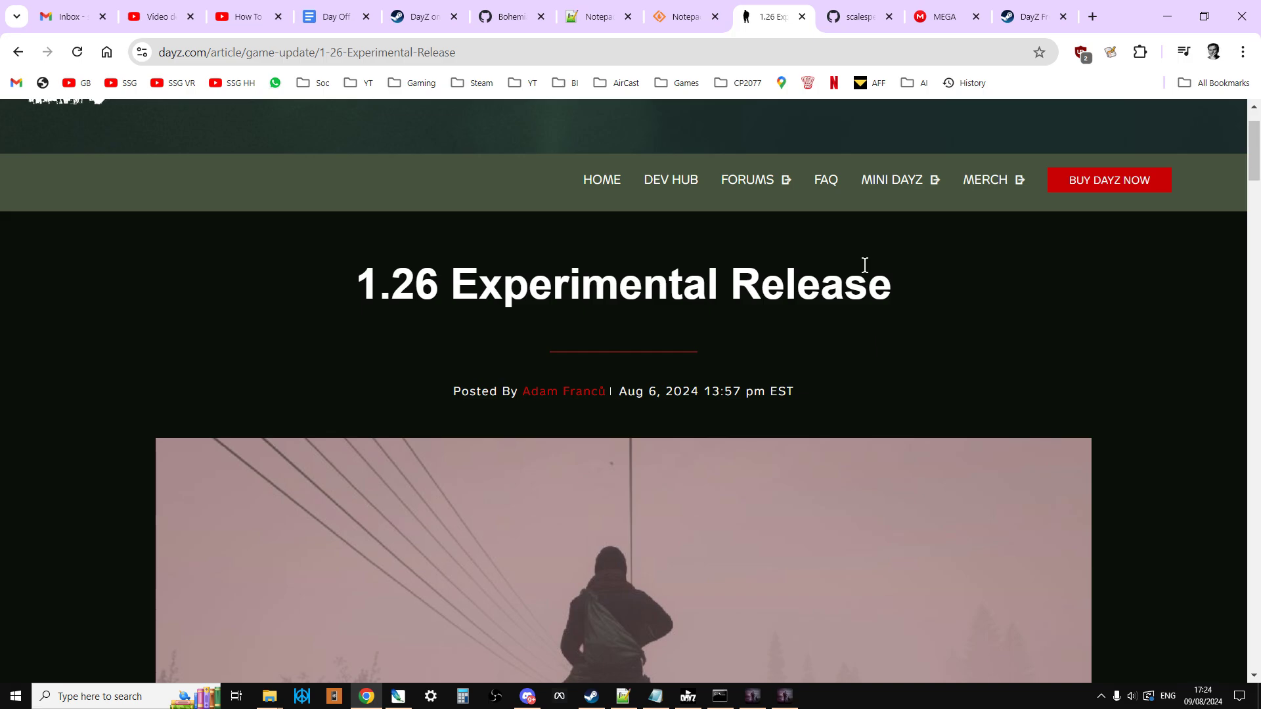
Open the pinned .DayZ-Update-1.25-Compatible-CHERNARUS-Boosted-Loot-Mission-Files repository from the repository owner's GitHub profile.
{"action": "left_click", "coordinate": [852, 20]}
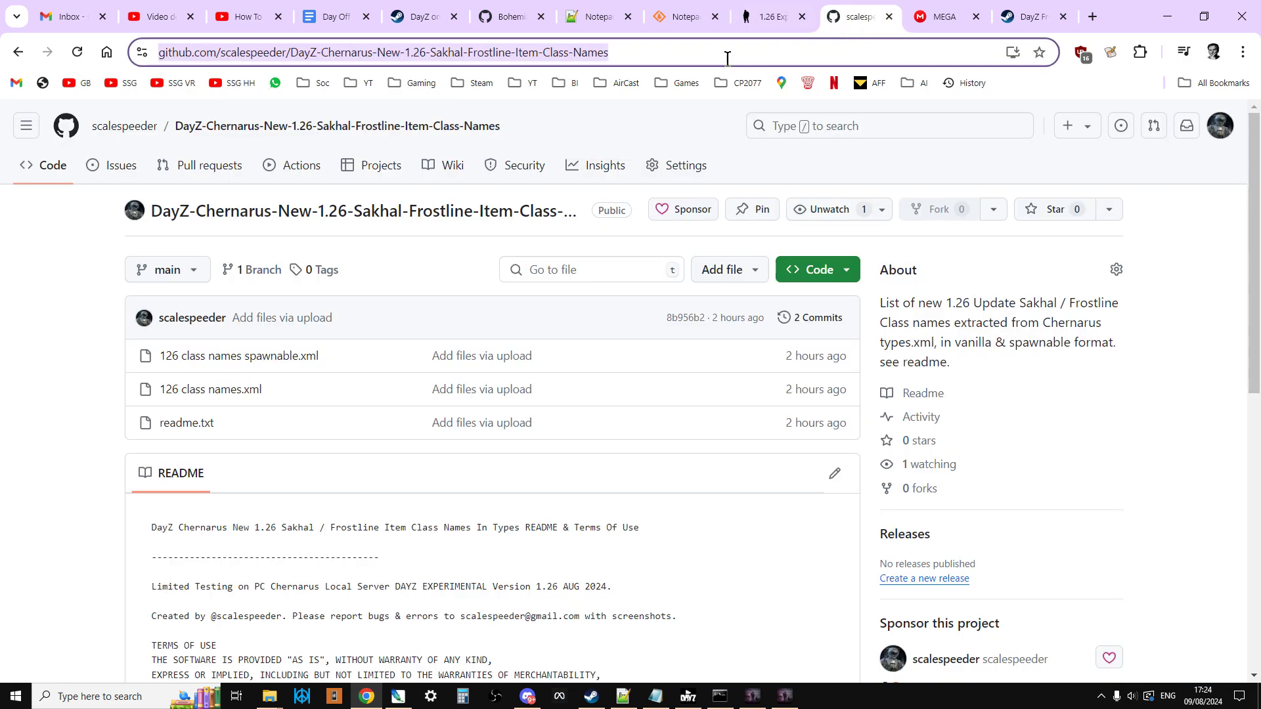
{"action": "left_click", "coordinate": [126, 127]}
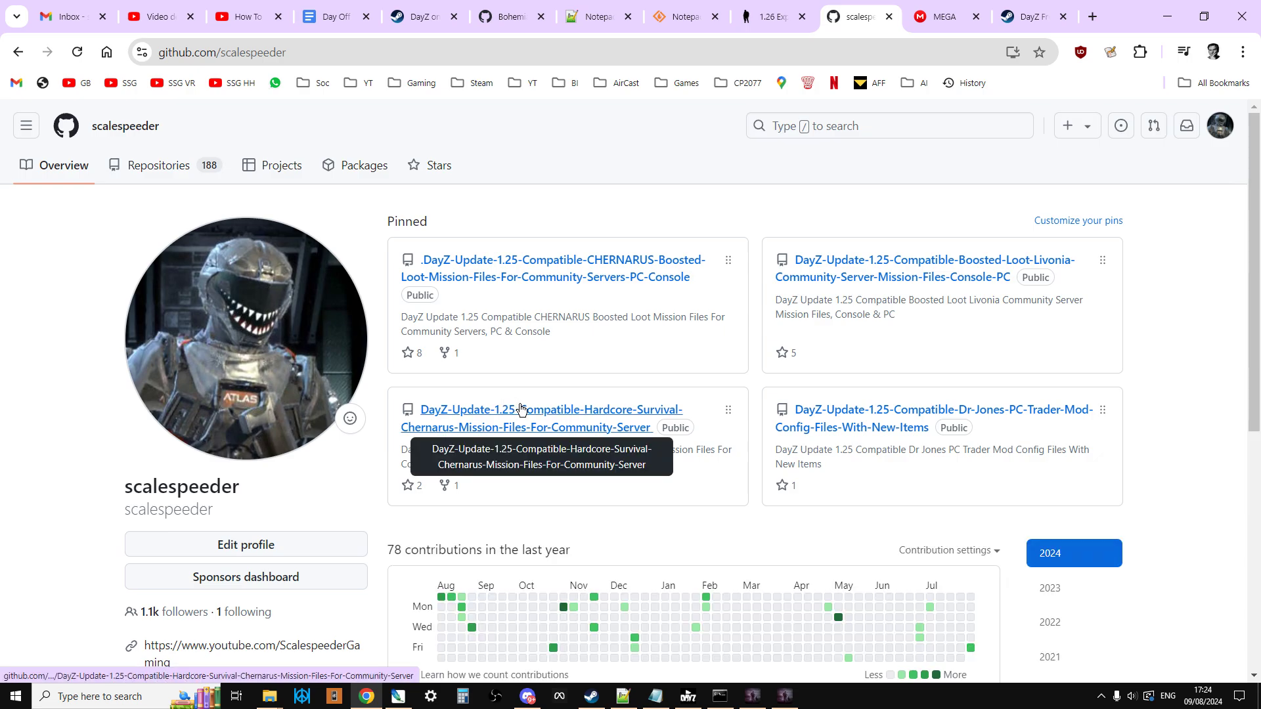
{"action": "left_click", "coordinate": [640, 274]}
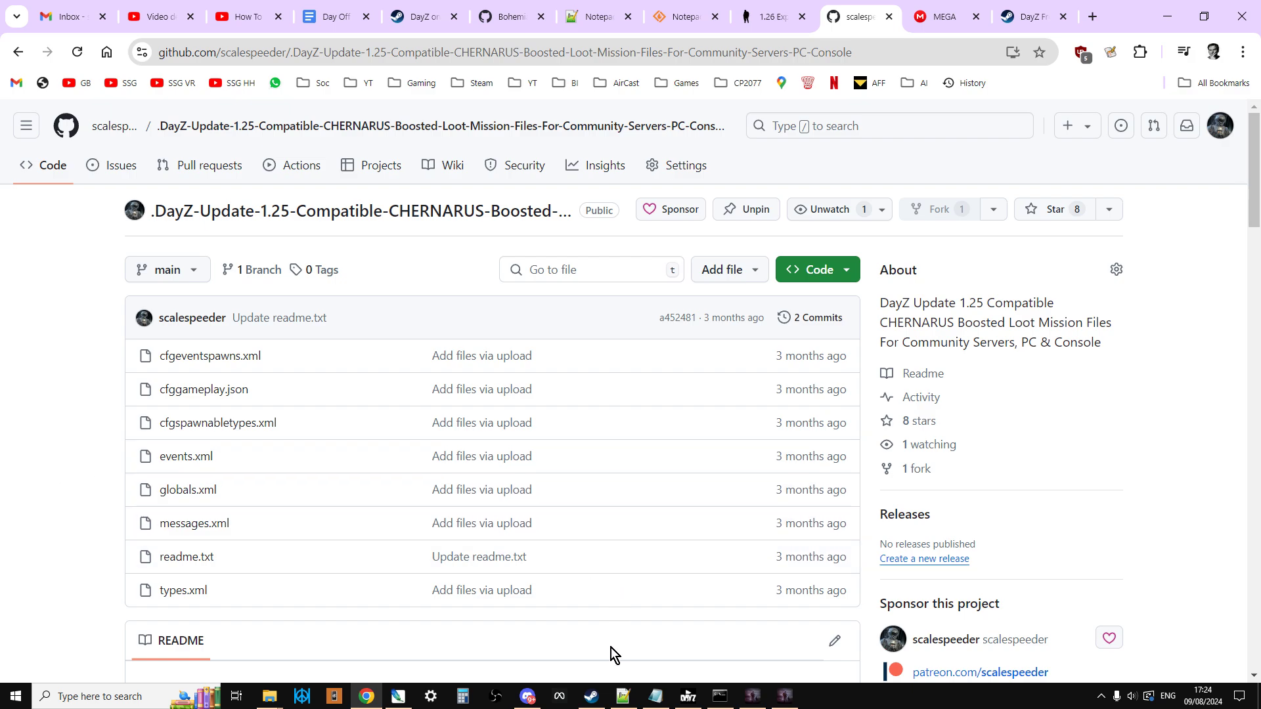
View the DayZ Experimental Server entry in the Steam library and return to the GitHub repository in the browser.
{"action": "left_click", "coordinate": [591, 696]}
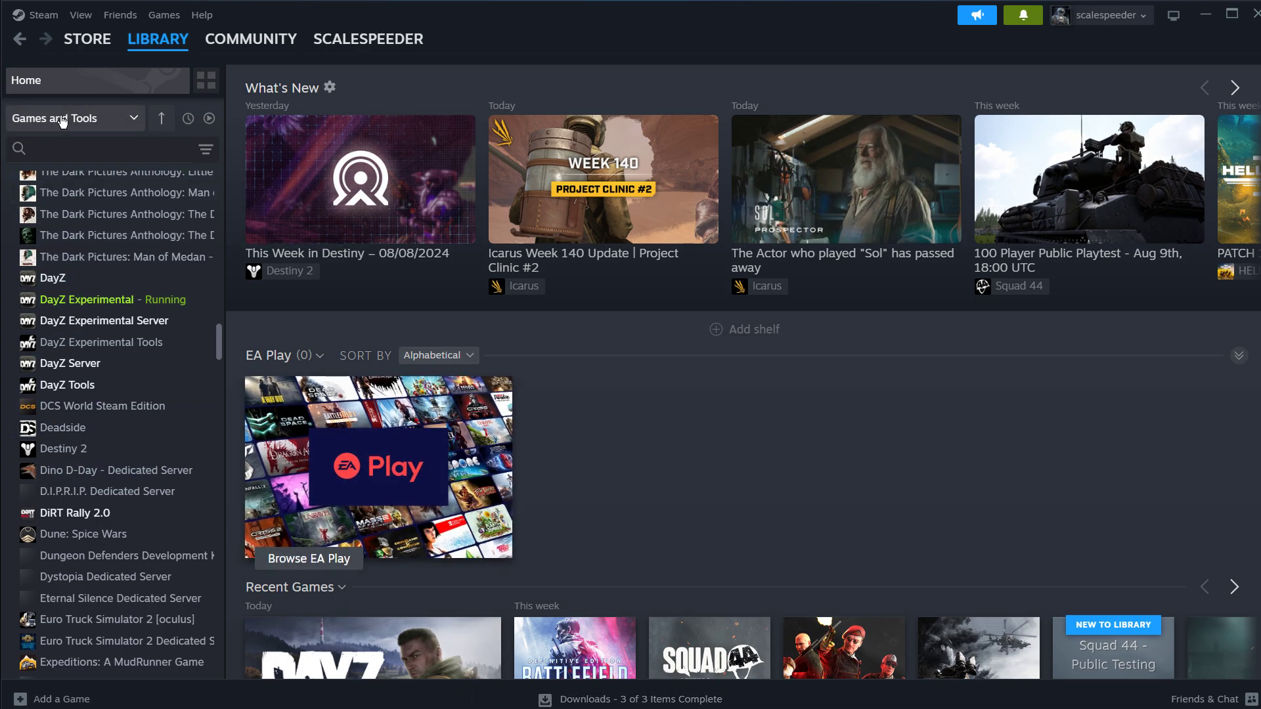
{"action": "left_click", "coordinate": [77, 323]}
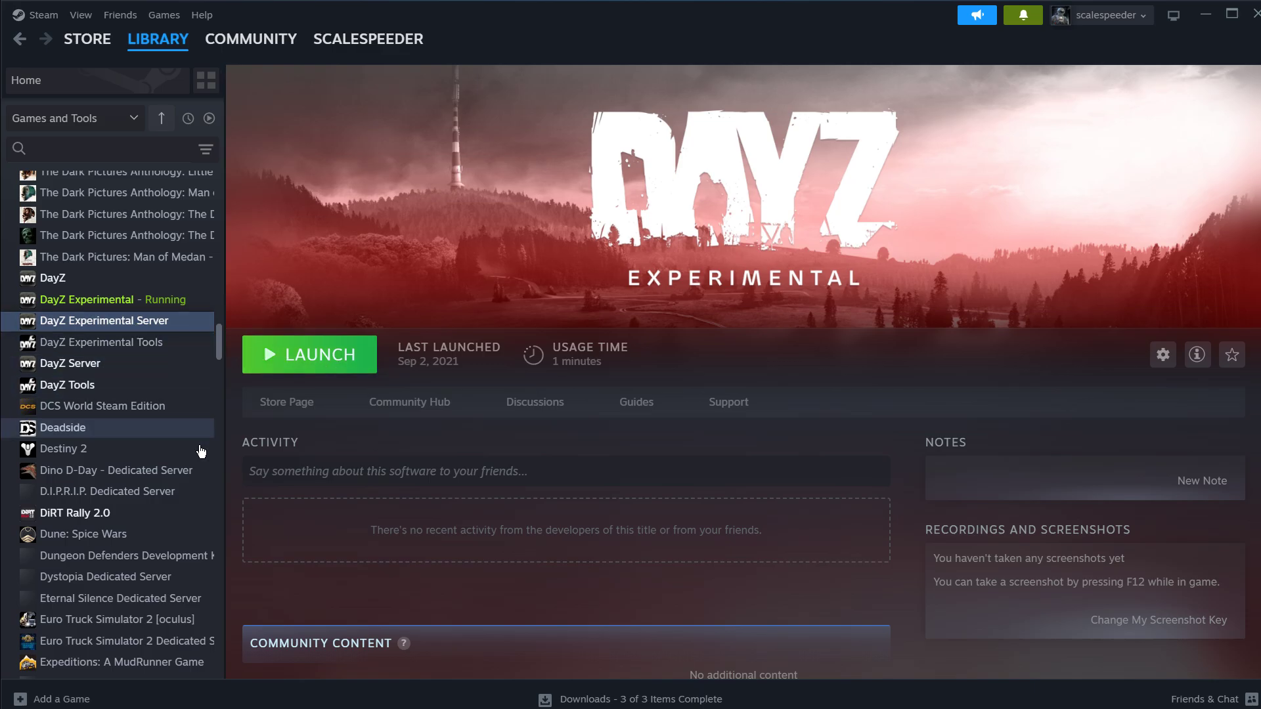
{"action": "key", "text": "alt+Tab"}
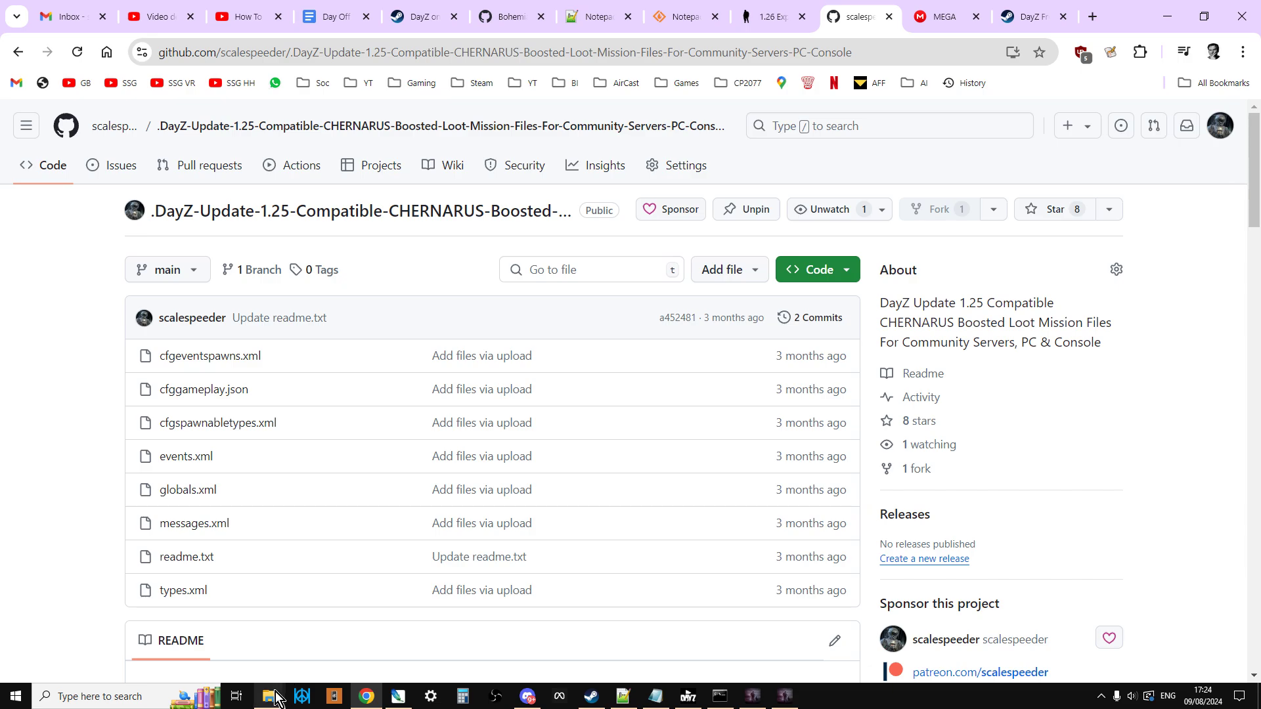
In File Explorer, open DayZ Server Exp\mpmissions\dayzOffline.chernarusplus in Steam's common folder, and bring up the separate 125 vanilla folder window.
{"action": "mouse_move", "coordinate": [275, 697]}
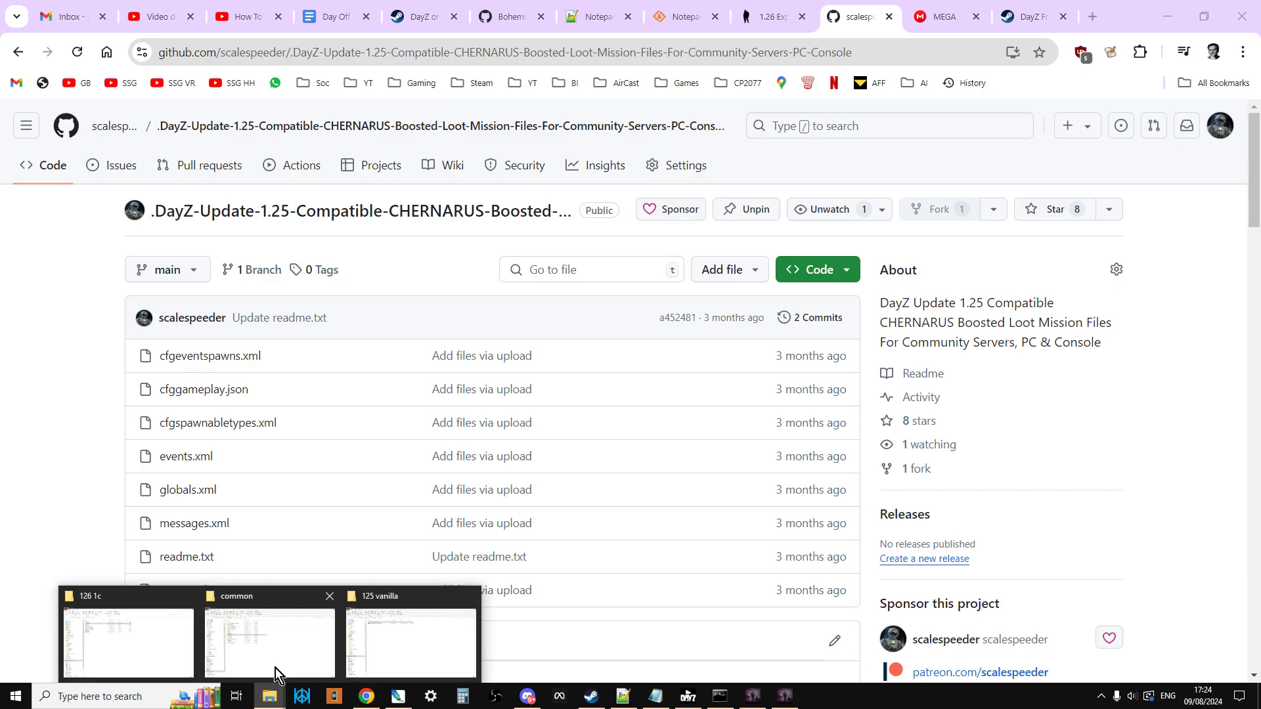
{"action": "left_click", "coordinate": [277, 647]}
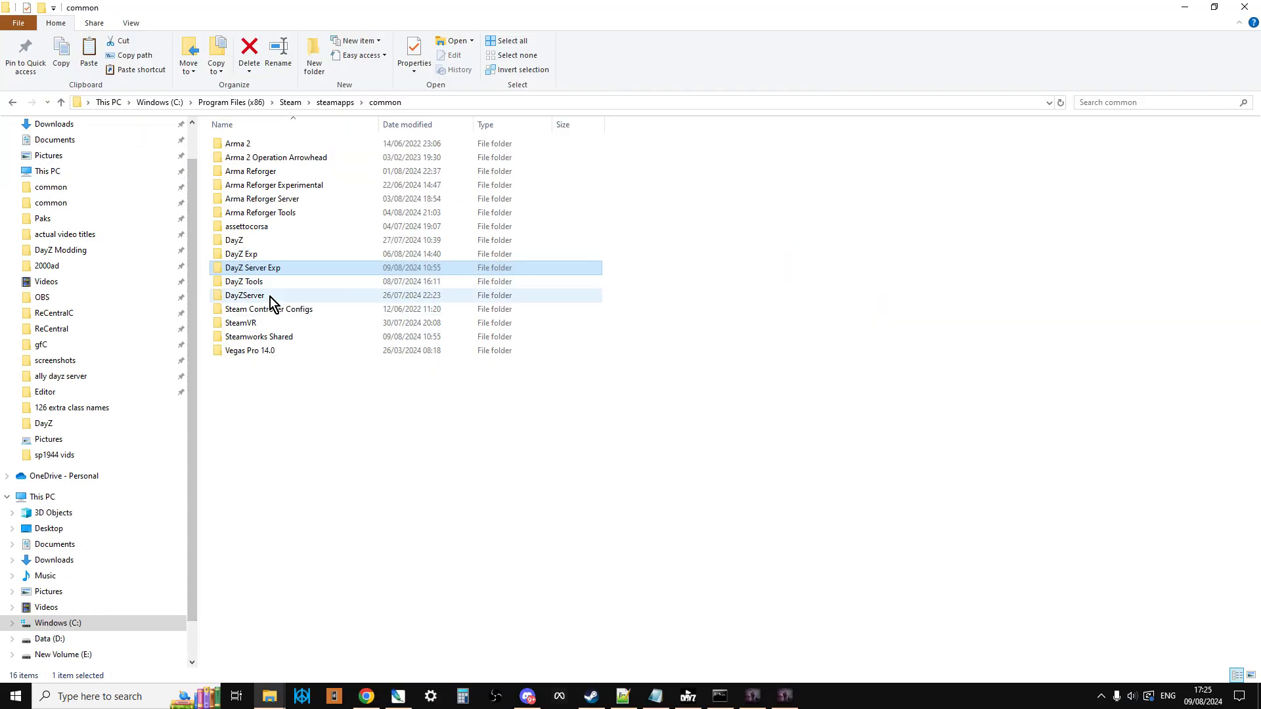
{"action": "mouse_move", "coordinate": [269, 294]}
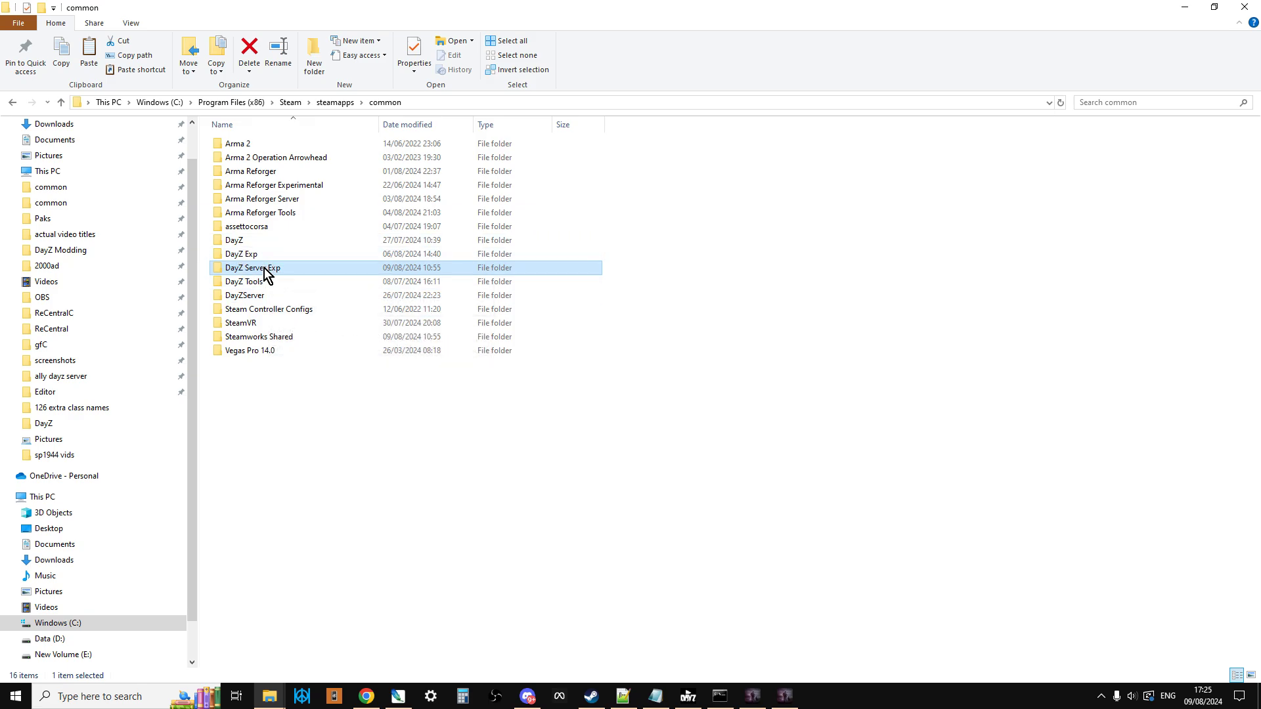
{"action": "left_click", "coordinate": [439, 105]}
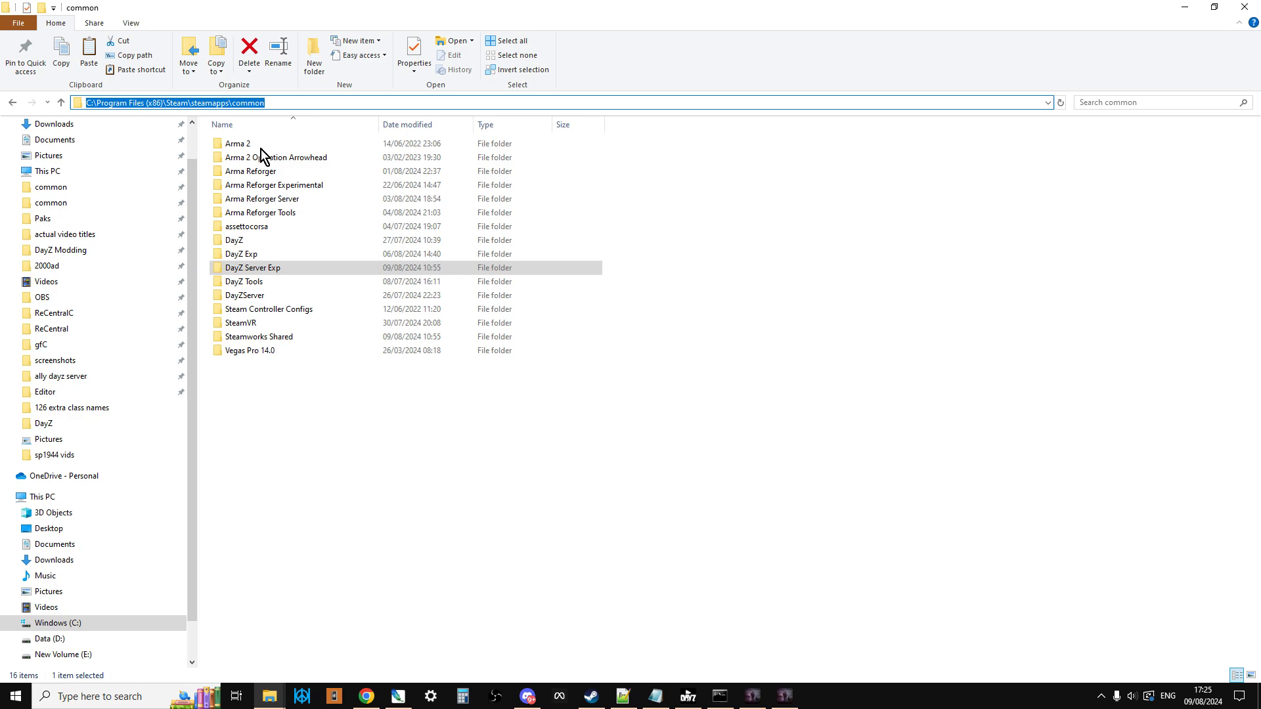
{"action": "double_click", "coordinate": [274, 274]}
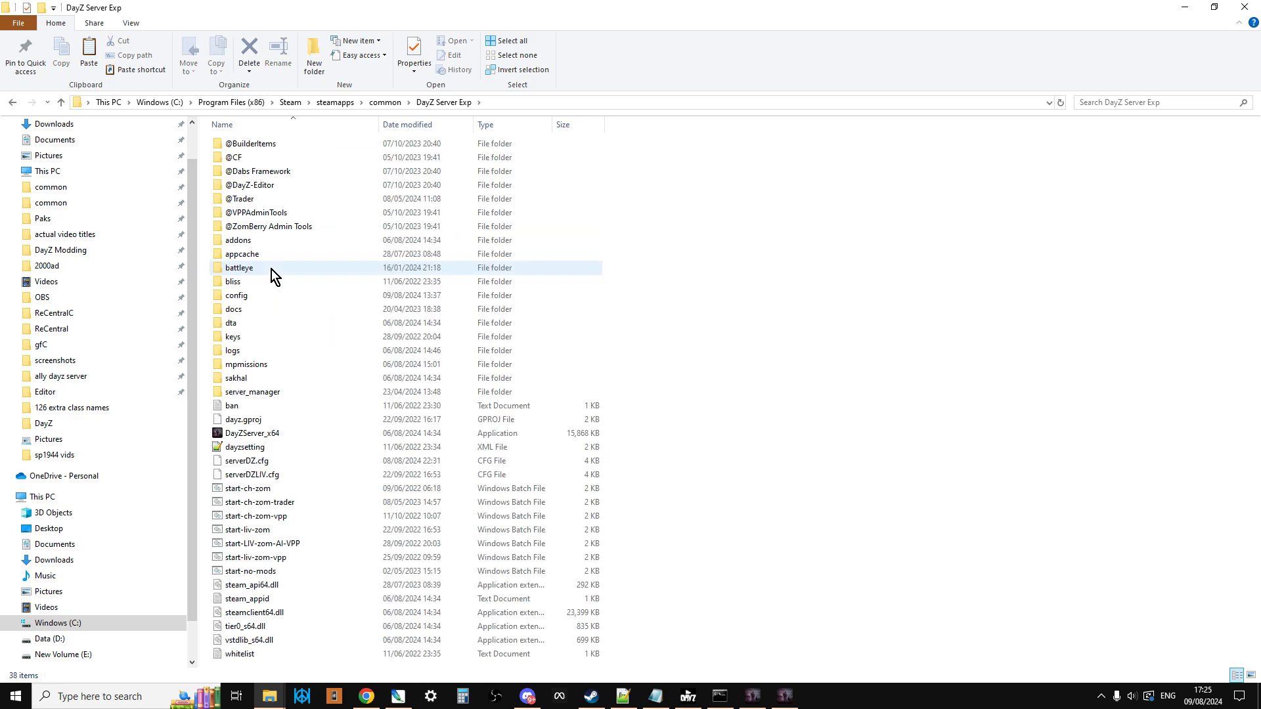
{"action": "double_click", "coordinate": [261, 366]}
{"action": "double_click", "coordinate": [286, 146]}
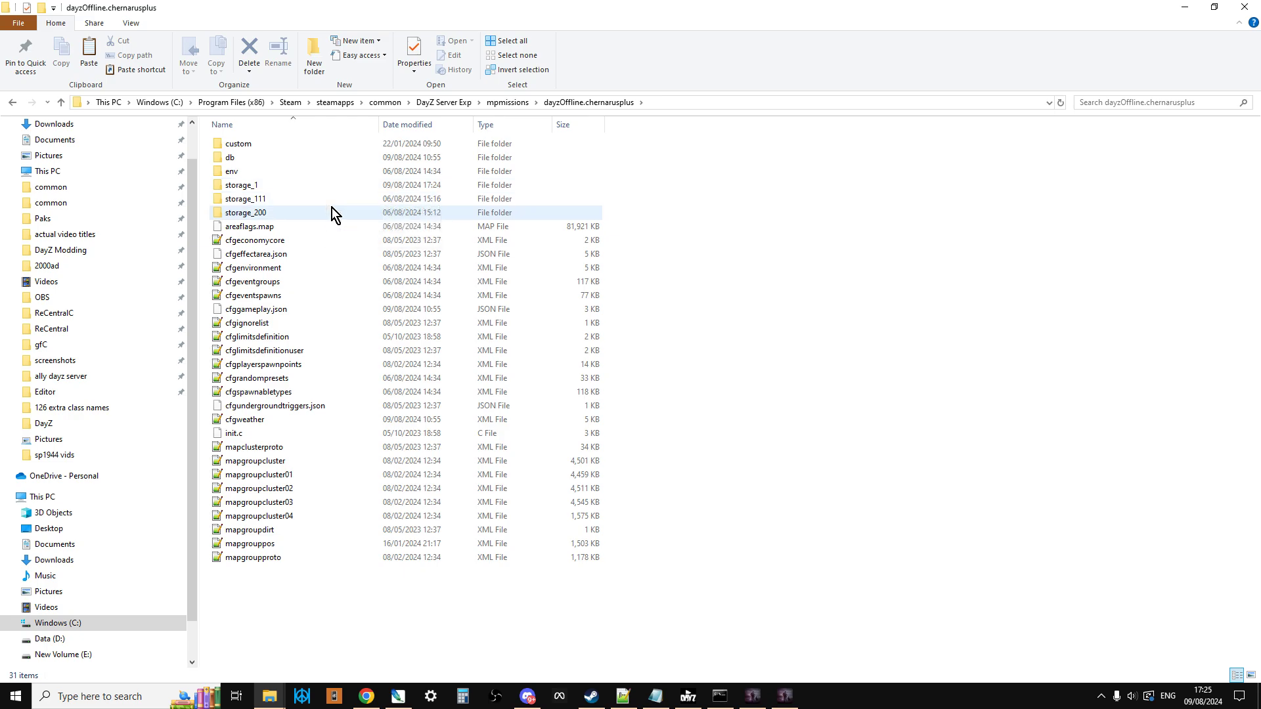
{"action": "left_click", "coordinate": [270, 699]}
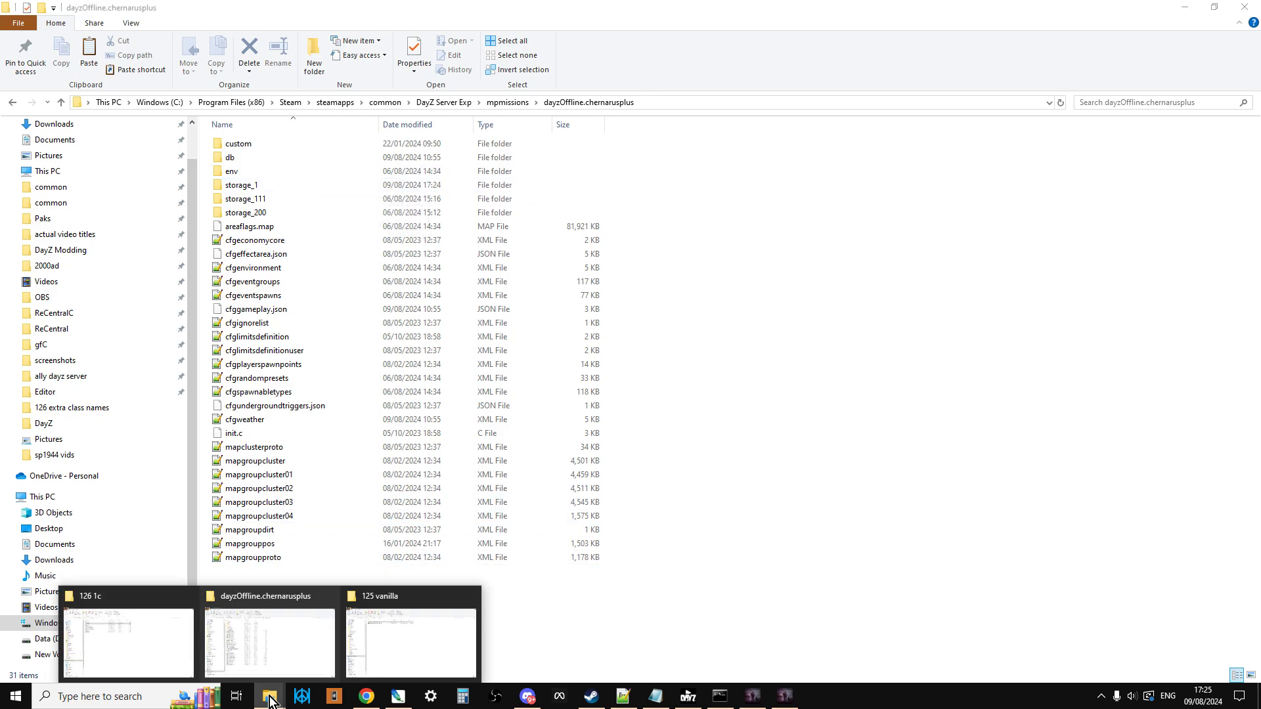
{"action": "left_click", "coordinate": [397, 641]}
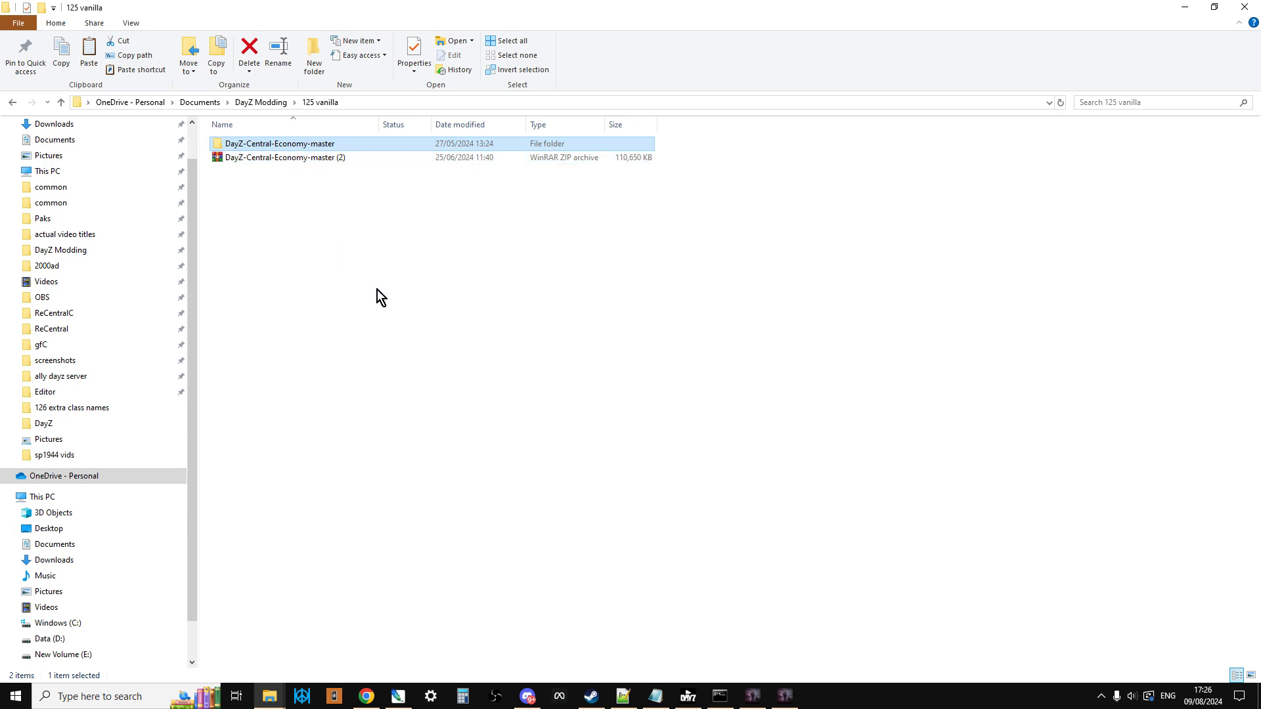
In the browser, examine BohemiaInteractive's DayZ-Central-Economy GitHub repository, including its ZIP download option and mission folders.
{"action": "left_click", "coordinate": [367, 696]}
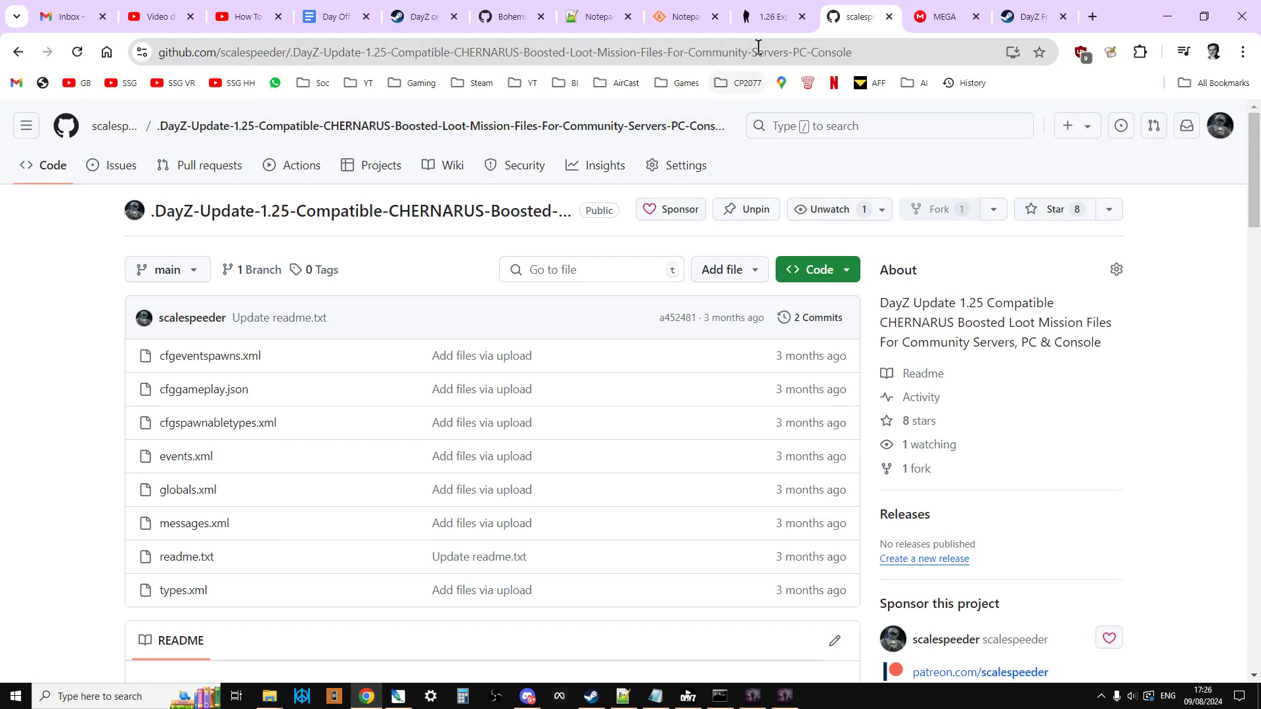
{"action": "left_click", "coordinate": [768, 20]}
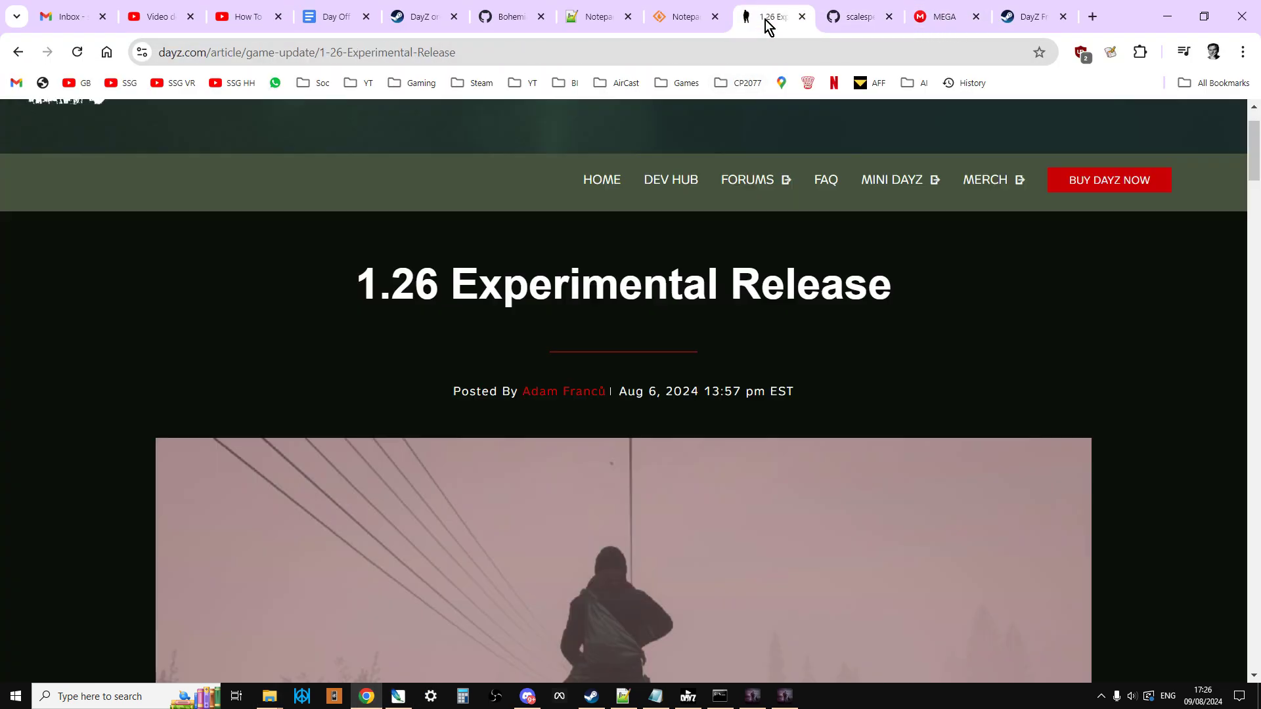
{"action": "left_click", "coordinate": [427, 21]}
{"action": "left_click", "coordinate": [515, 19]}
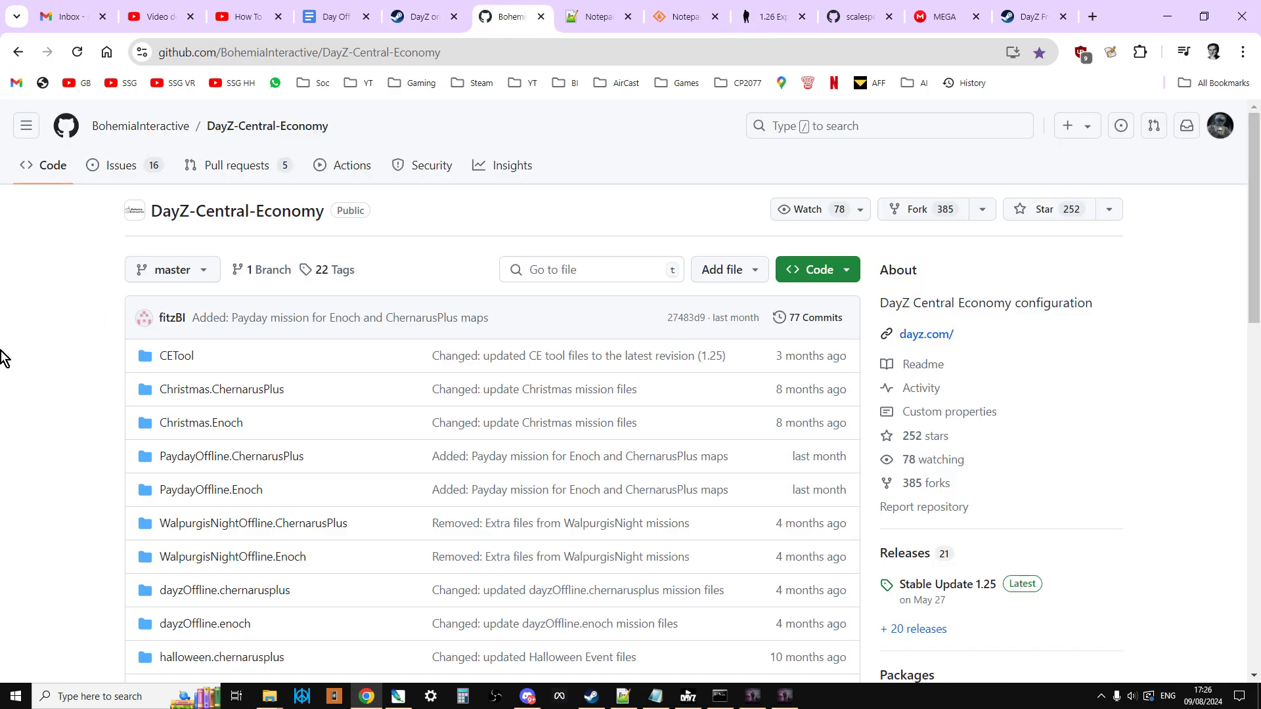
{"action": "scroll", "coordinate": [104, 387], "scroll_direction": "down", "scroll_amount": 1}
{"action": "scroll", "coordinate": [103, 396], "scroll_direction": "up", "scroll_amount": 1}
{"action": "left_click", "coordinate": [847, 274]}
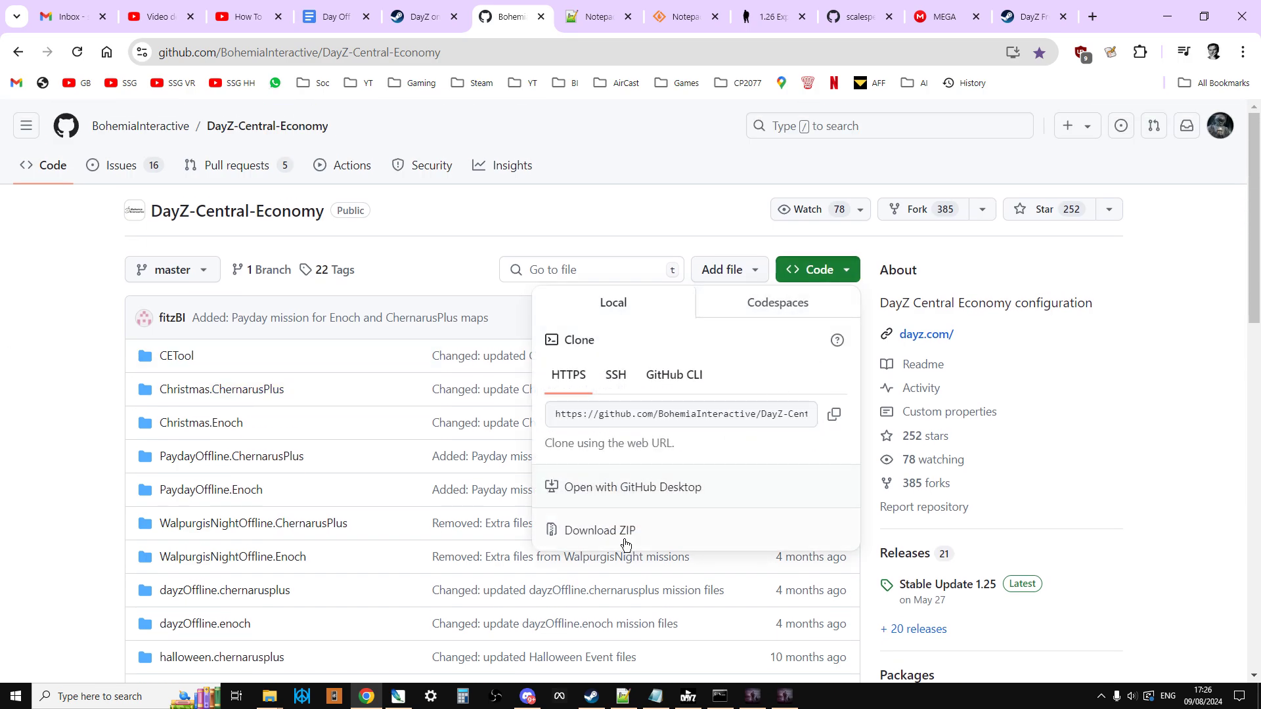
{"action": "left_click", "coordinate": [40, 447]}
{"action": "scroll", "coordinate": [40, 447], "scroll_direction": "down", "scroll_amount": 3}
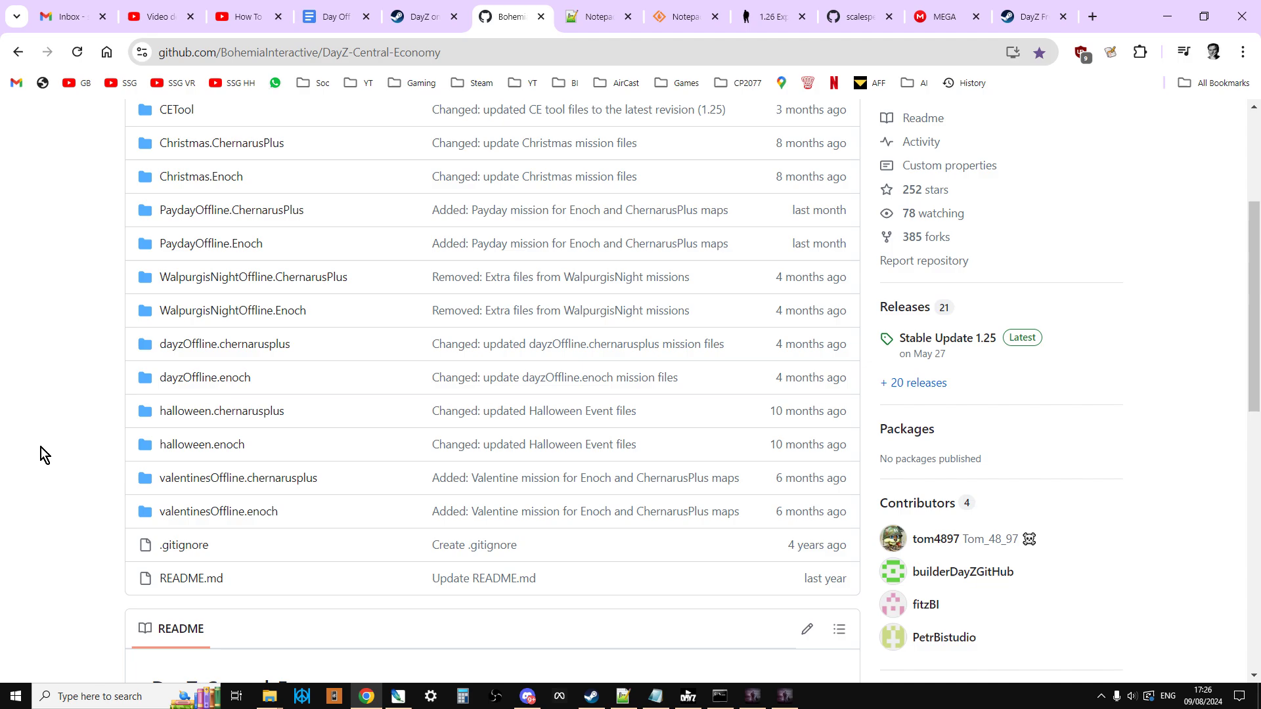
{"action": "scroll", "coordinate": [41, 447], "scroll_direction": "up", "scroll_amount": 1}
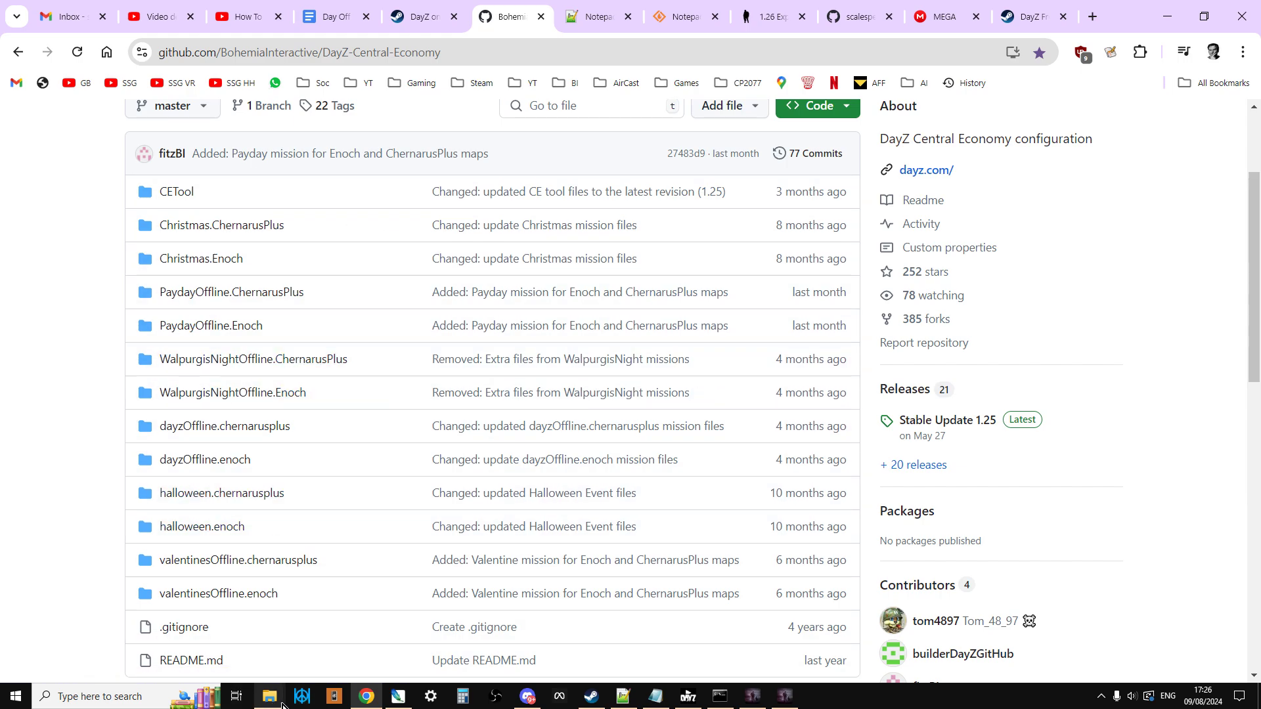
Reopen the 125 vanilla folder from DayZ Modding in File Explorer, and return to the DayZ-Central-Economy page in the browser.
{"action": "mouse_move", "coordinate": [270, 706]}
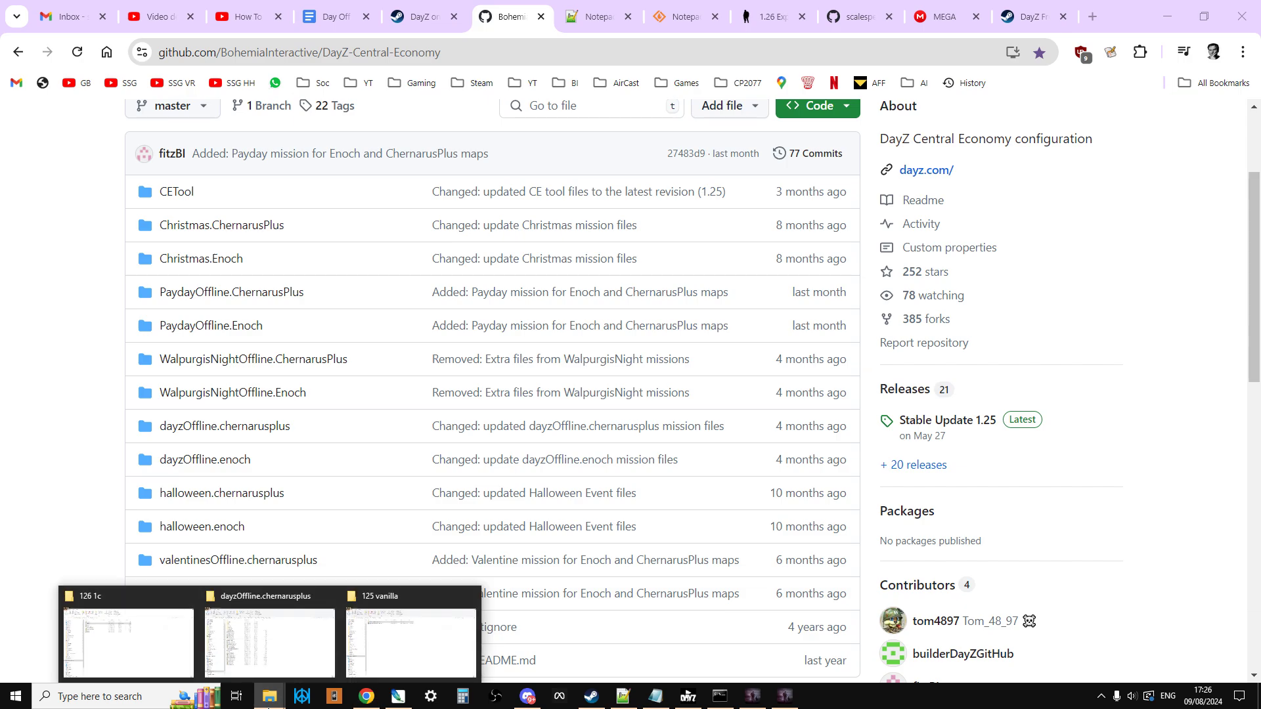
{"action": "left_click", "coordinate": [436, 631]}
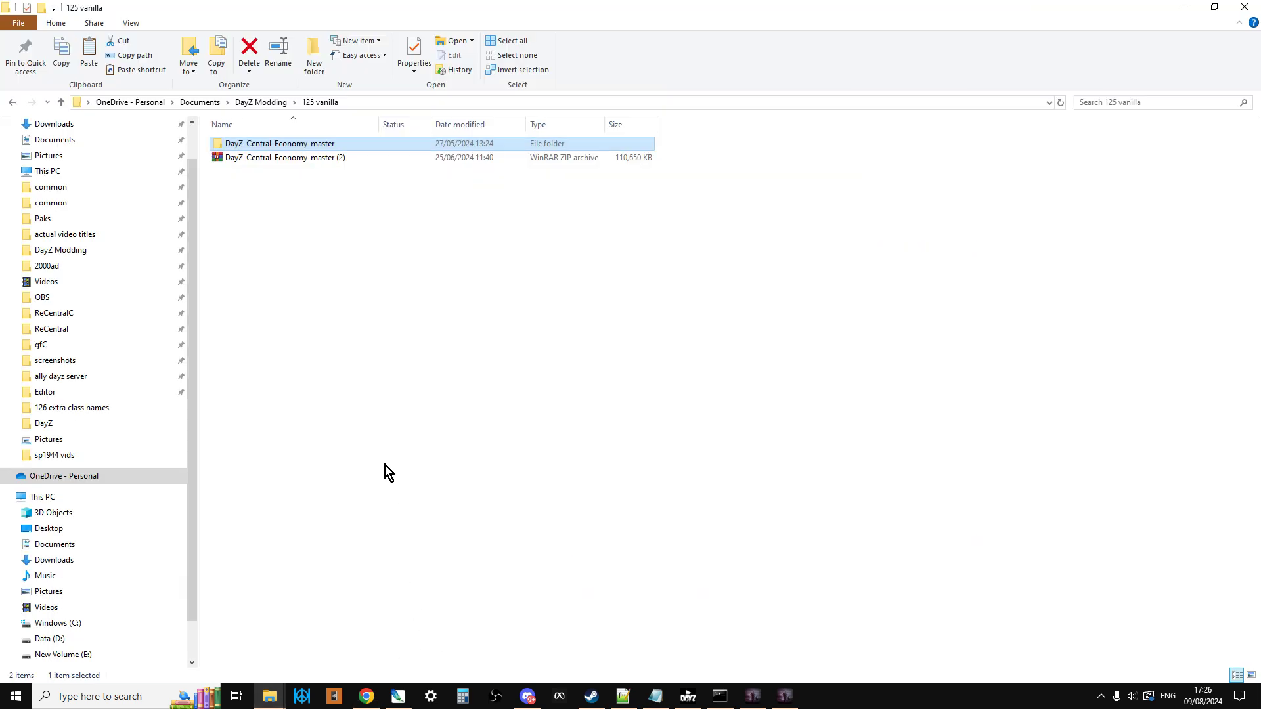
{"action": "left_click", "coordinate": [62, 107]}
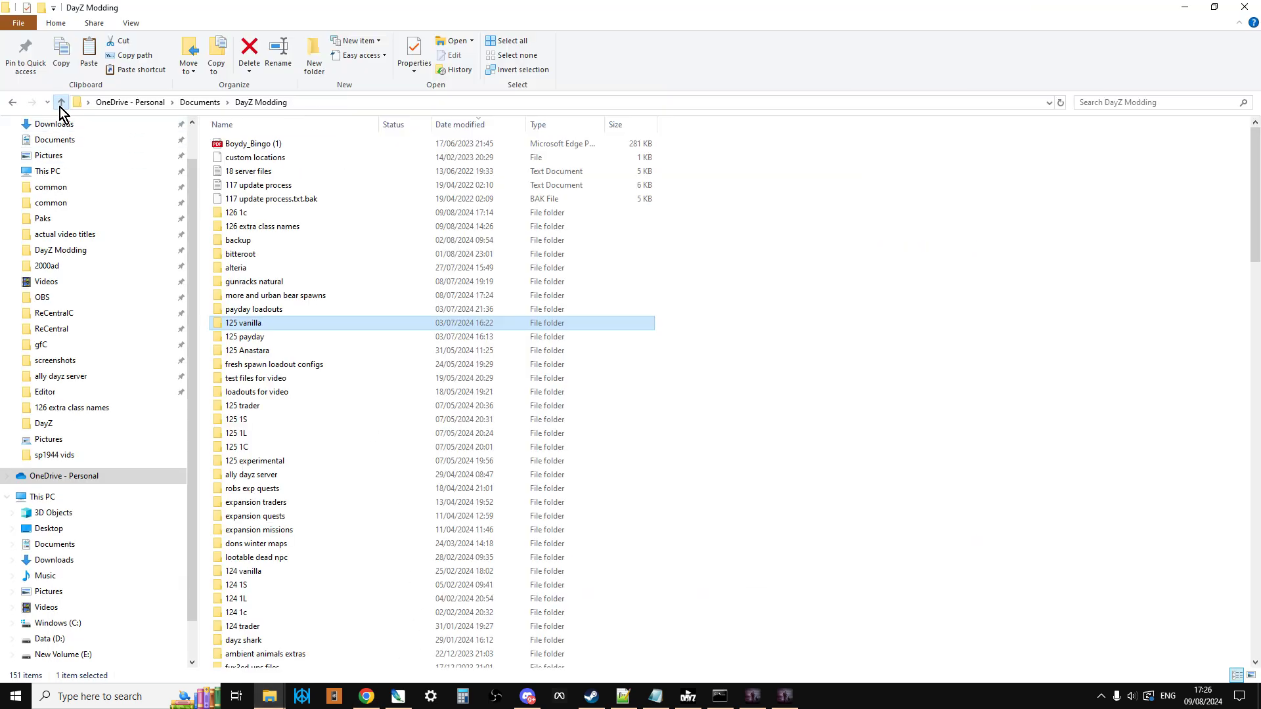
{"action": "double_click", "coordinate": [251, 324]}
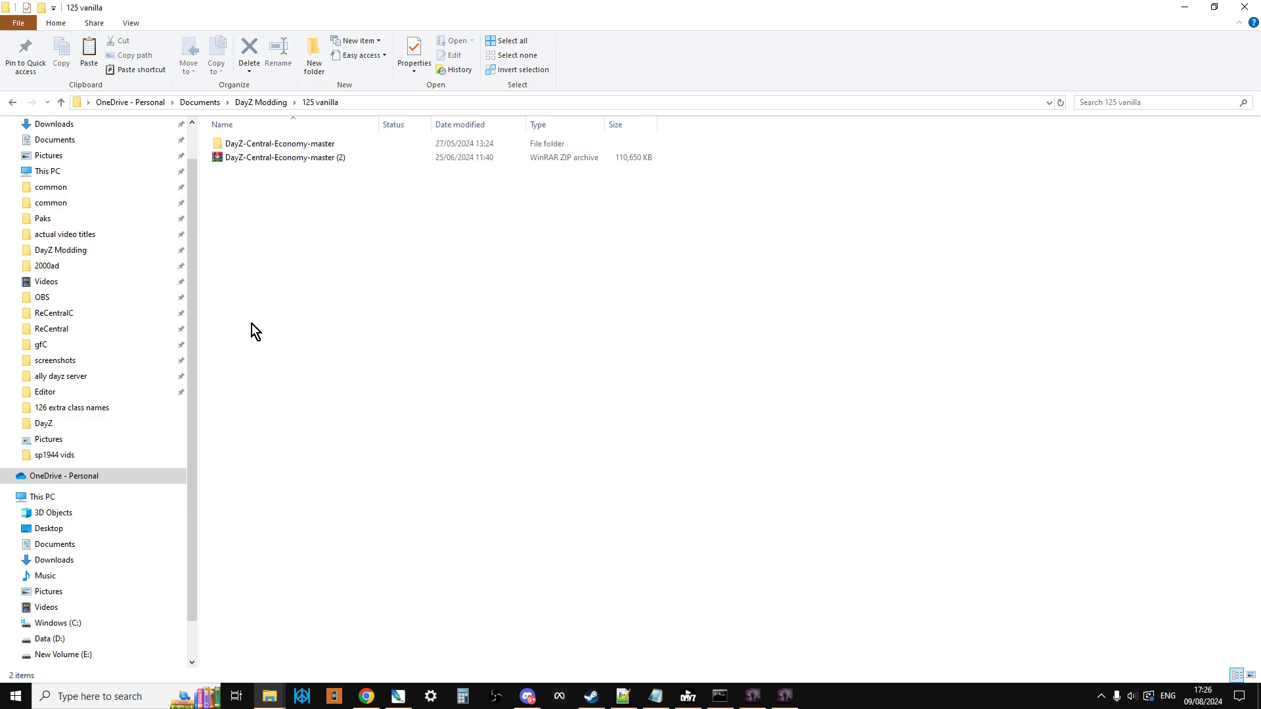
{"action": "left_click", "coordinate": [366, 696]}
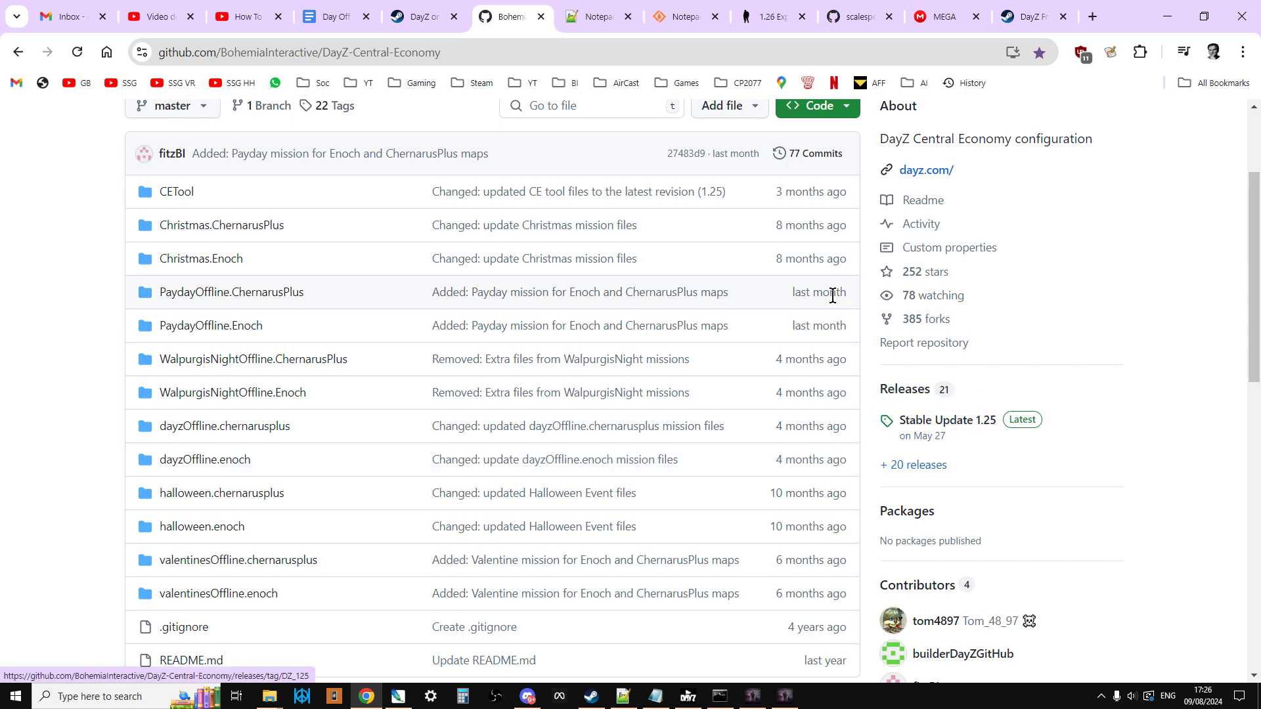
In File Explorer, open the dayzOffline.chernarusplus folder within DayZ-Central-Economy-master in the 125 vanilla folder.
{"action": "left_click", "coordinate": [268, 702]}
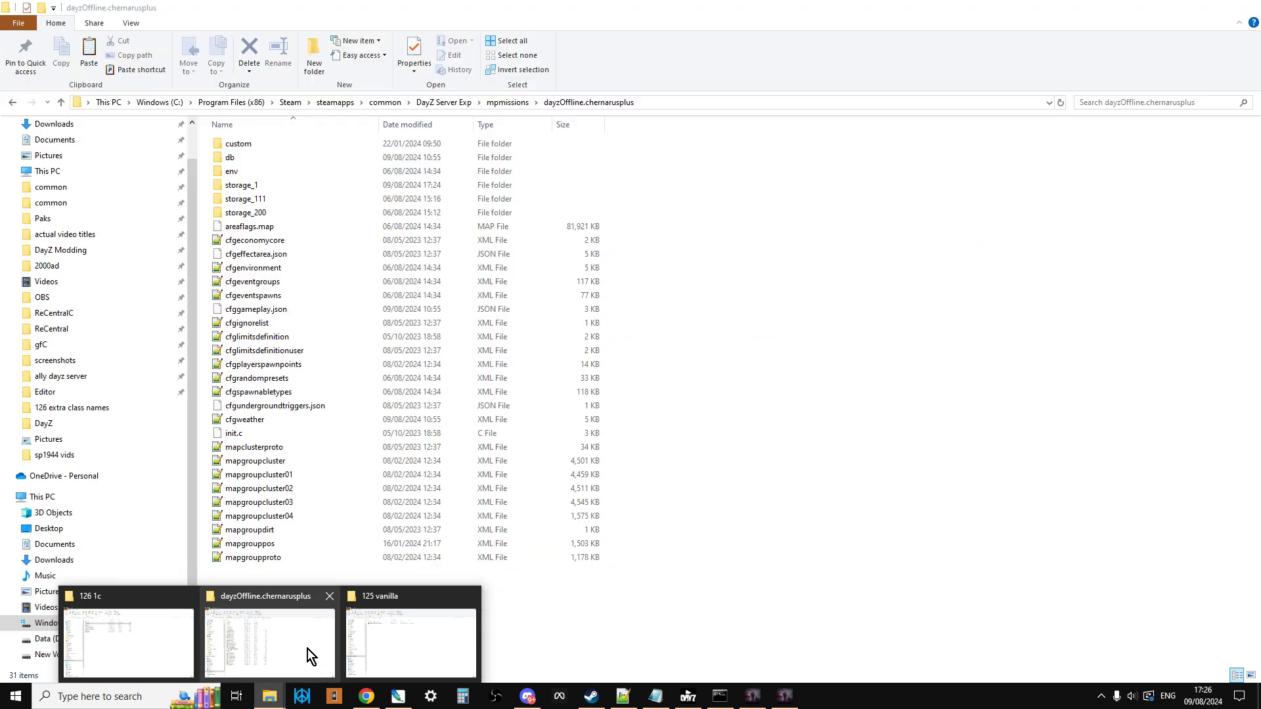
{"action": "left_click", "coordinate": [305, 648]}
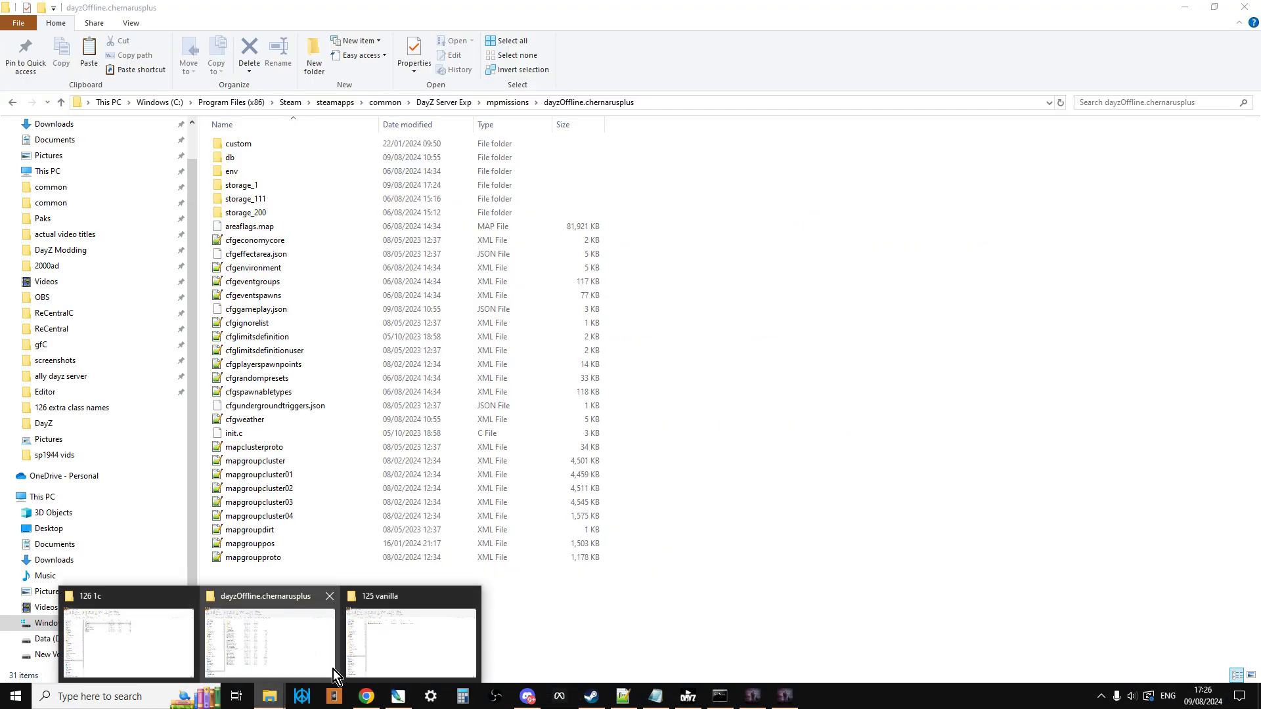
{"action": "left_click", "coordinate": [367, 637]}
{"action": "double_click", "coordinate": [271, 147]}
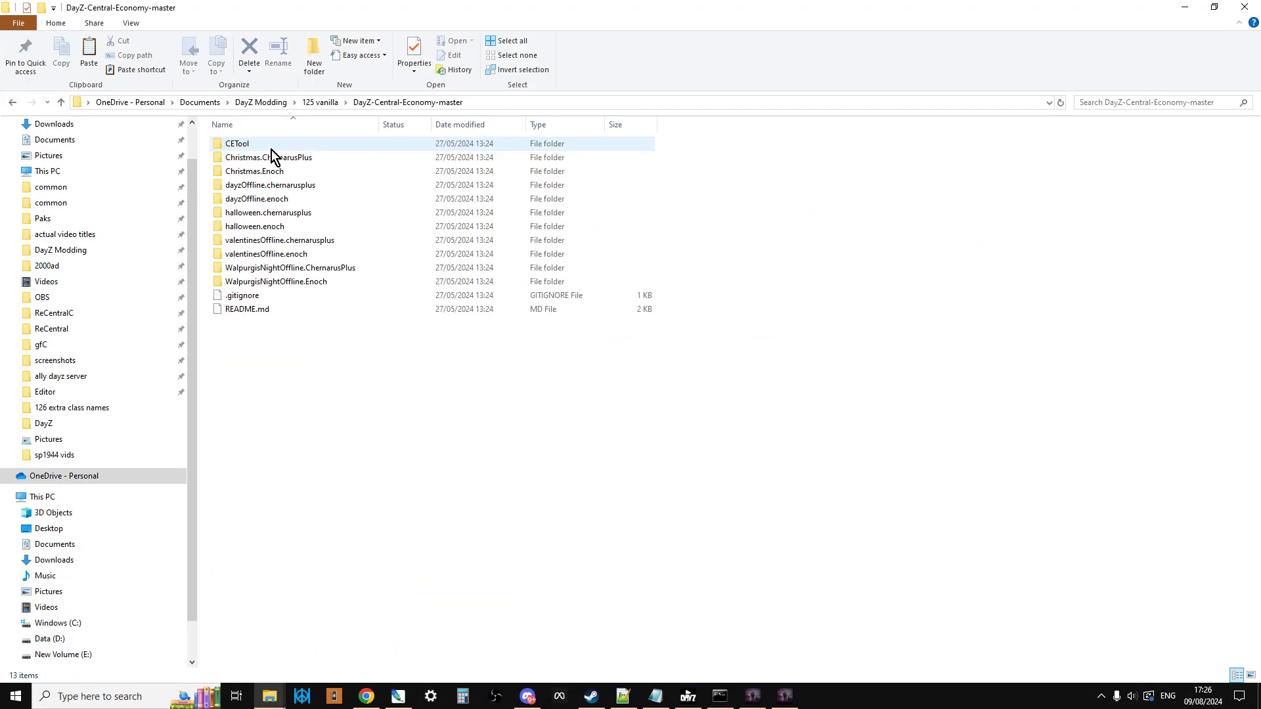
{"action": "double_click", "coordinate": [261, 186]}
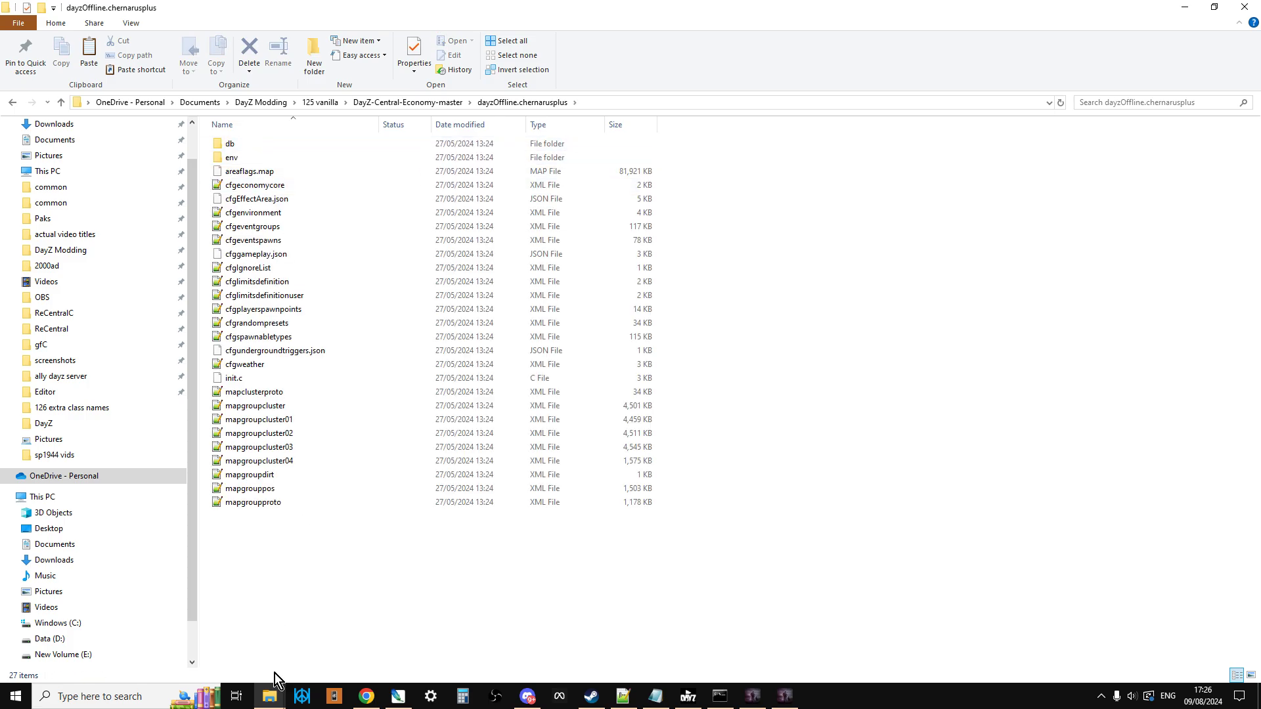
Compare the experimental server and 125 vanilla dayzOffline.chernarusplus folders, and bring up the 126 1c folder window.
{"action": "left_click", "coordinate": [276, 701]}
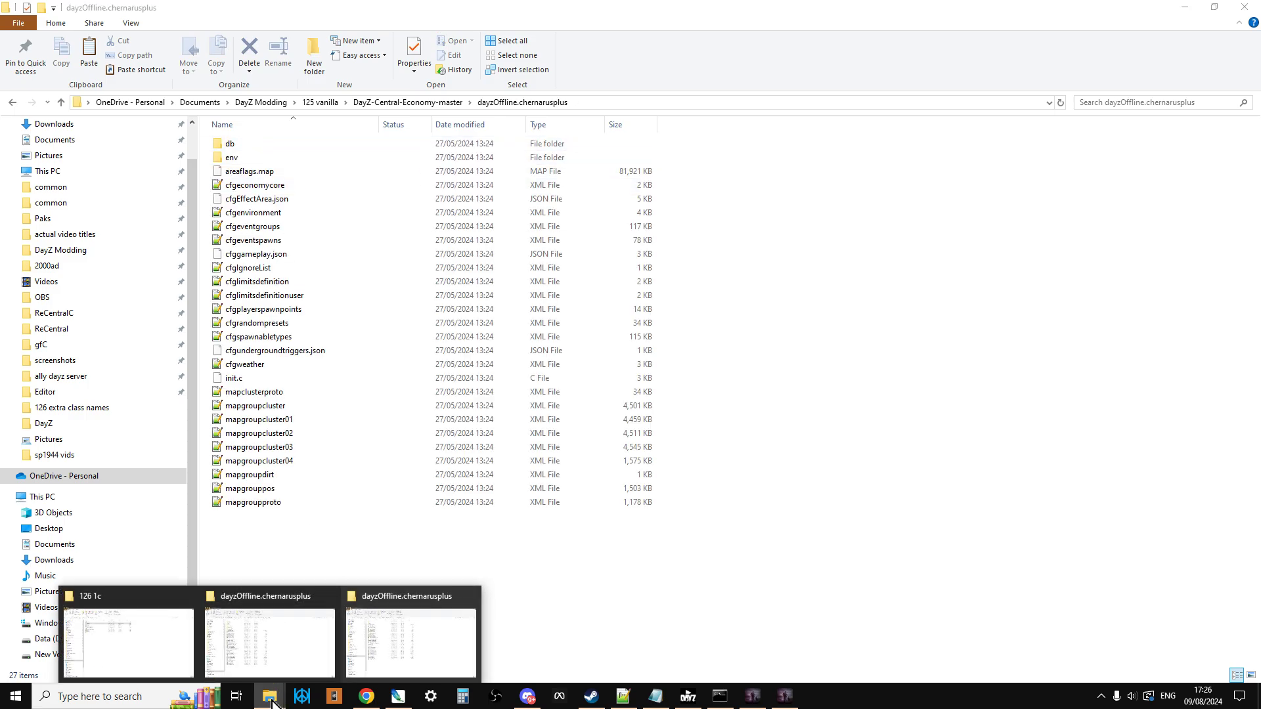
{"action": "left_click", "coordinate": [273, 655]}
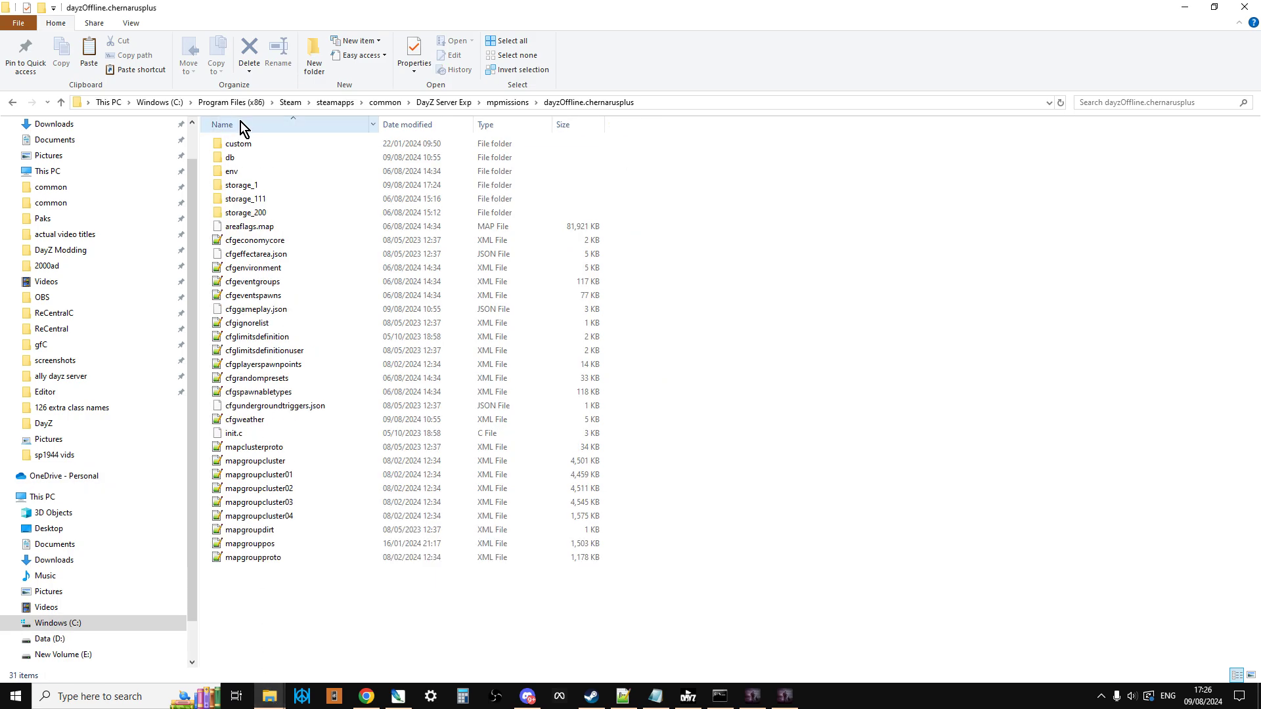
{"action": "left_click", "coordinate": [269, 698]}
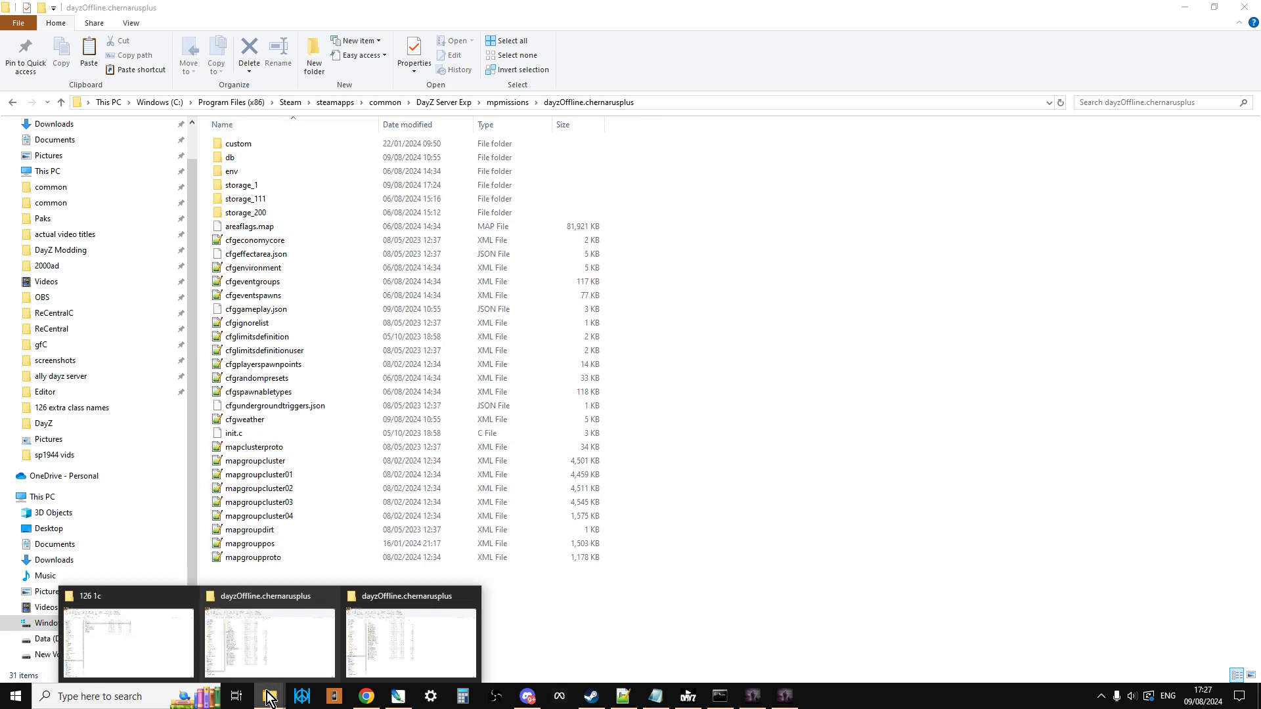
{"action": "left_click", "coordinate": [403, 644]}
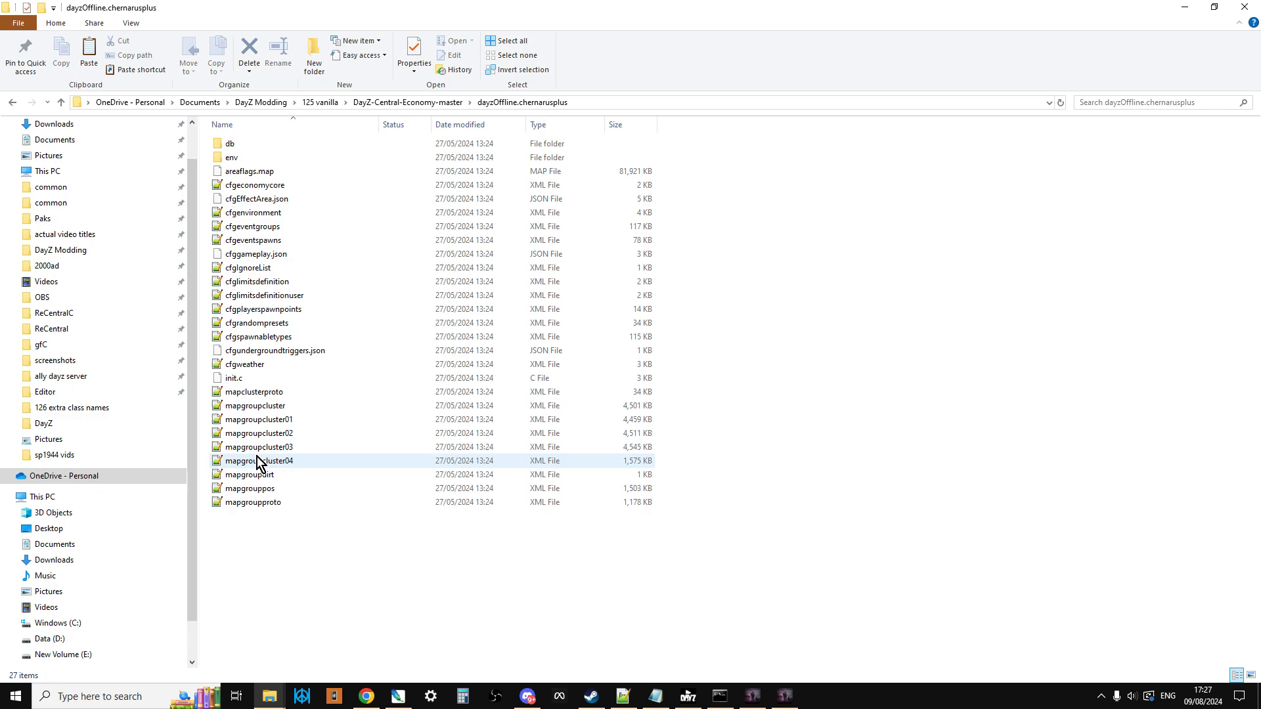
{"action": "left_click", "coordinate": [270, 695]}
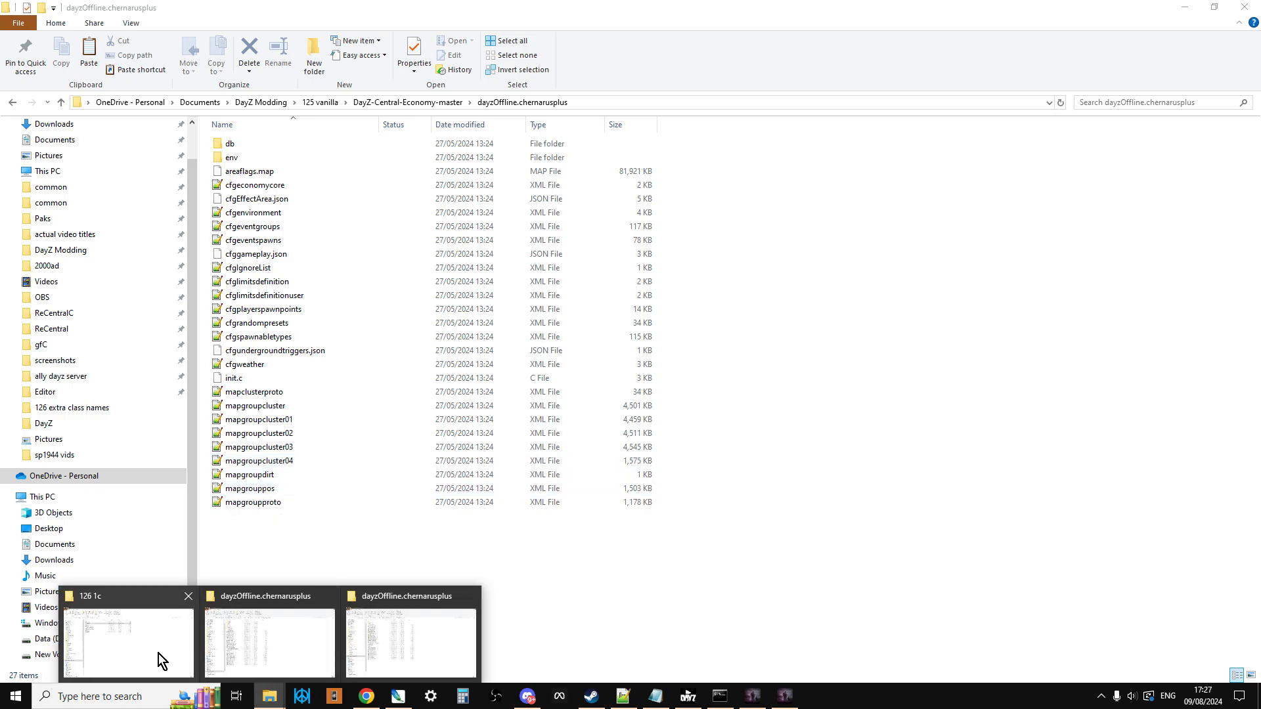
{"action": "left_click", "coordinate": [162, 660]}
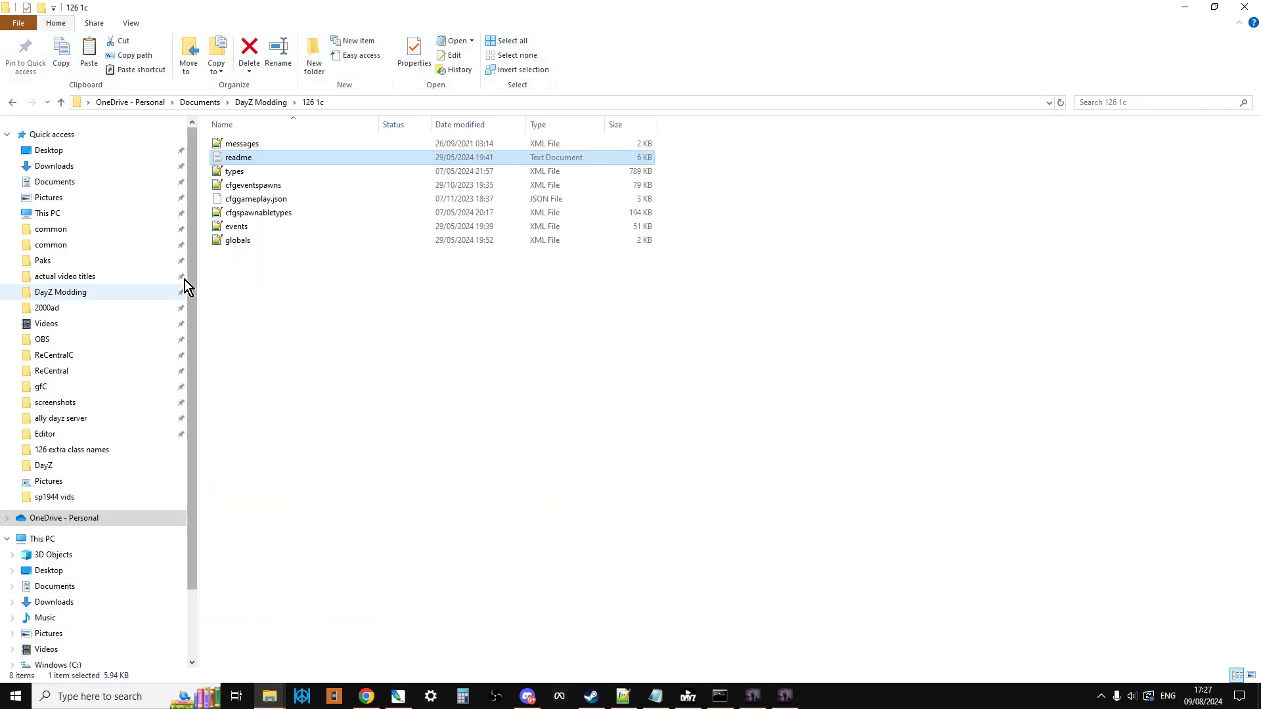
View the 125 1C folder's files in DayZ Modding for comparison, and reopen the 126 1c folder.
{"action": "left_click", "coordinate": [60, 102]}
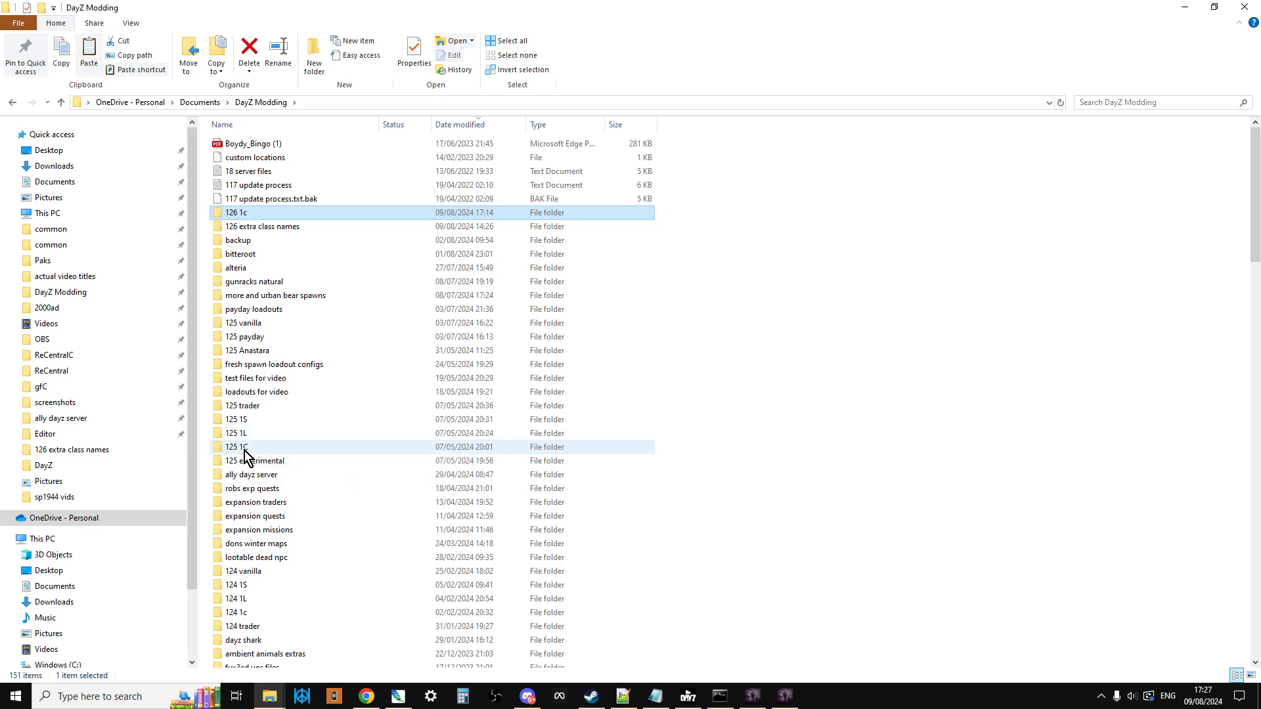
{"action": "double_click", "coordinate": [244, 449]}
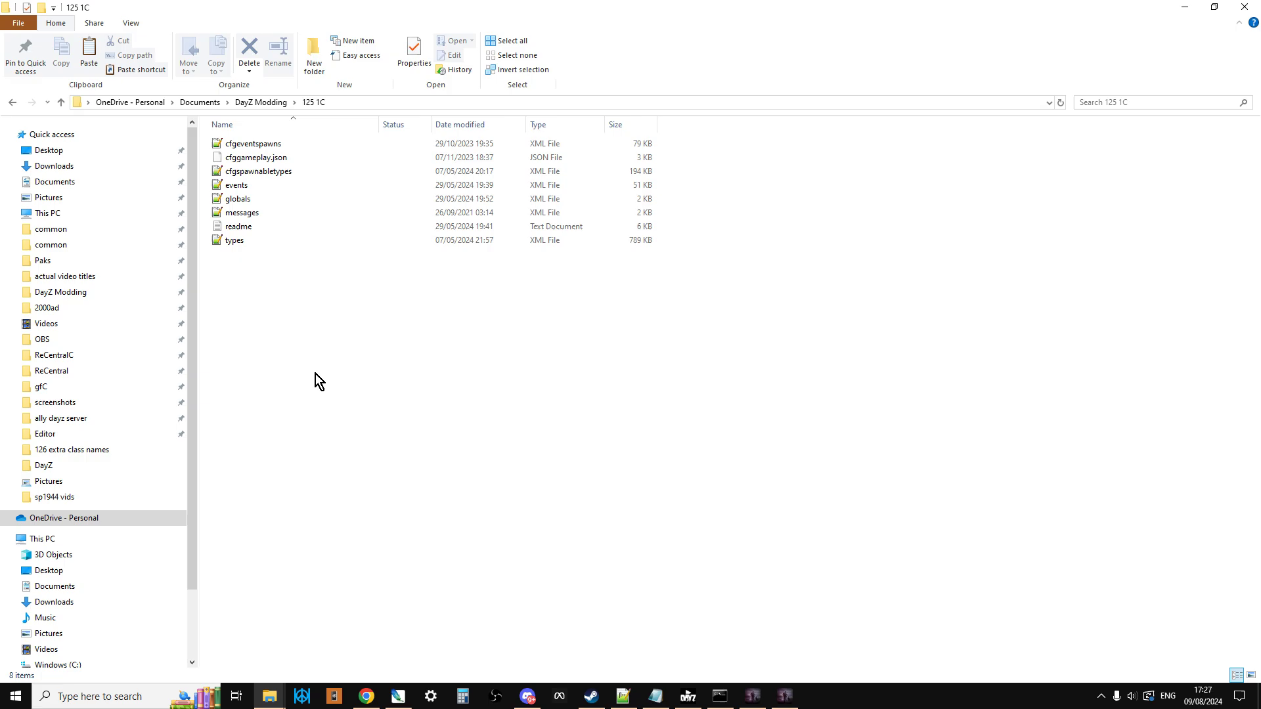
{"action": "left_click", "coordinate": [61, 107]}
{"action": "left_click", "coordinate": [235, 212]}
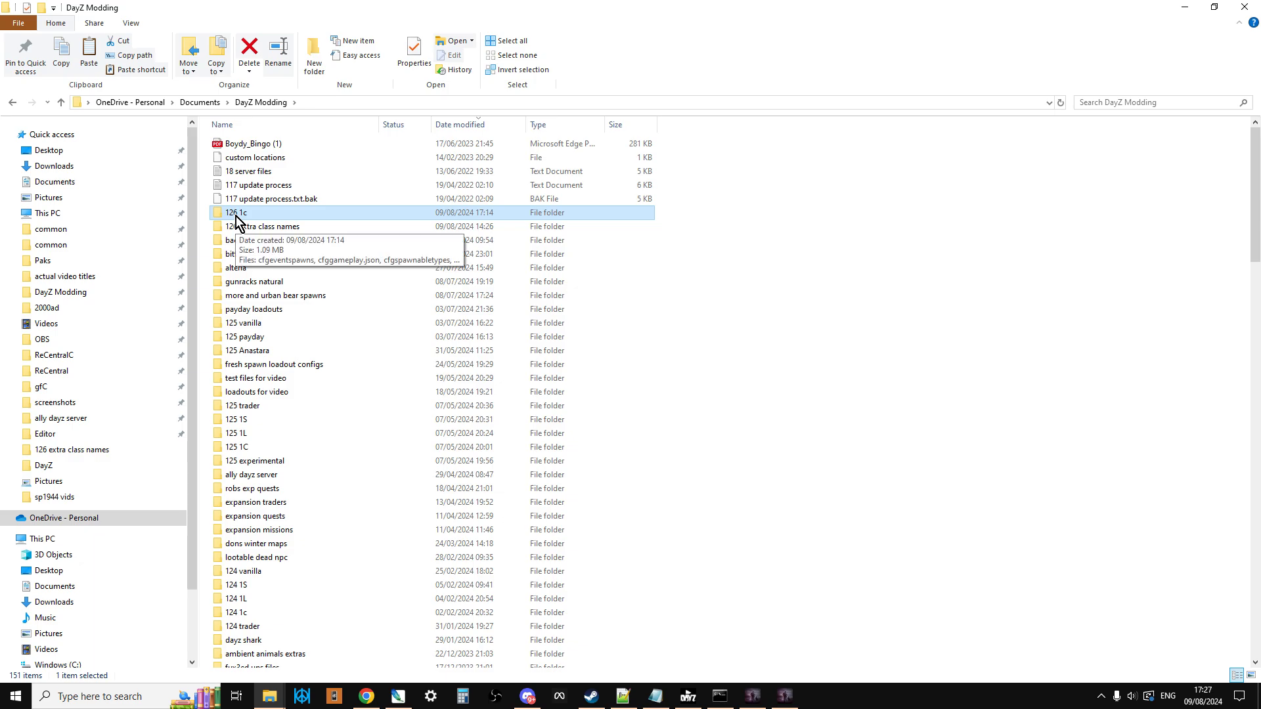
{"action": "double_click", "coordinate": [236, 217]}
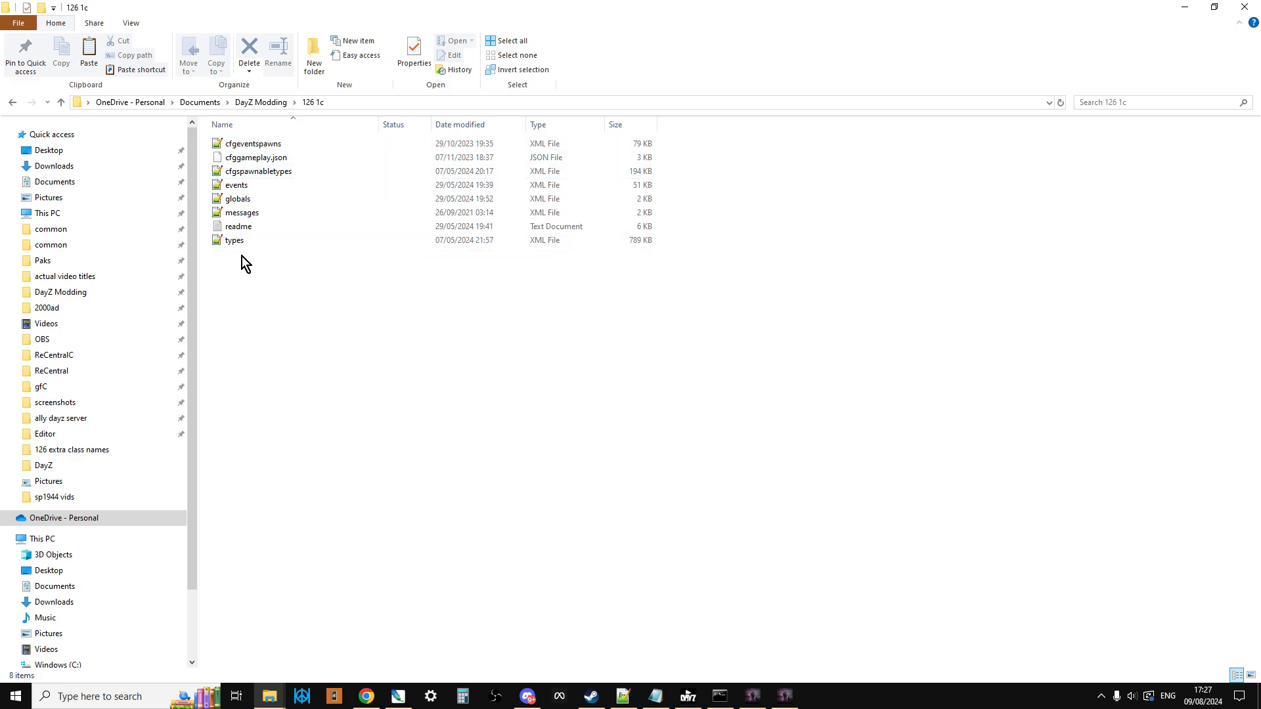
Open the 126 1c folder's readme file in Notepad++ and read through its terms and changelog.
{"action": "left_click", "coordinate": [248, 231]}
{"action": "right_click", "coordinate": [248, 233]}
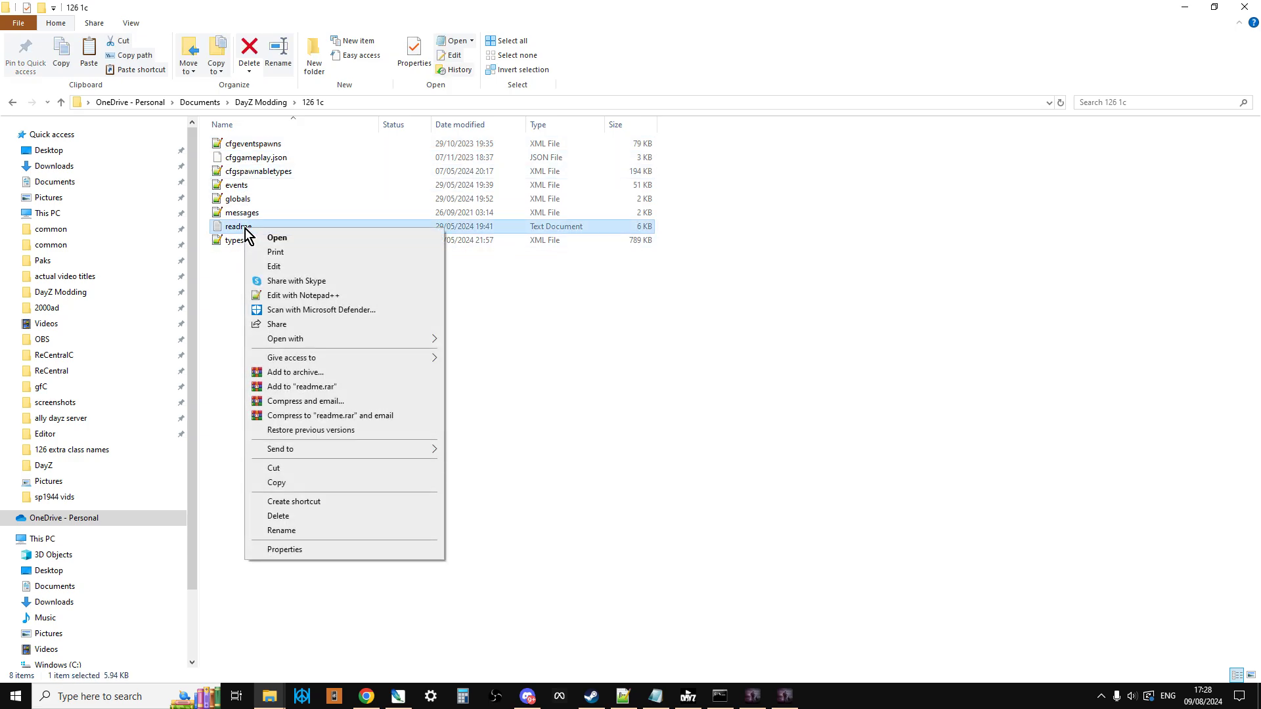
{"action": "left_click", "coordinate": [296, 295]}
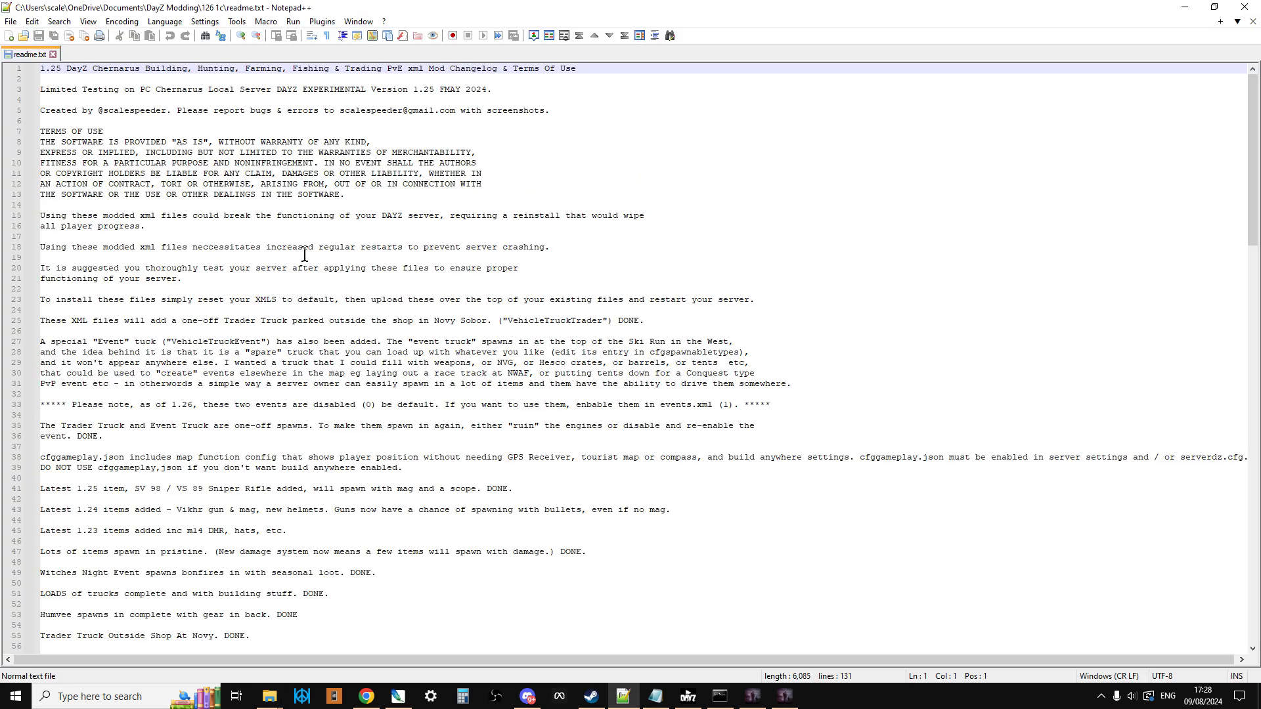
{"action": "scroll", "coordinate": [343, 425], "scroll_direction": "down", "scroll_amount": 6}
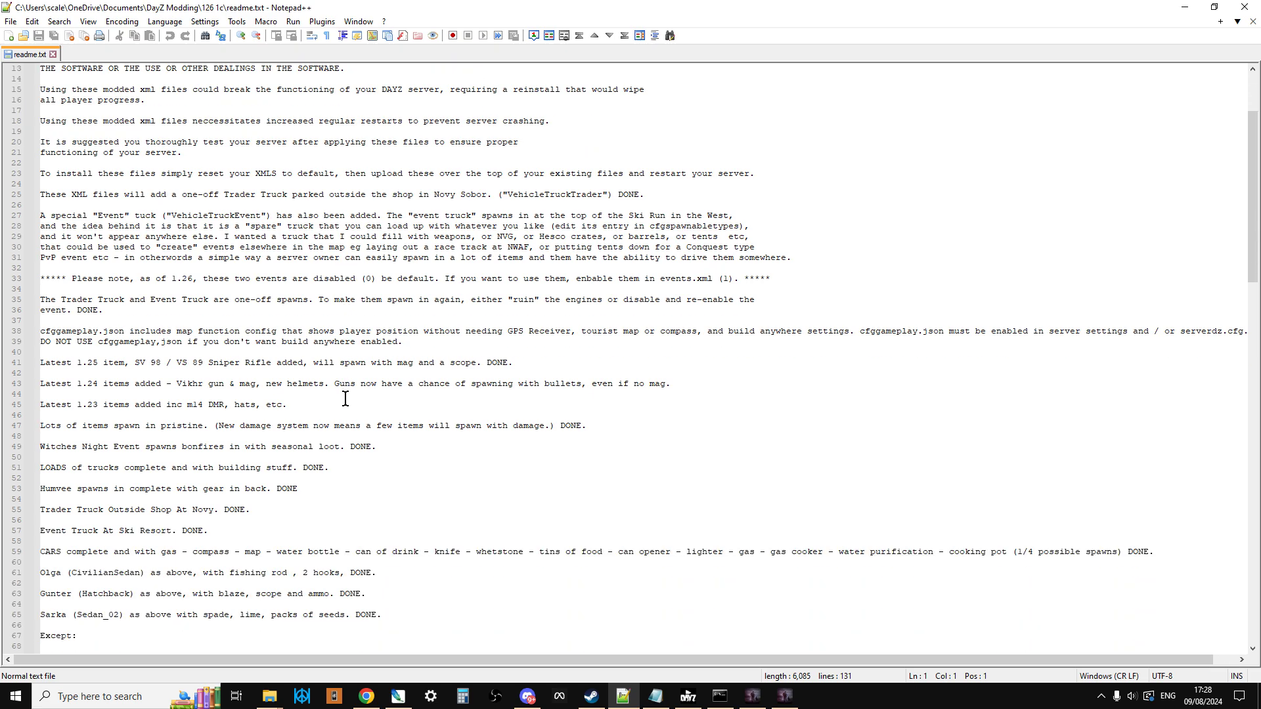
{"action": "scroll", "coordinate": [343, 425], "scroll_direction": "down", "scroll_amount": 4}
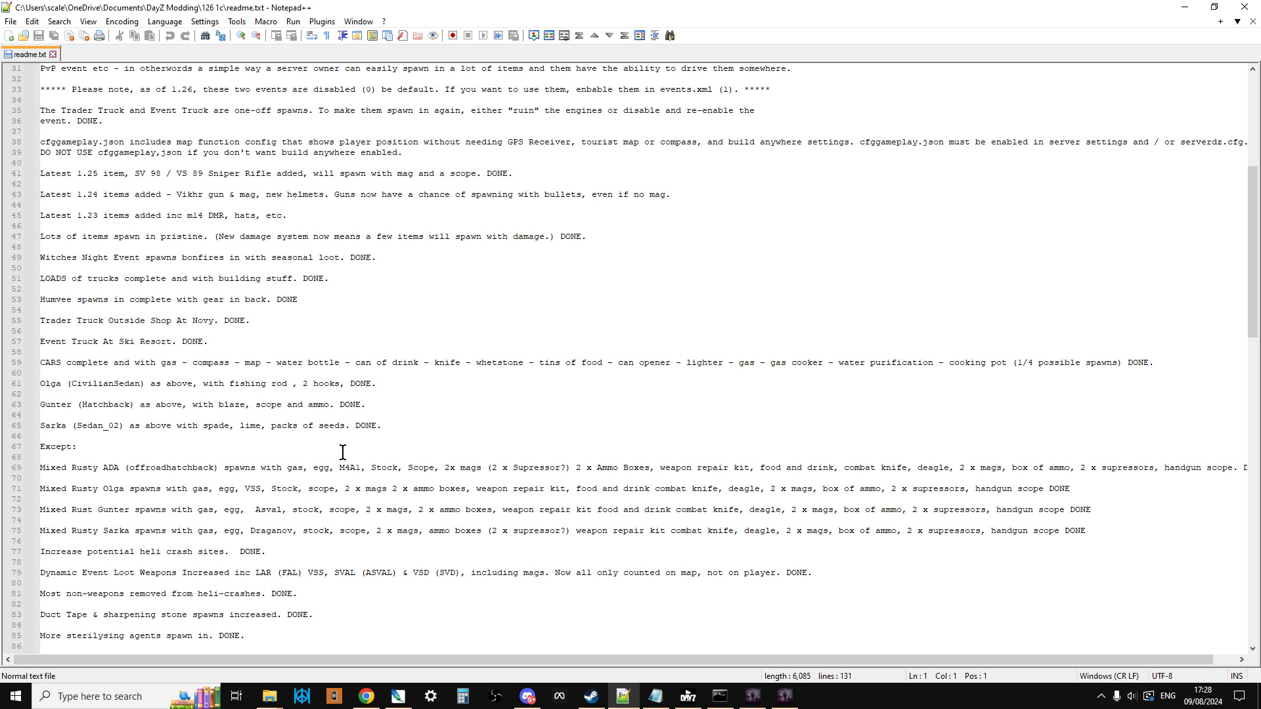
{"action": "scroll", "coordinate": [358, 420], "scroll_direction": "up", "scroll_amount": 10}
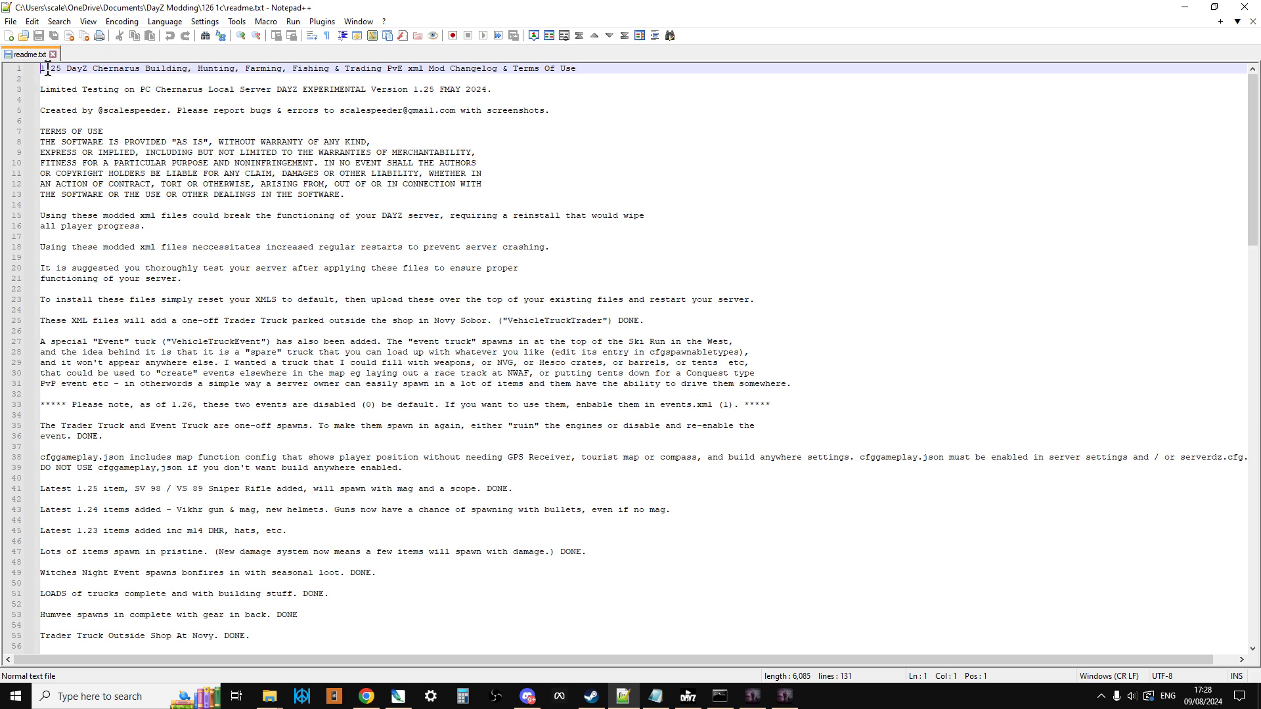
Change the version number in the readme's title line to 1.26.
{"action": "left_click", "coordinate": [61, 68]}
{"action": "key", "text": "BackSpace"}
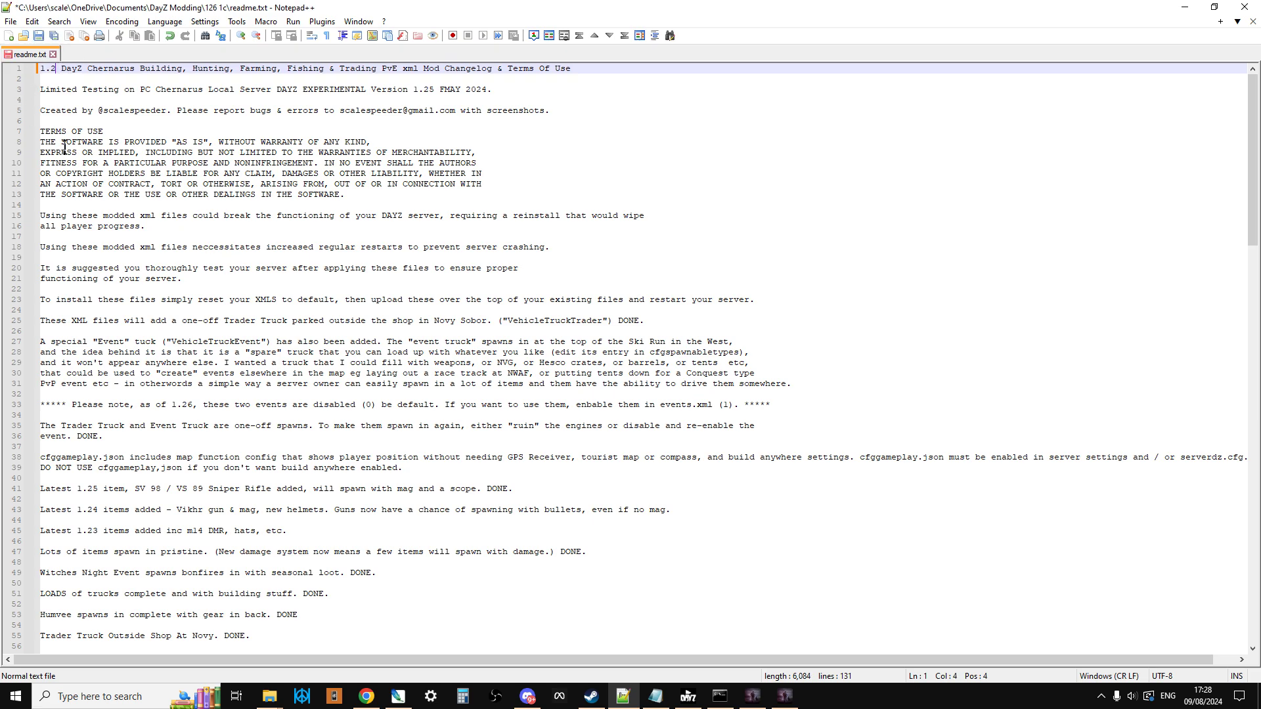
{"action": "type", "text": "6"}
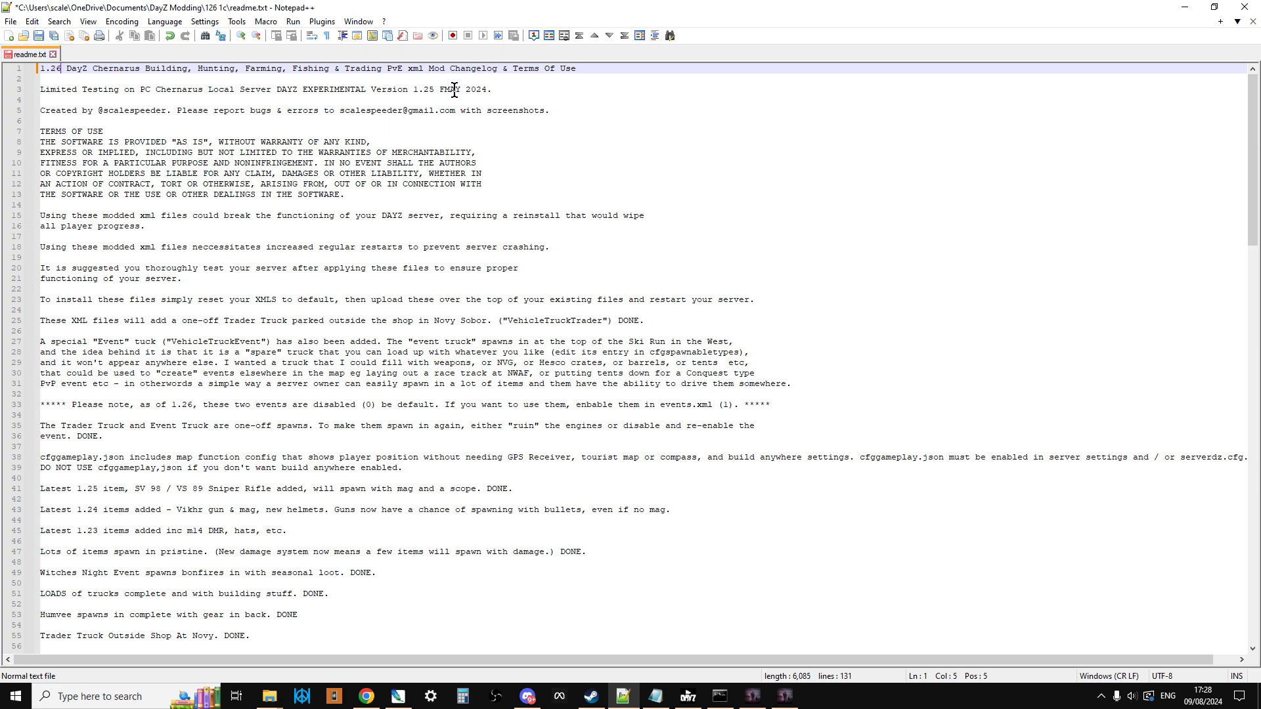
Update the readme's limited testing line to read Version 1.26 Aug 2024.
{"action": "left_click", "coordinate": [433, 89]}
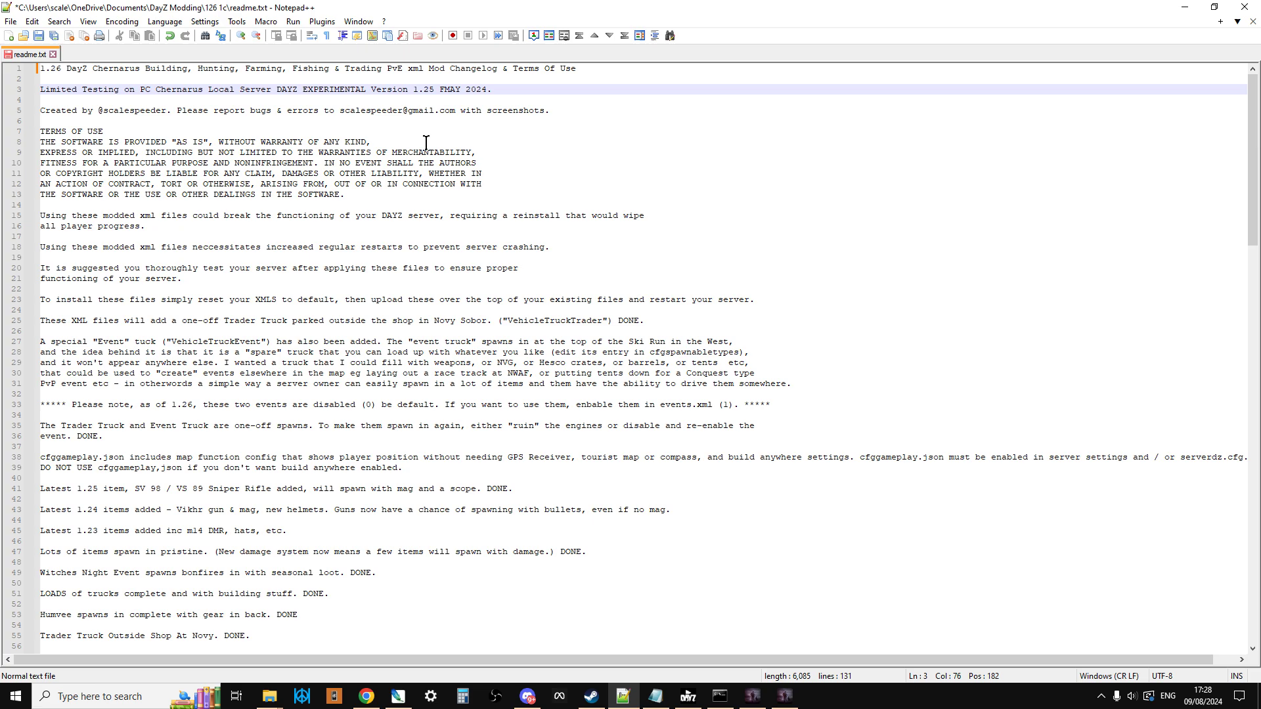
{"action": "key", "text": "BackSpace"}
{"action": "type", "text": "6"}
{"action": "key", "text": "Right"}
{"action": "key", "text": "Right"}
{"action": "key", "text": "Right"}
{"action": "key", "text": "Right"}
{"action": "key", "text": "BackSpace"}
{"action": "key", "text": "BackSpace"}
{"action": "key", "text": "BackSpace"}
{"action": "key", "text": "BackSpace"}
{"action": "type", "text": "Au"}
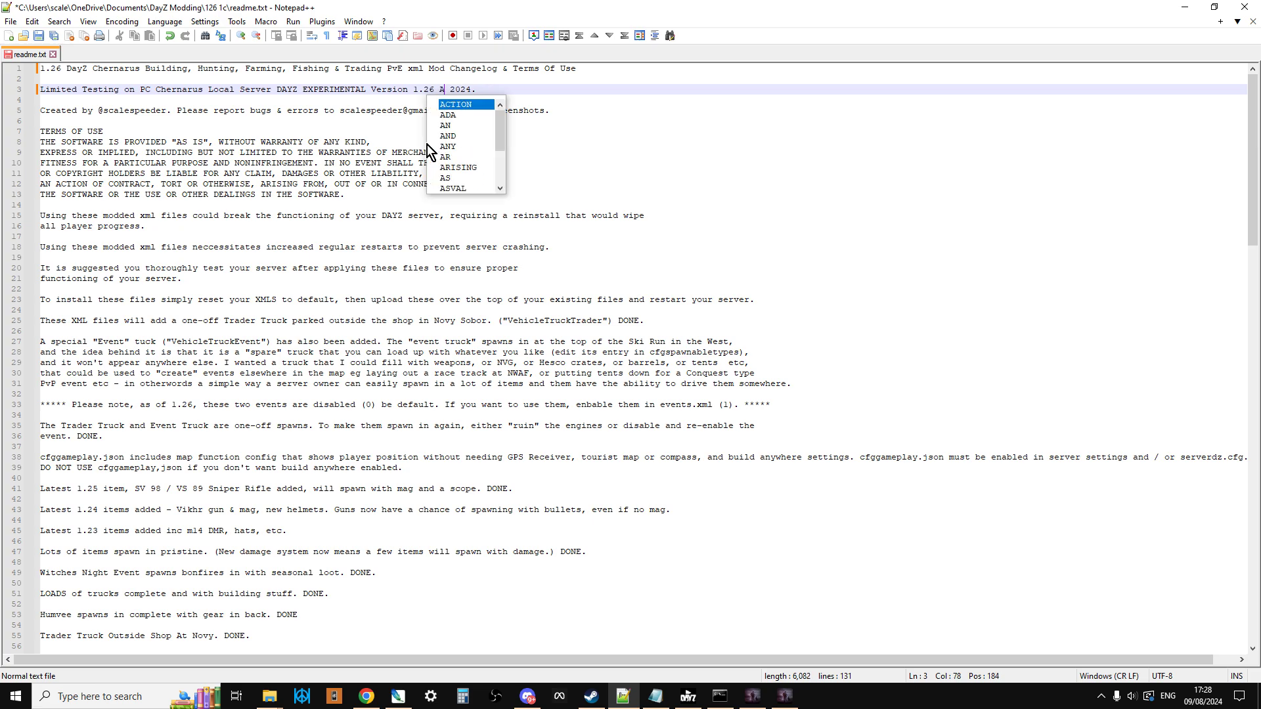
{"action": "type", "text": "g"}
Add the line "Latest 1.26 Items Added." below the cfggameplay.json note, separated by a blank line.
{"action": "scroll", "coordinate": [284, 113], "scroll_direction": "down", "scroll_amount": 3}
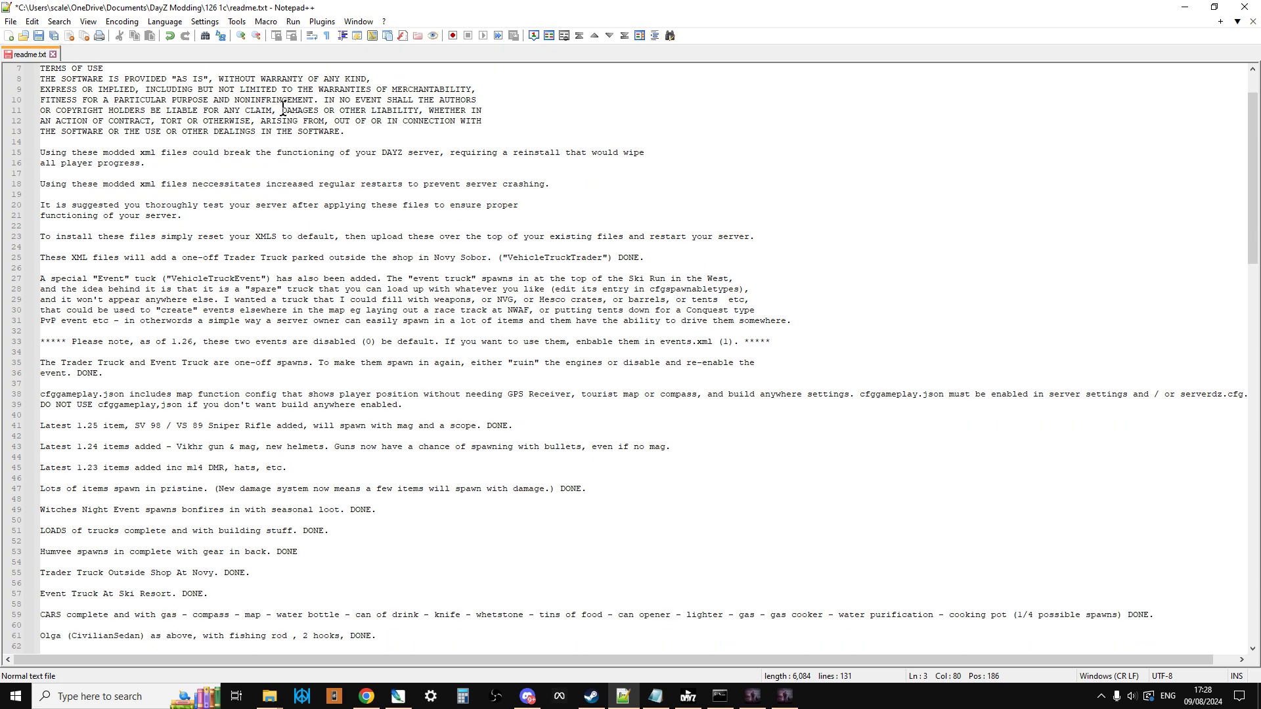
{"action": "left_click", "coordinate": [405, 372]}
{"action": "key", "text": "Return"}
{"action": "key", "text": "Return"}
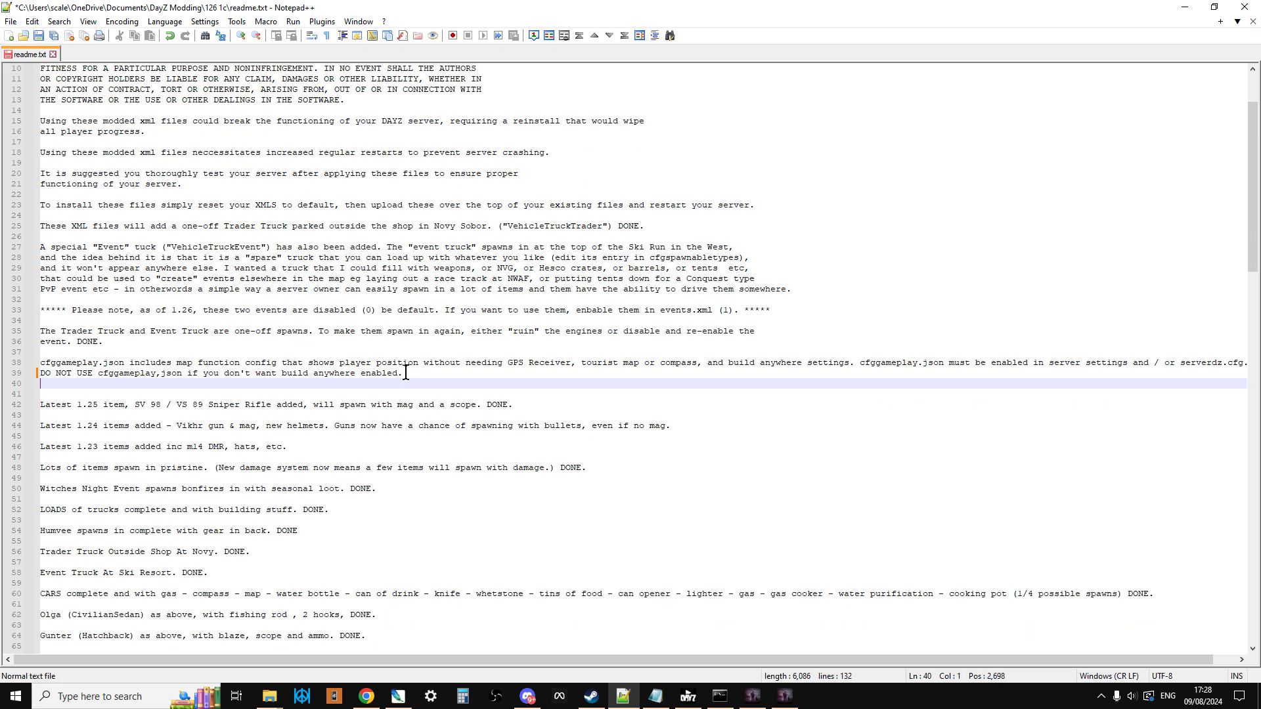
{"action": "type", "text": "La"}
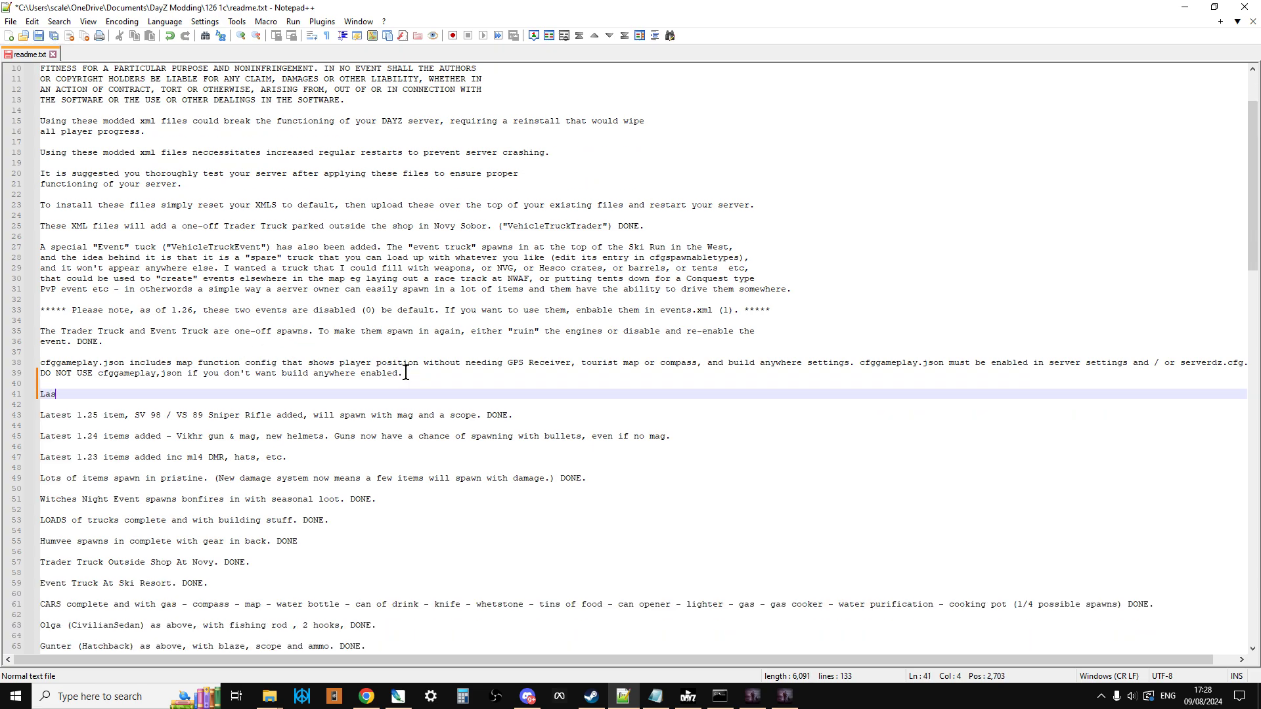
{"action": "type", "text": "test 1.26 Items Added."}
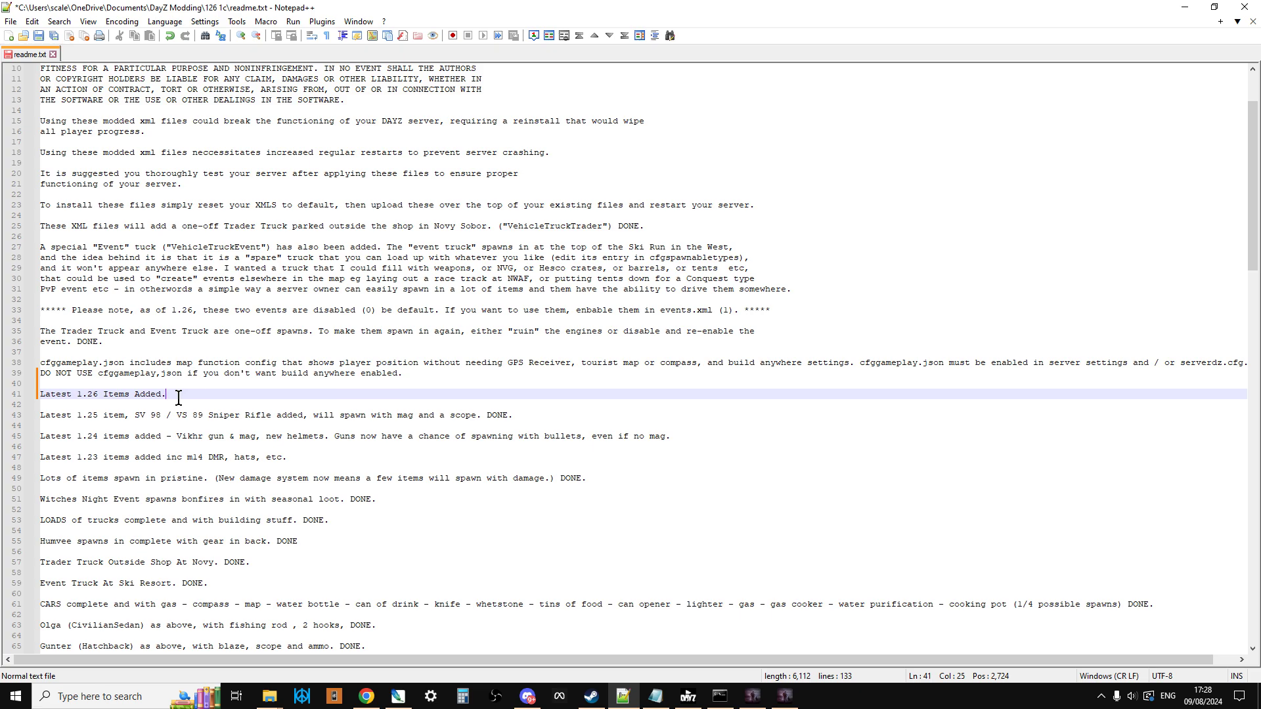
Review the readme's changelog entries, including the 1.25 sniper rifle note and the list of boosted spawns.
{"action": "scroll", "coordinate": [184, 387], "scroll_direction": "down", "scroll_amount": 4}
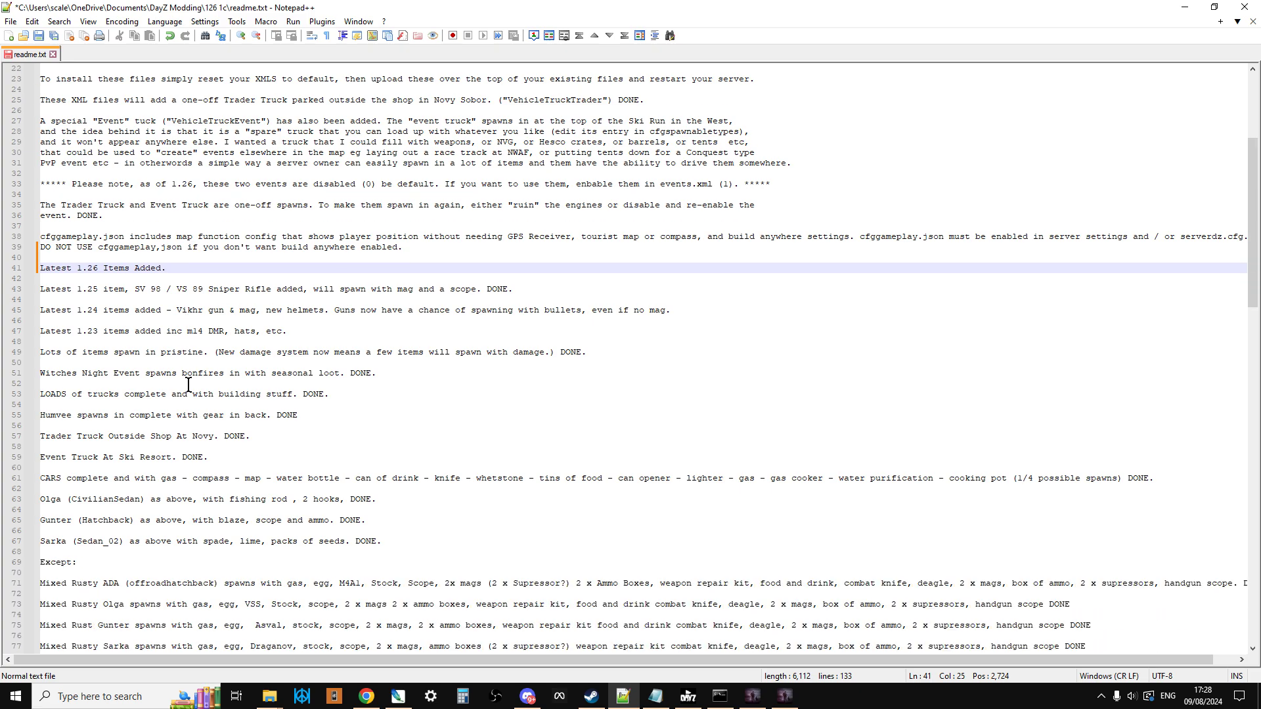
{"action": "scroll", "coordinate": [188, 384], "scroll_direction": "down", "scroll_amount": 1}
{"action": "scroll", "coordinate": [190, 367], "scroll_direction": "up", "scroll_amount": 2}
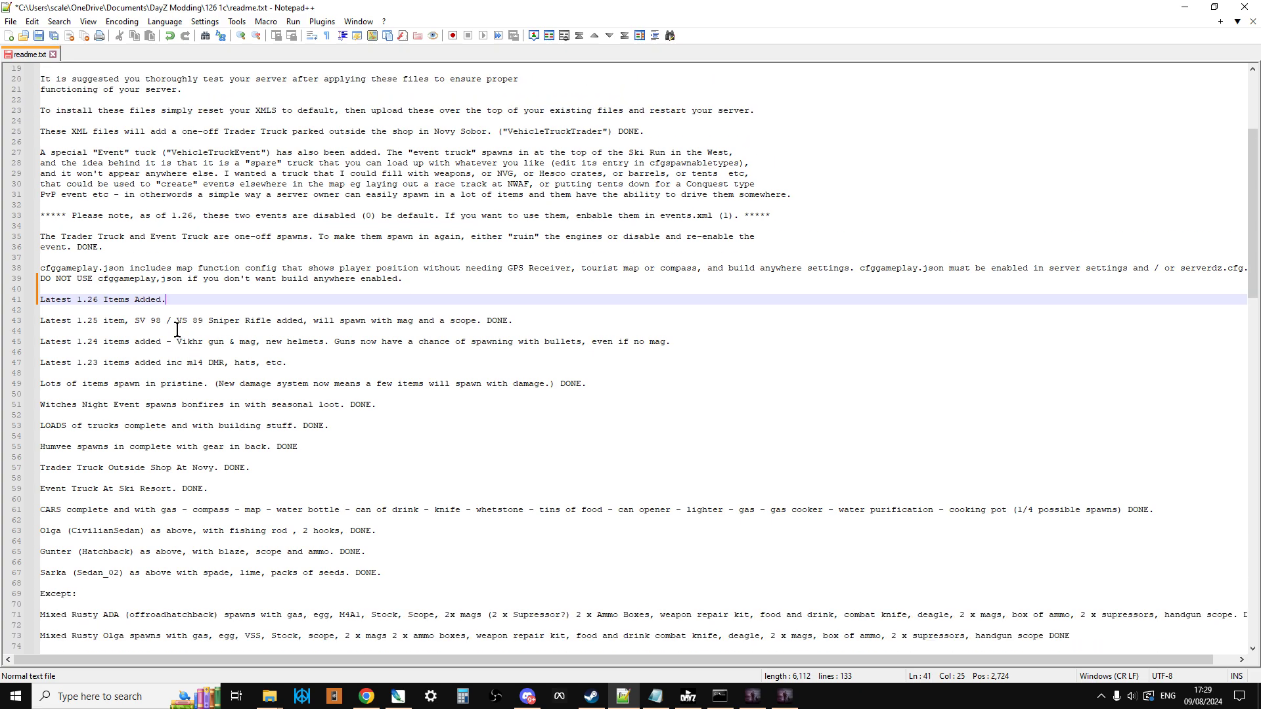
{"action": "left_click", "coordinate": [177, 322]}
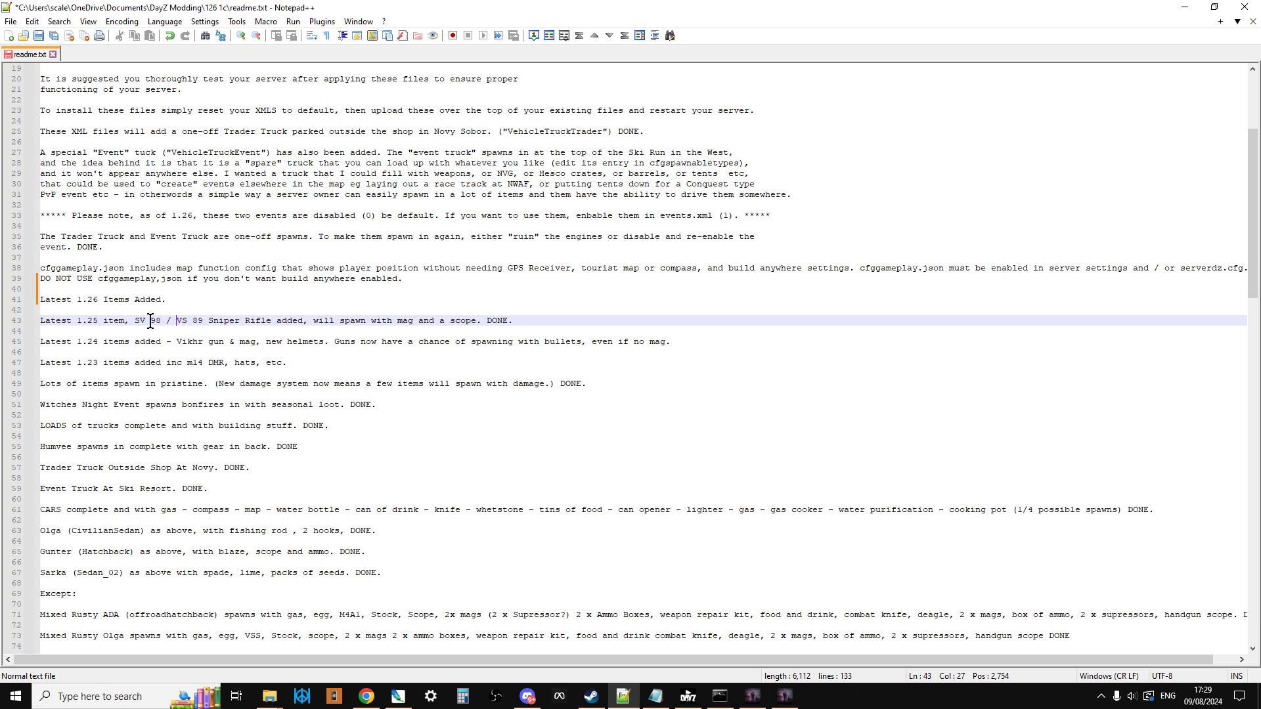
{"action": "left_click_drag", "start_coordinate": [135, 322], "coordinate": [304, 323]}
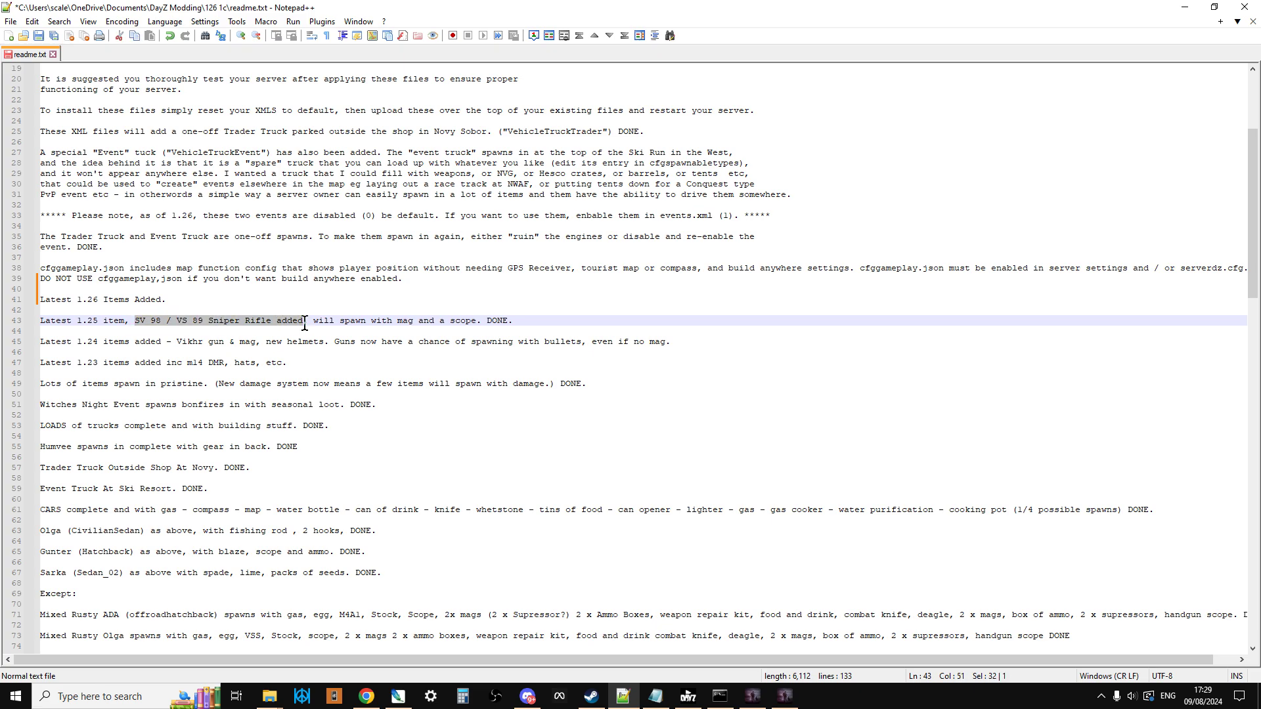
{"action": "scroll", "coordinate": [304, 324], "scroll_direction": "down", "scroll_amount": 2}
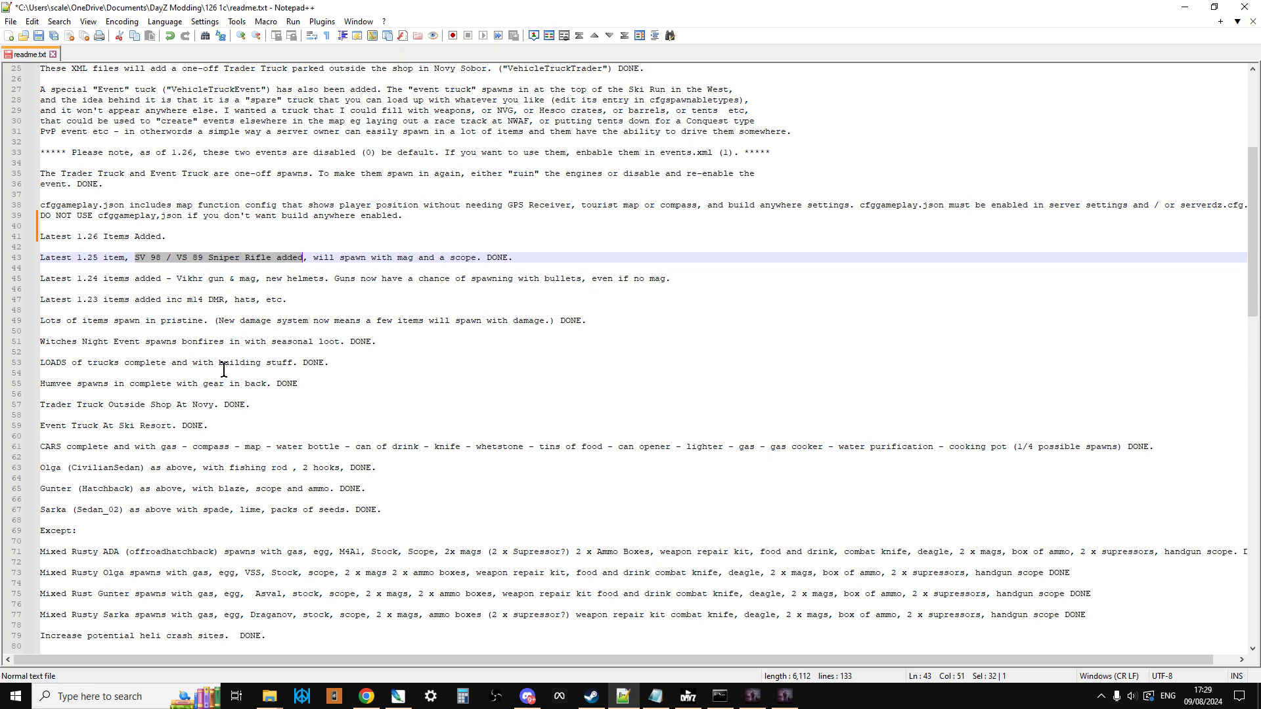
{"action": "scroll", "coordinate": [224, 370], "scroll_direction": "down", "scroll_amount": 16}
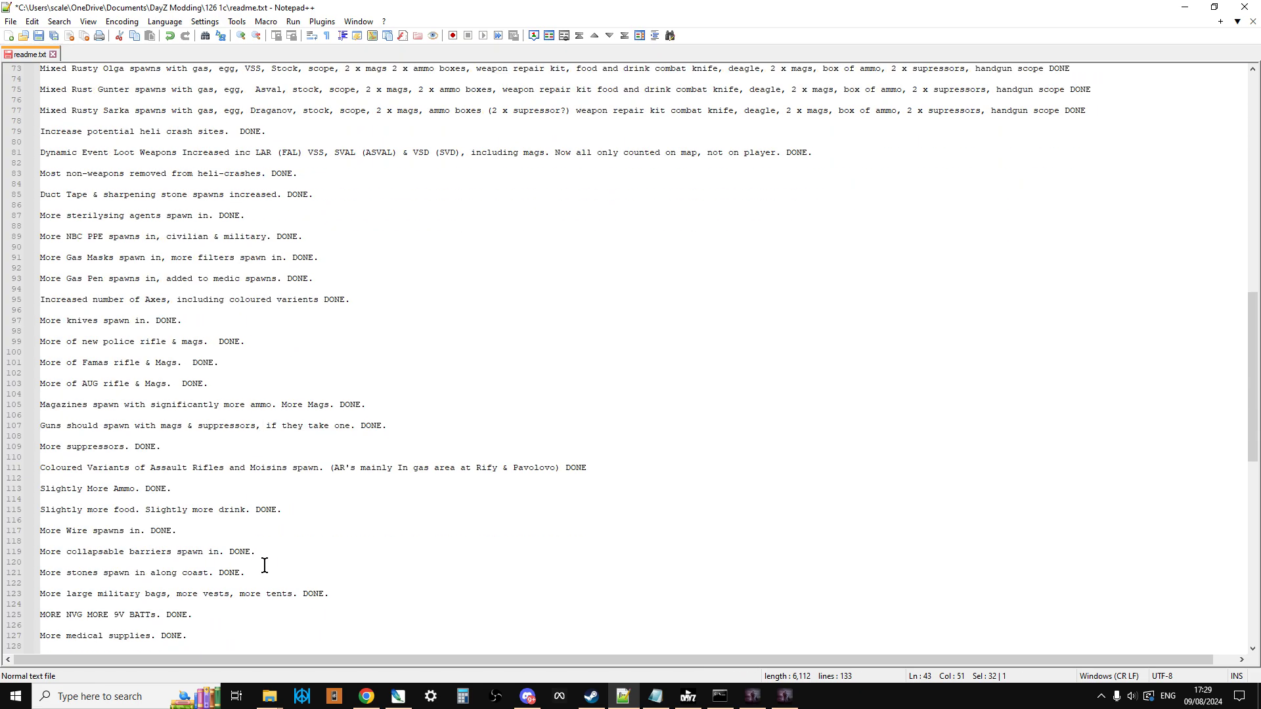
{"action": "scroll", "coordinate": [265, 566], "scroll_direction": "up", "scroll_amount": 20}
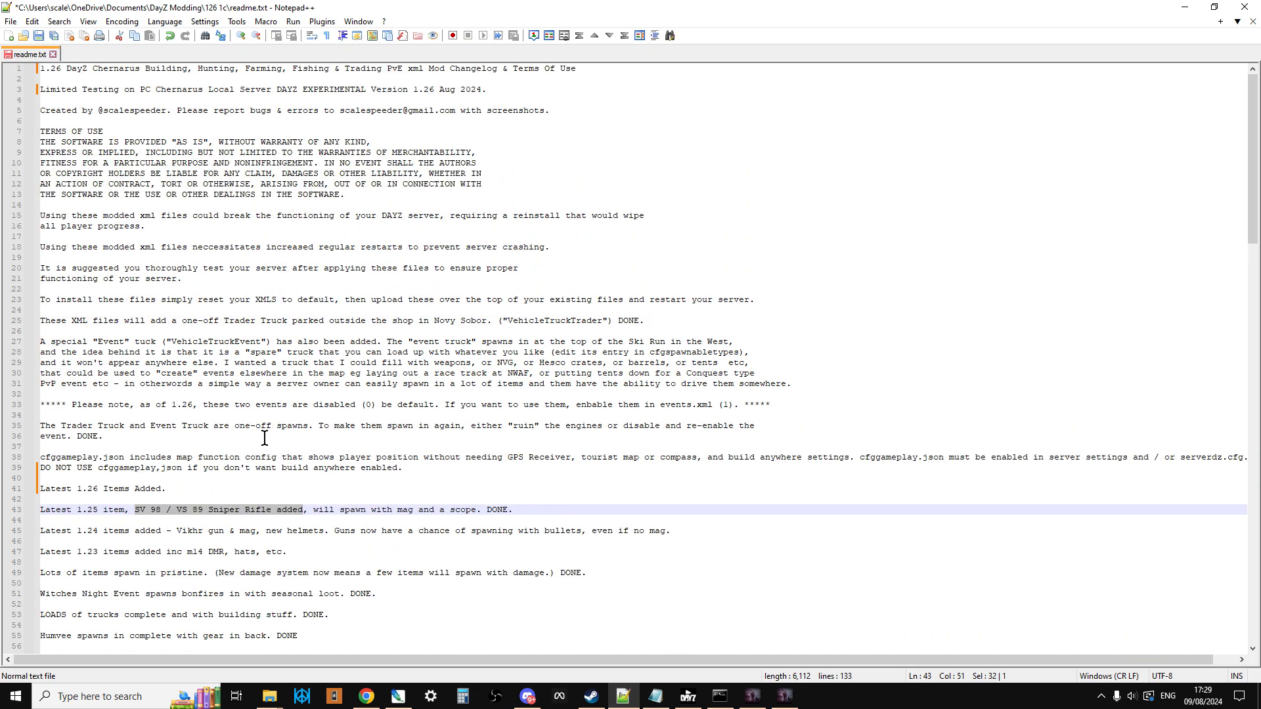
In the browser, view the Notepad++ downloads page and SourceForge's Notepad++ Compare plugin page, and return to the readme in Notepad++.
{"action": "mouse_move", "coordinate": [269, 695]}
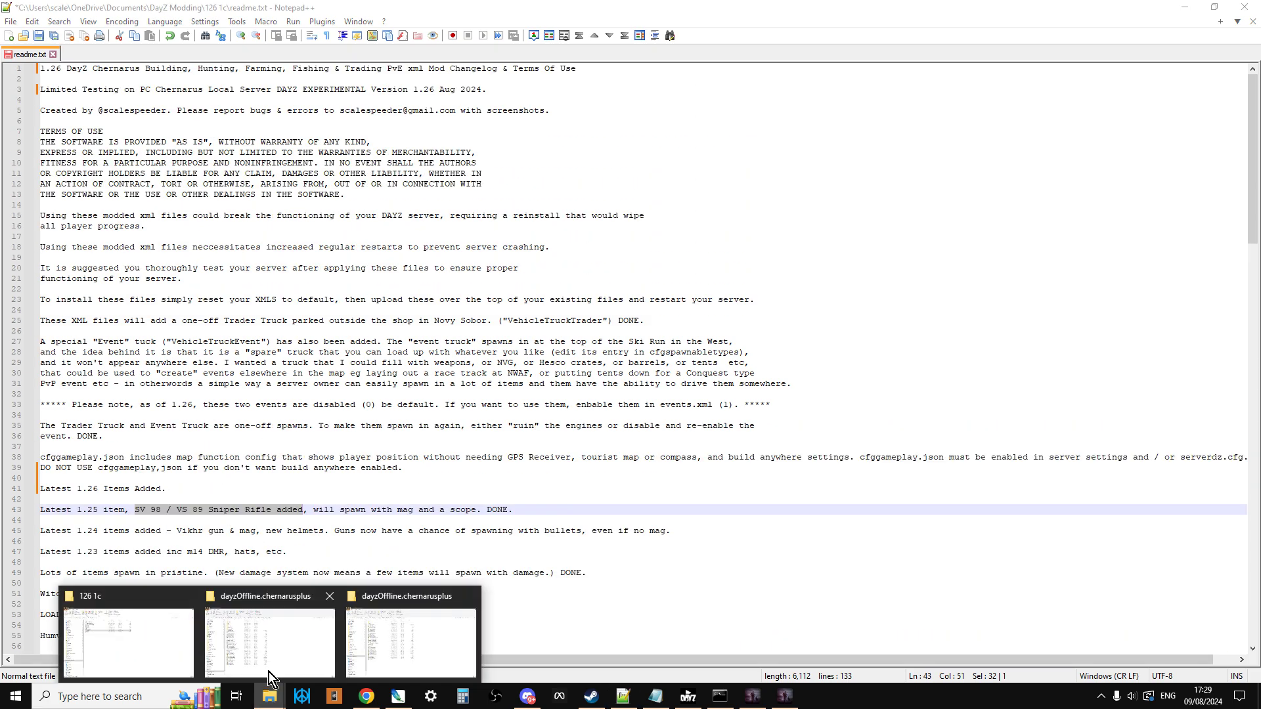
{"action": "left_click", "coordinate": [362, 701]}
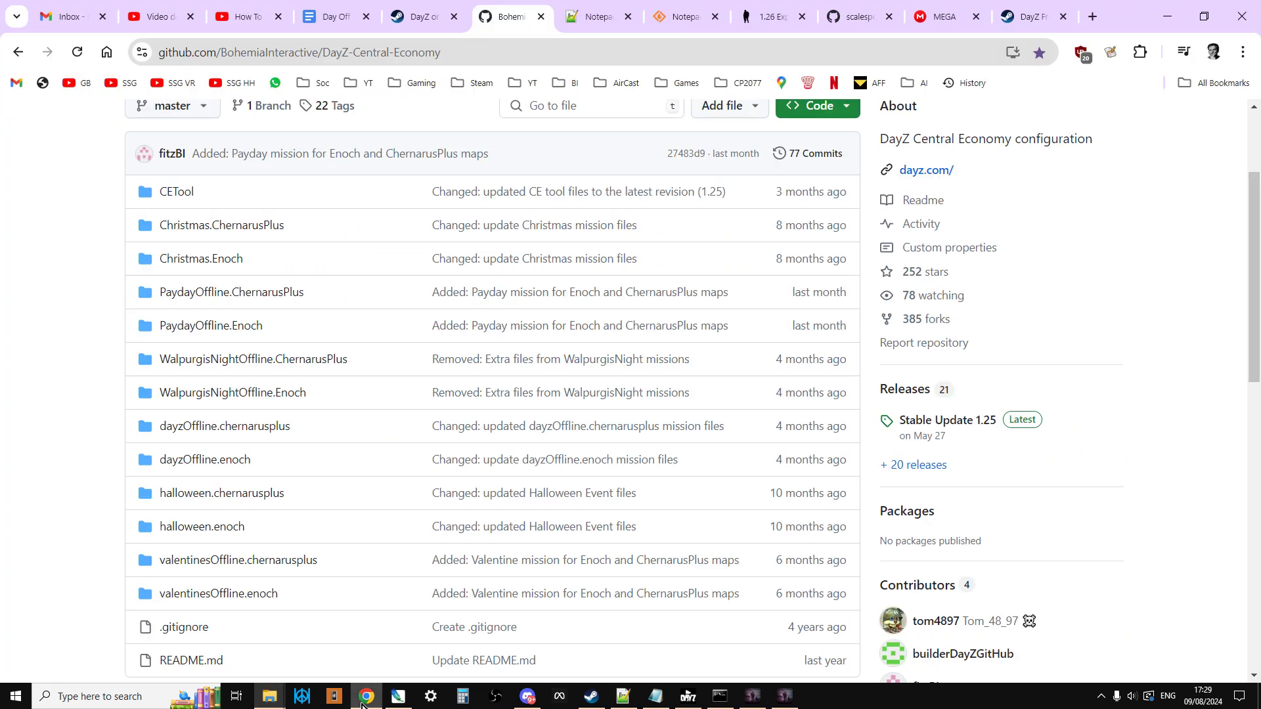
{"action": "left_click", "coordinate": [604, 25]}
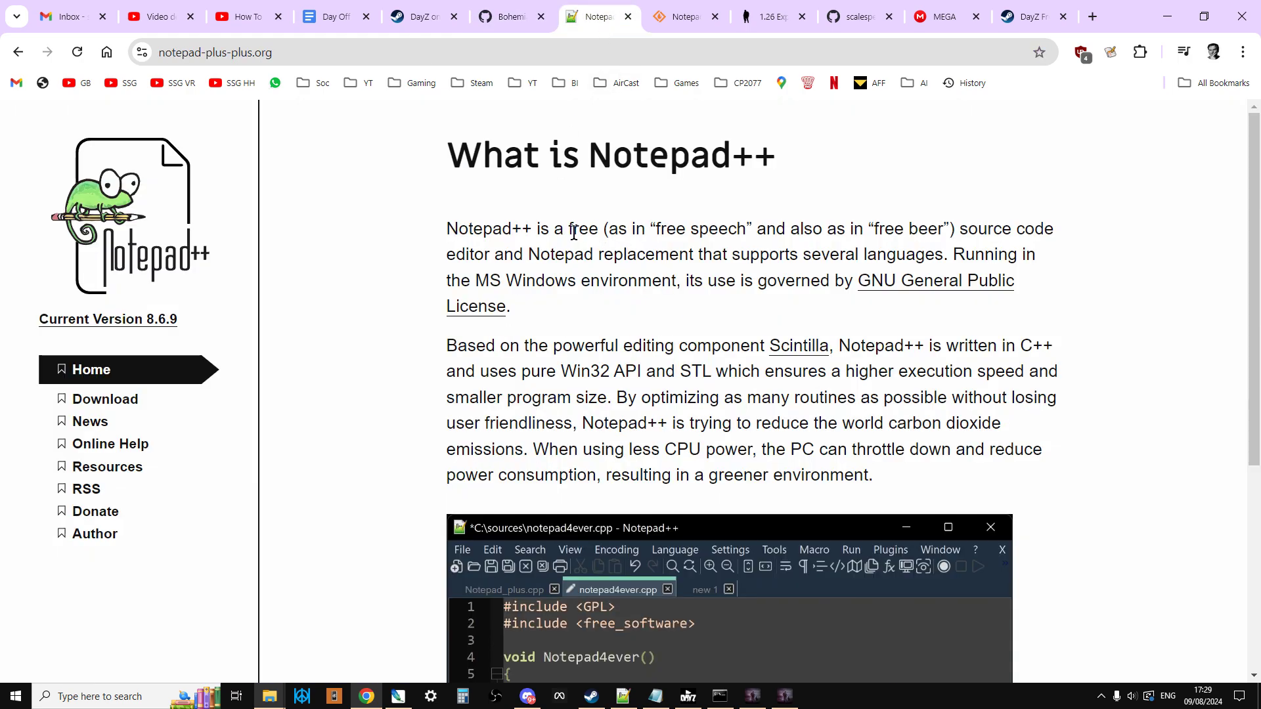
{"action": "left_click", "coordinate": [135, 401]}
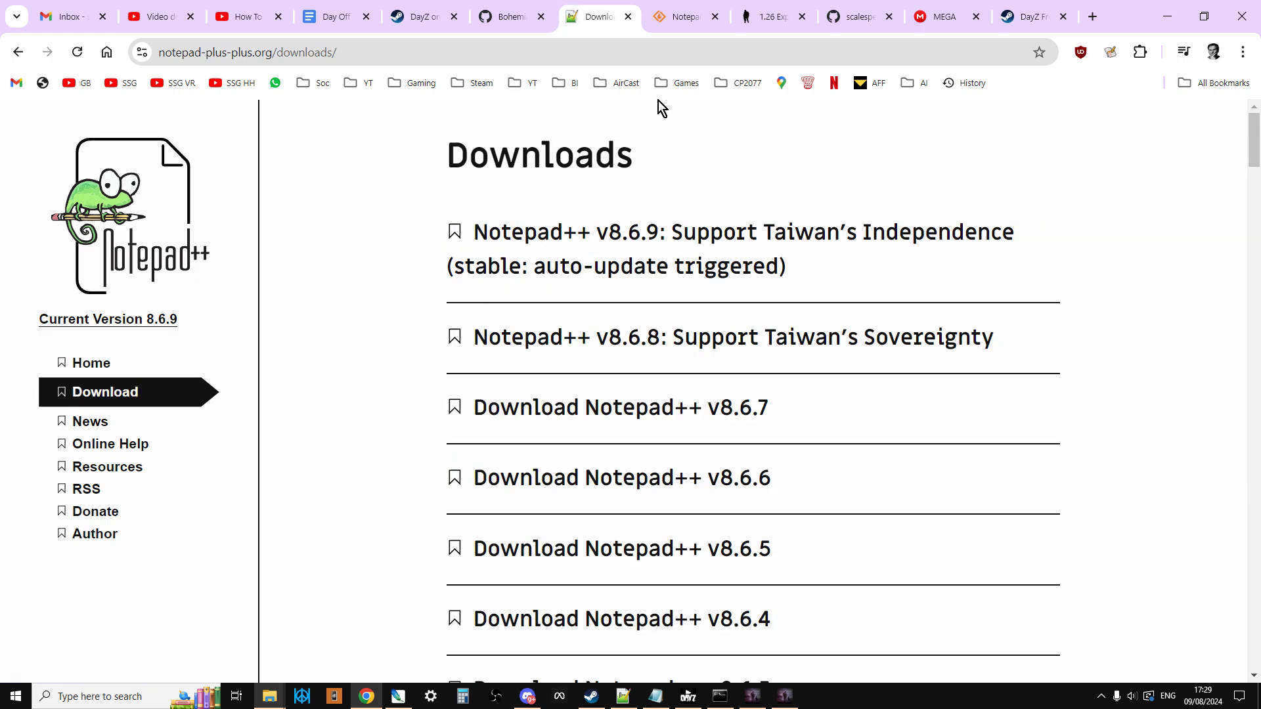
{"action": "left_click", "coordinate": [677, 18]}
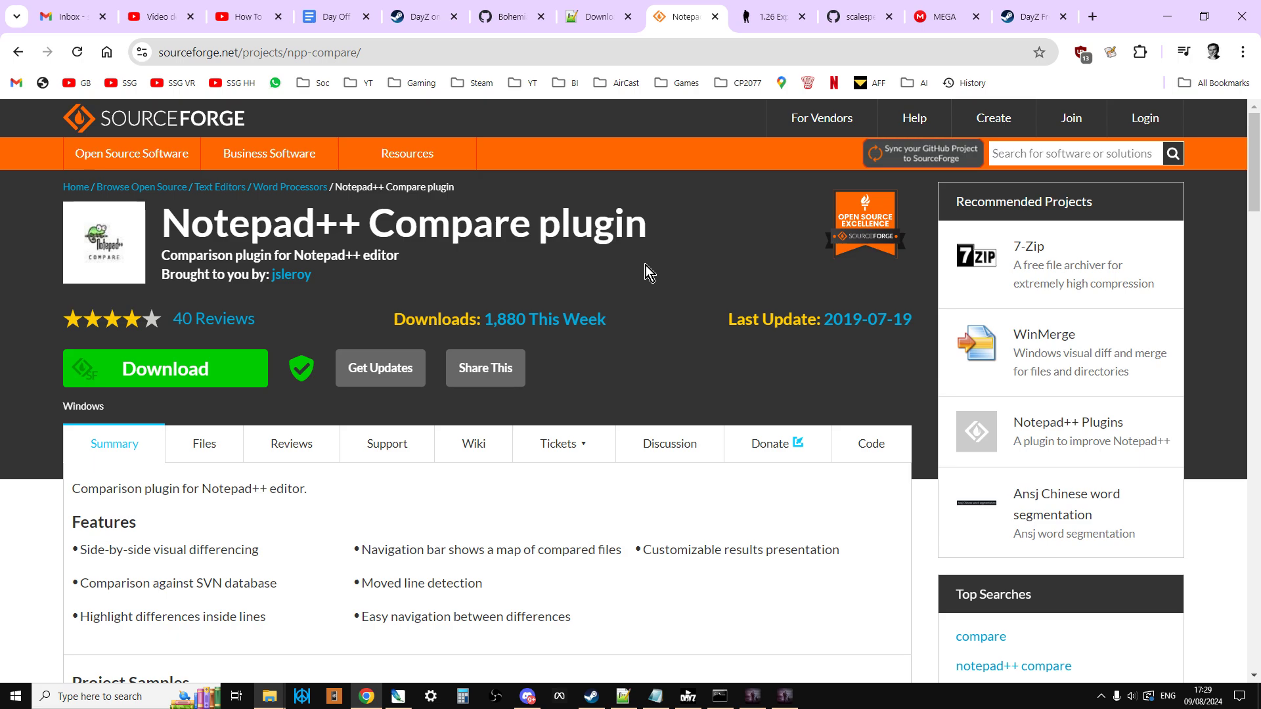
{"action": "left_click", "coordinate": [622, 696]}
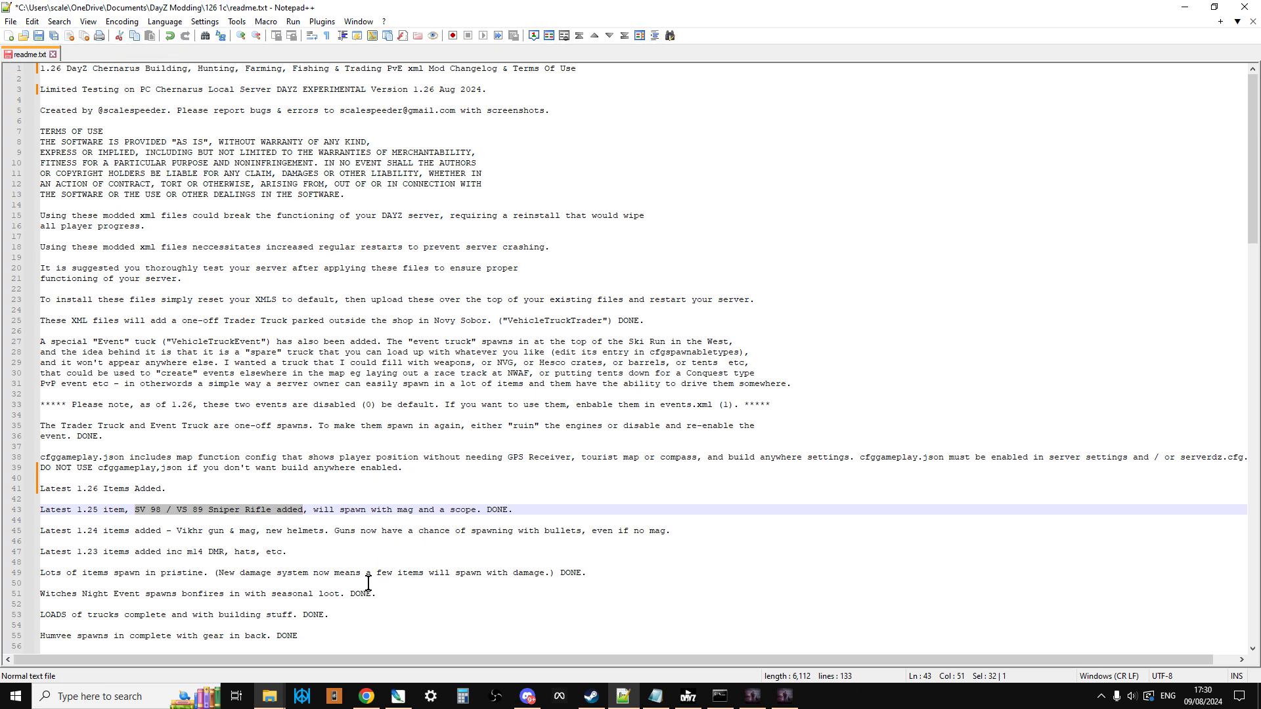
From the 126 1c folder in File Explorer, open the types XML file in Notepad++.
{"action": "left_click", "coordinate": [274, 703]}
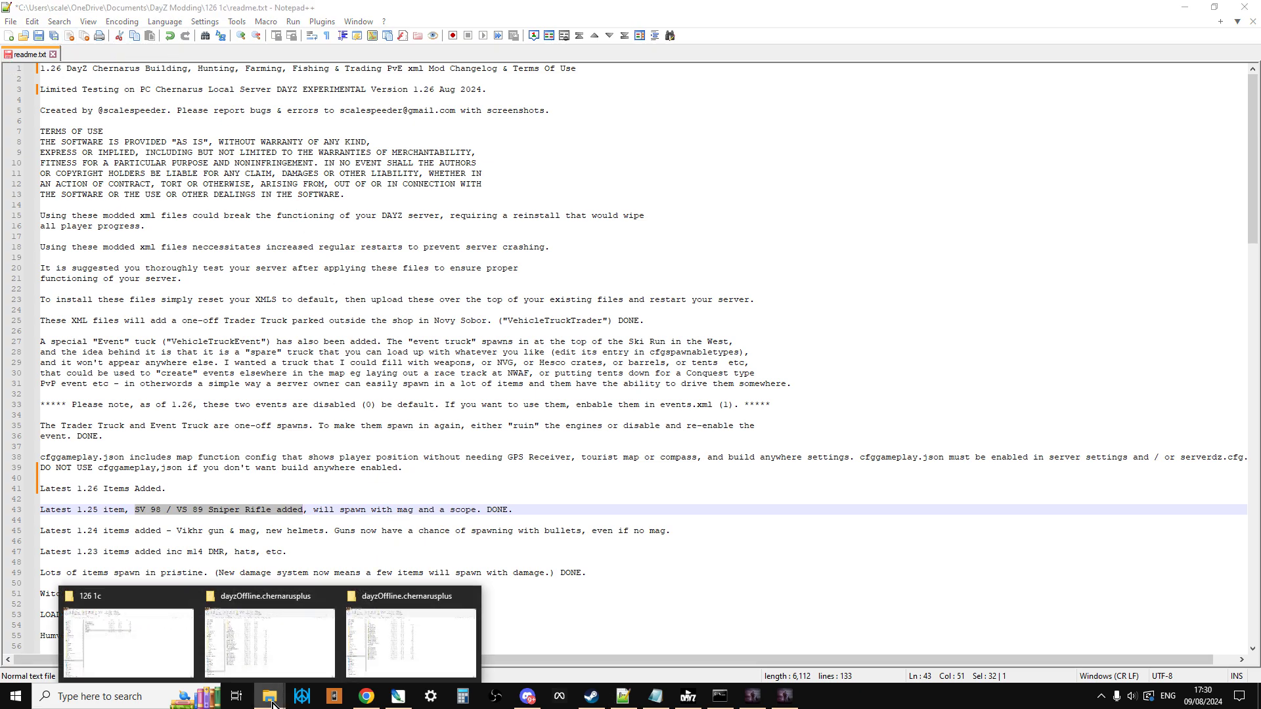
{"action": "left_click", "coordinate": [151, 636]}
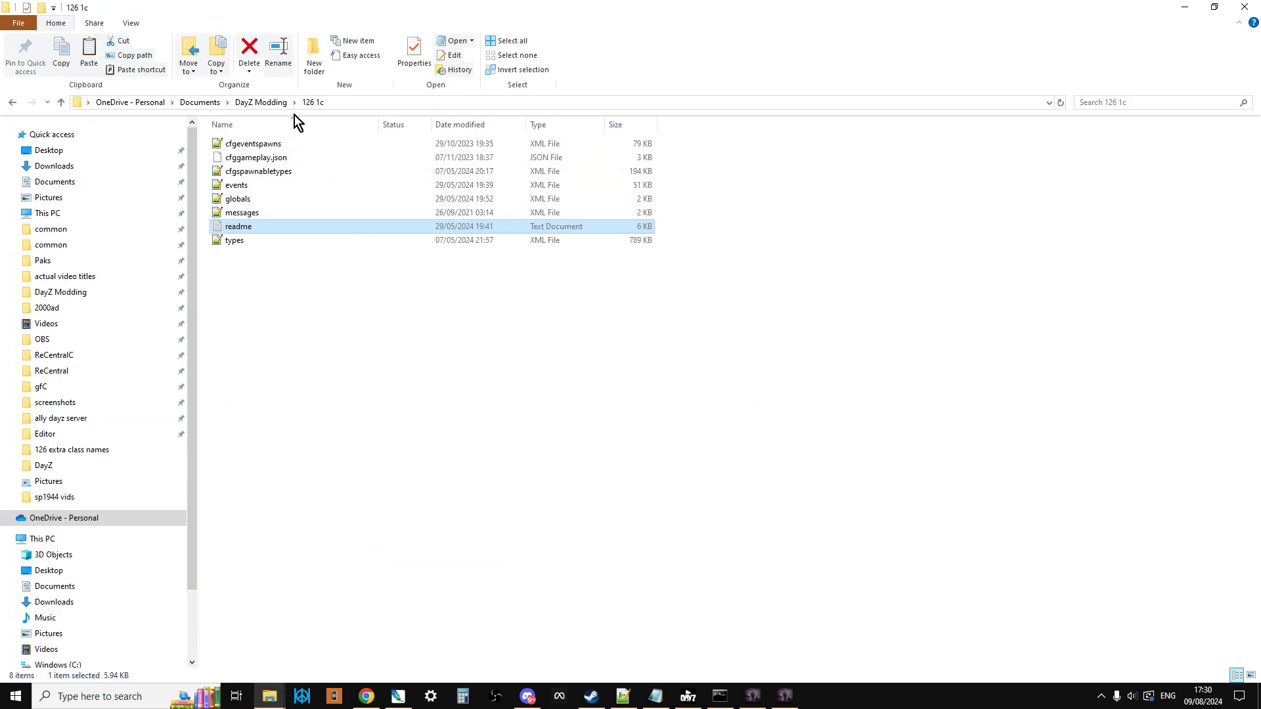
{"action": "left_click", "coordinate": [246, 249]}
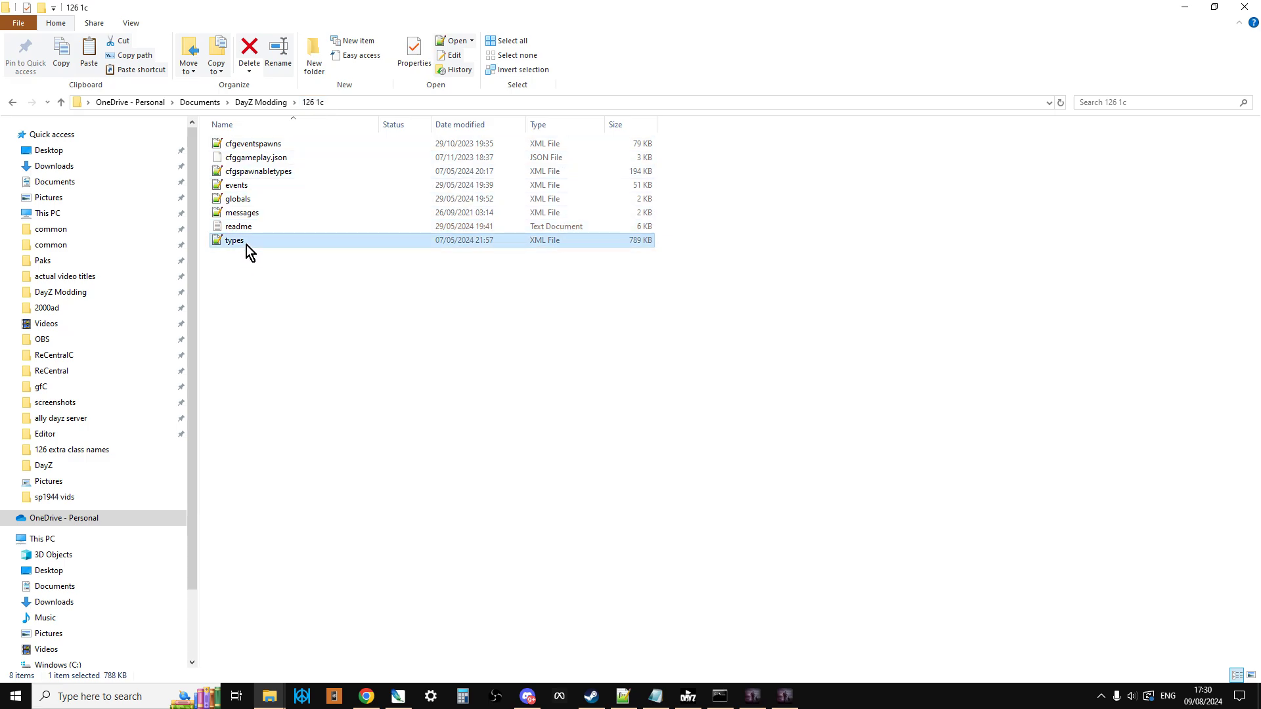
{"action": "right_click", "coordinate": [244, 239]}
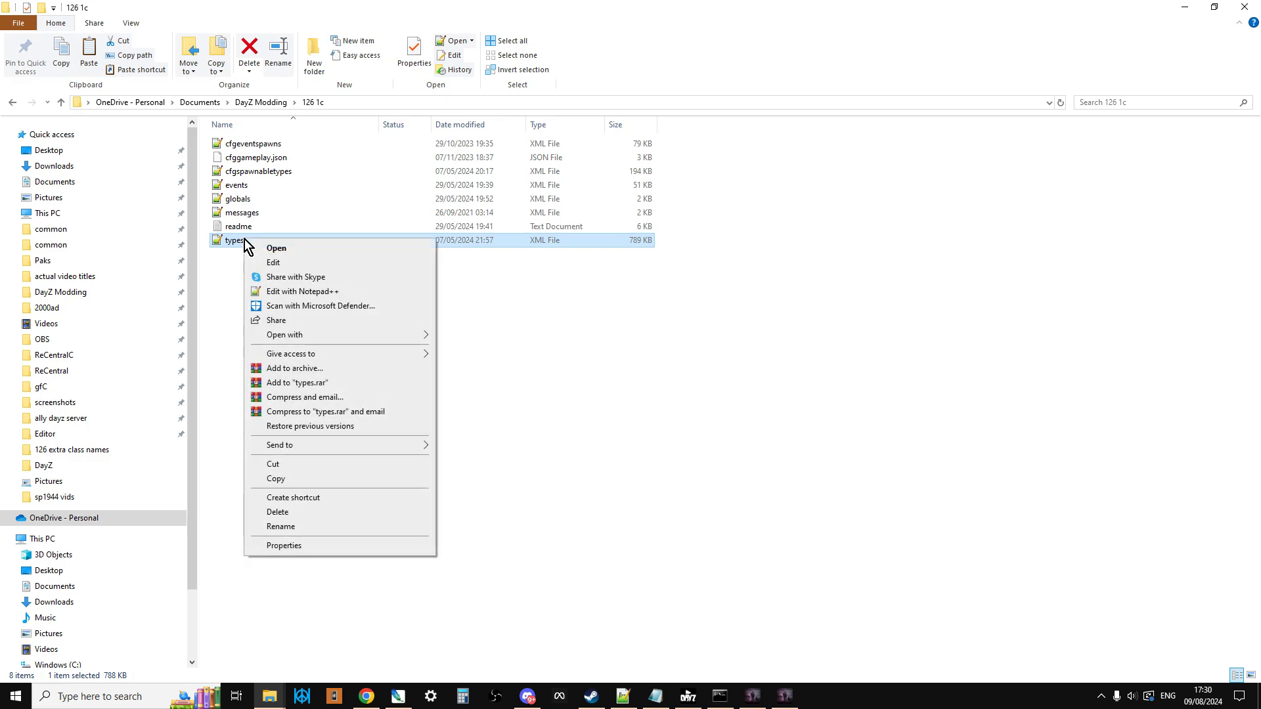
{"action": "left_click", "coordinate": [297, 293]}
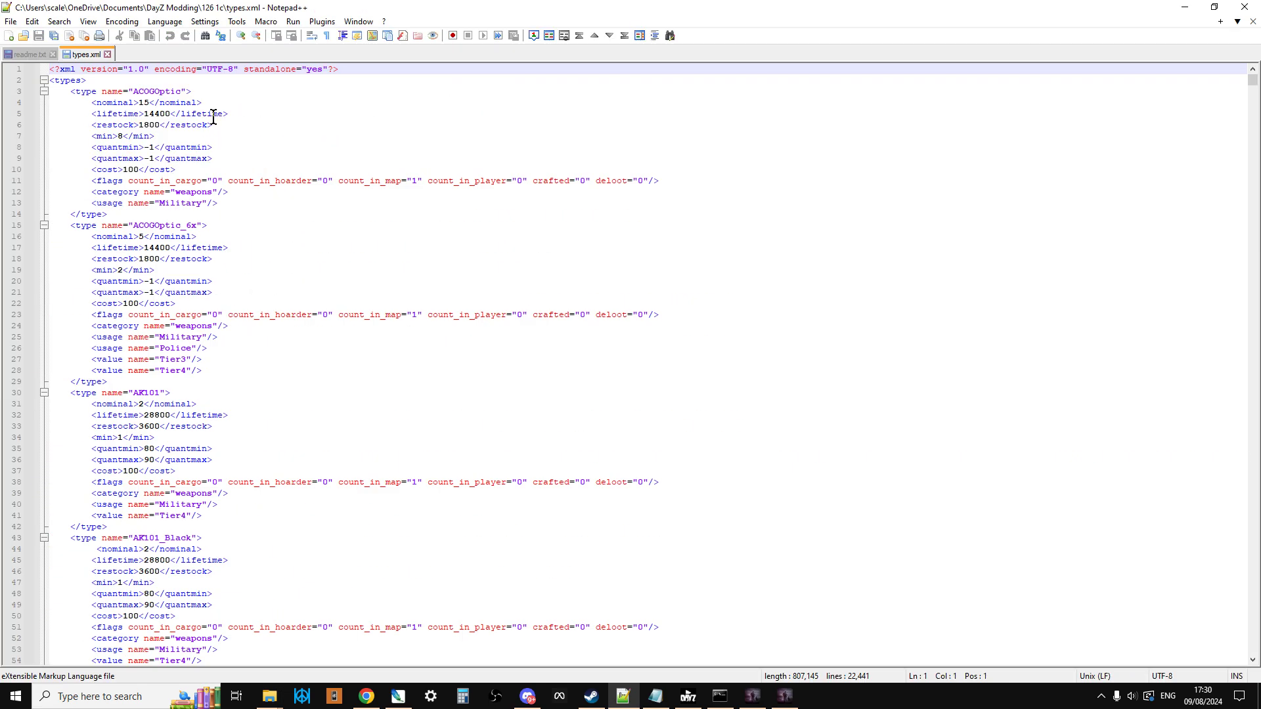
Inspect the AK101_Black entry in the custom 126 1c types.xml, highlighting its whole type block.
{"action": "scroll", "coordinate": [230, 348], "scroll_direction": "down", "scroll_amount": 6}
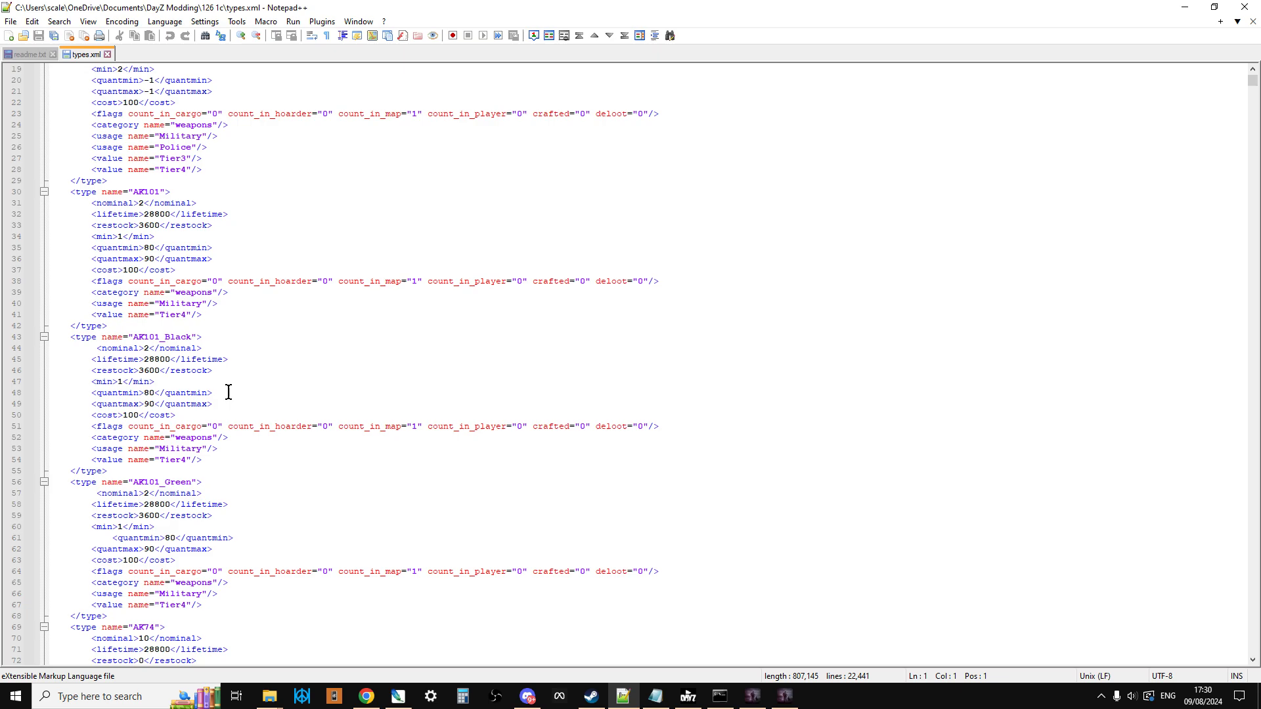
{"action": "left_click_drag", "start_coordinate": [56, 337], "coordinate": [263, 472]}
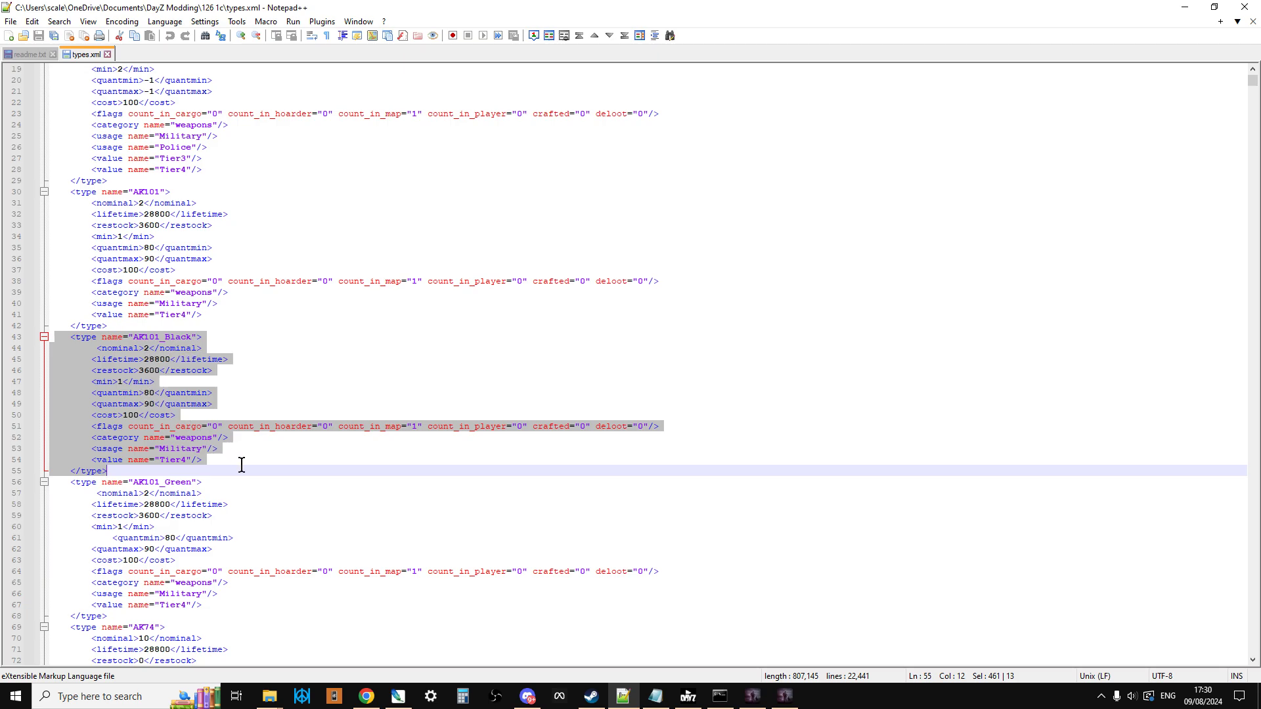
{"action": "left_click", "coordinate": [195, 466]}
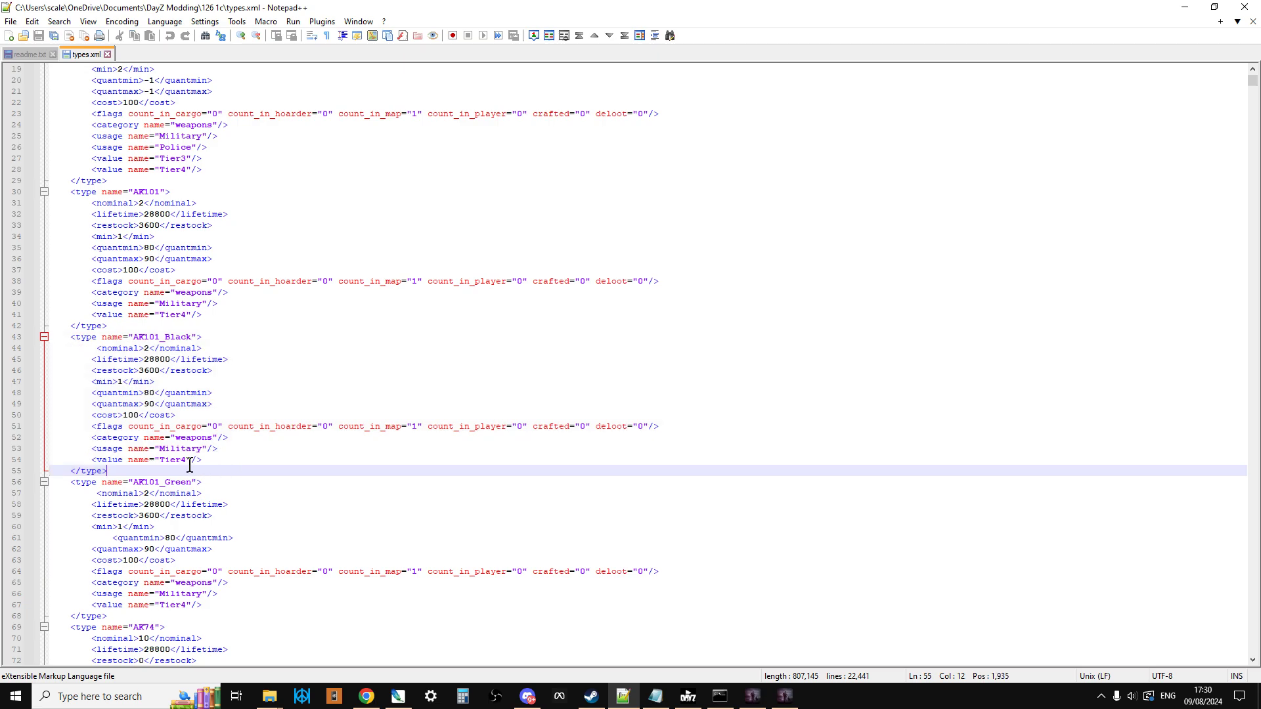
In File Explorer, open types.xml from the 125 vanilla dayzOffline.chernarusplus db folder in Notepad++.
{"action": "left_click", "coordinate": [270, 700]}
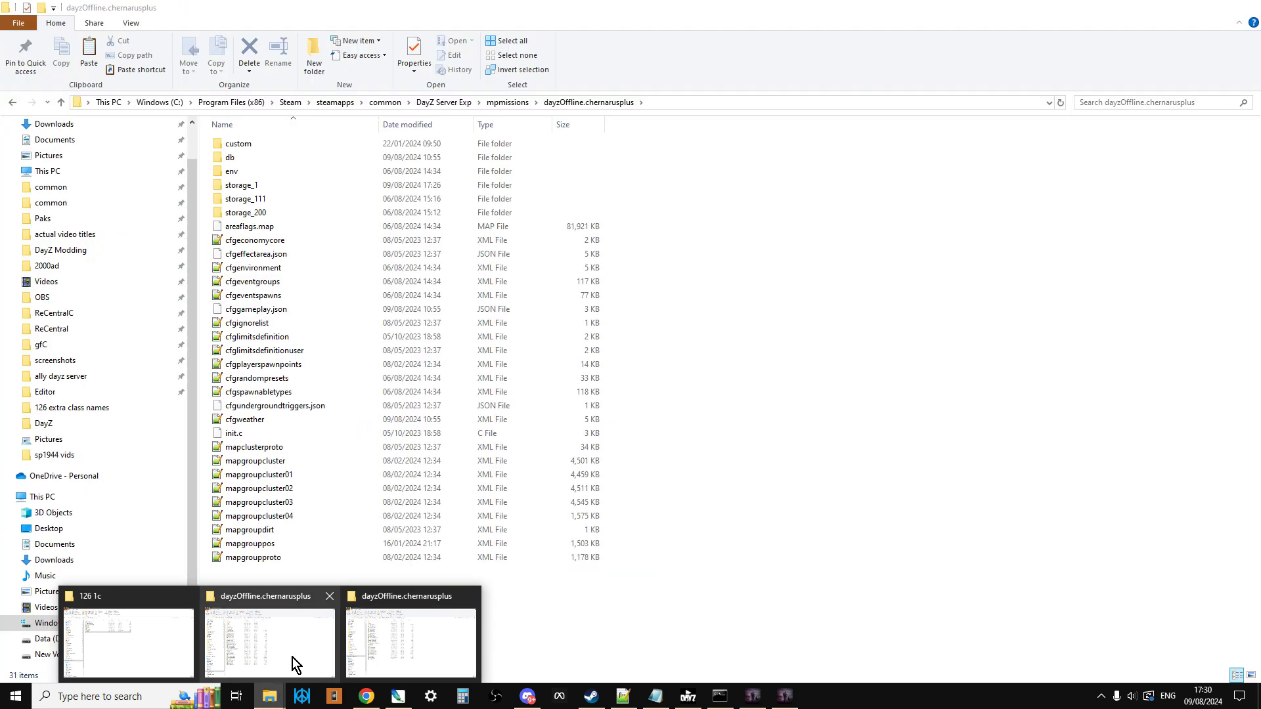
{"action": "left_click", "coordinate": [394, 644]}
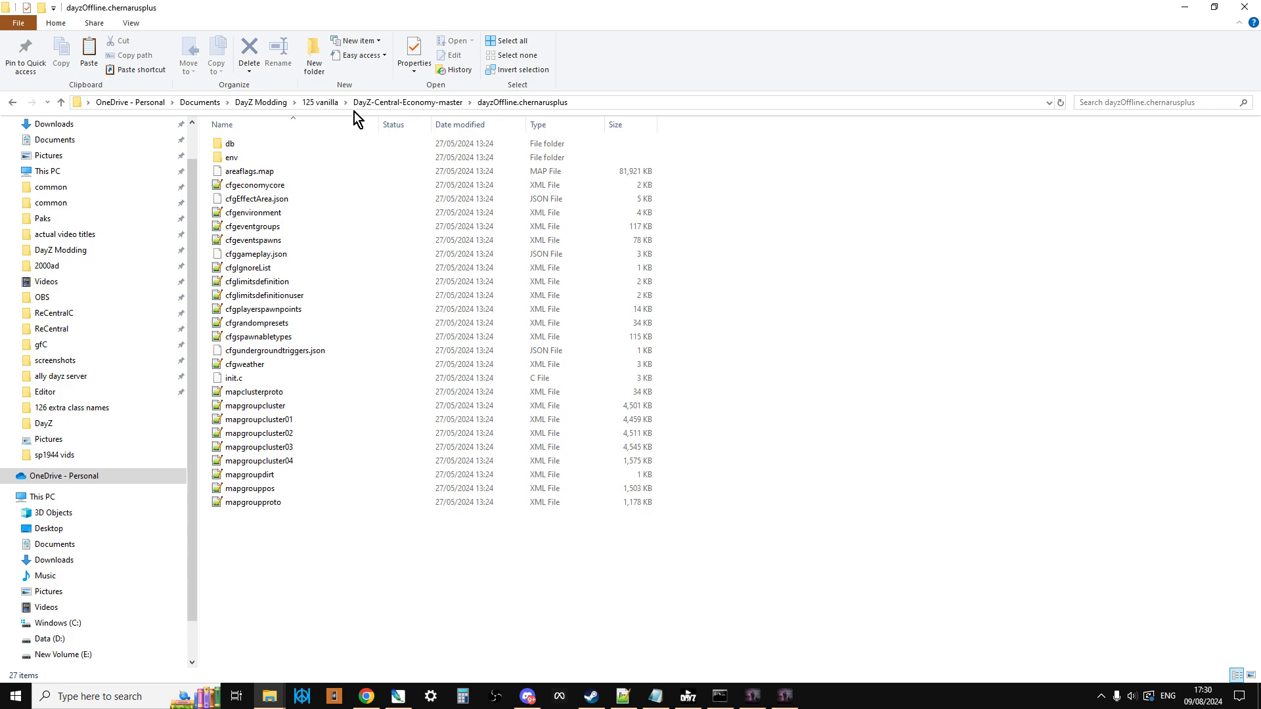
{"action": "double_click", "coordinate": [239, 144]}
{"action": "right_click", "coordinate": [237, 201]}
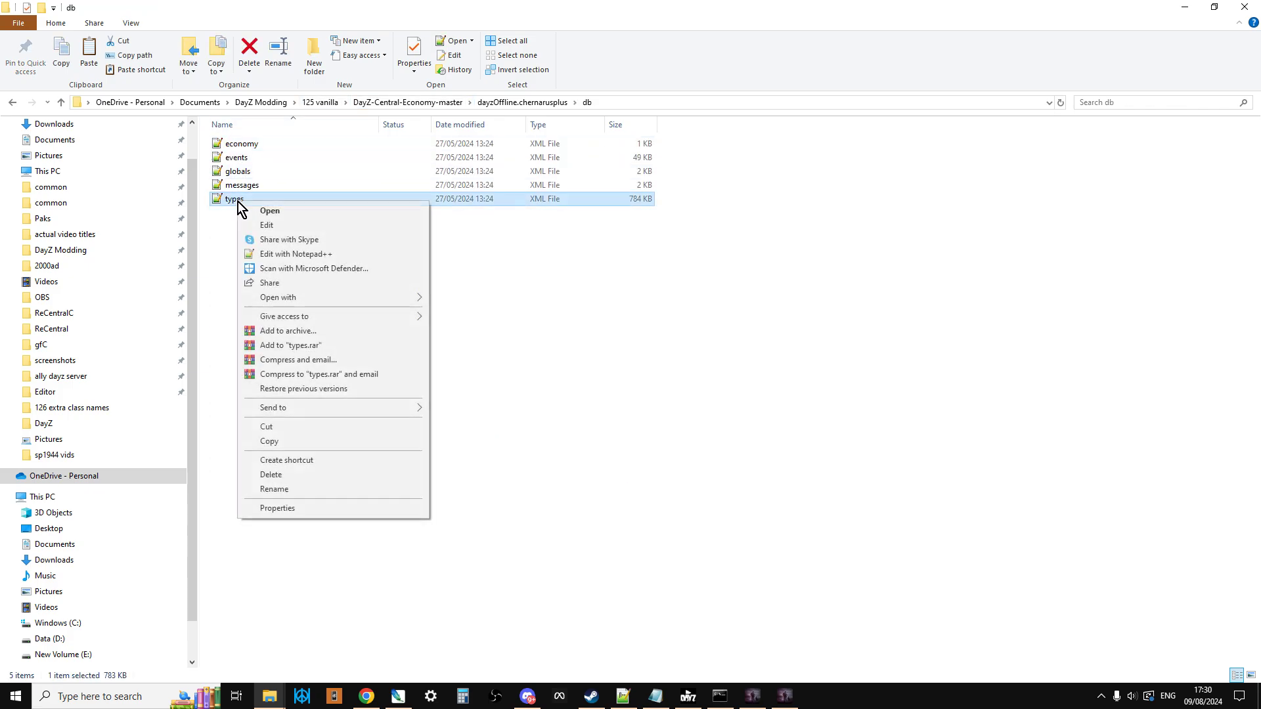
{"action": "left_click", "coordinate": [296, 254]}
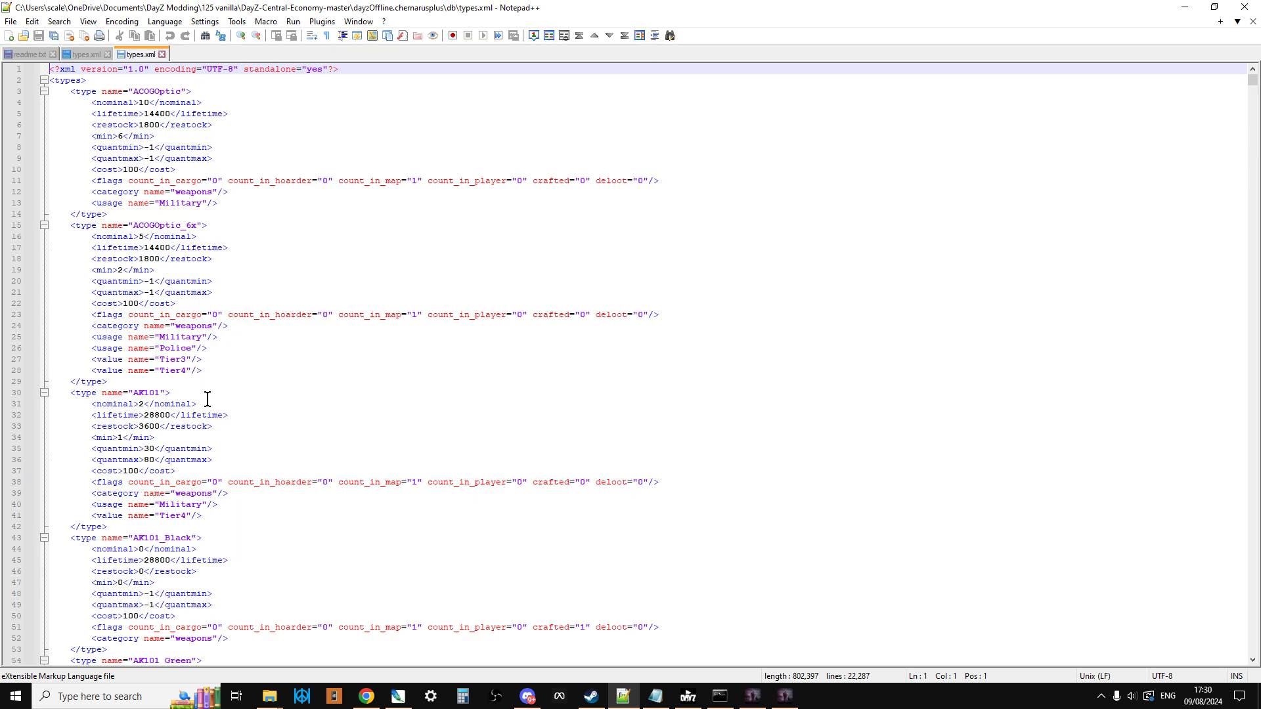
Inspect the AK101_Black entry in the 1.25 vanilla types.xml, highlighting its type block.
{"action": "scroll", "coordinate": [207, 399], "scroll_direction": "down", "scroll_amount": 4}
{"action": "scroll", "coordinate": [213, 409], "scroll_direction": "down", "scroll_amount": 2}
{"action": "left_click_drag", "start_coordinate": [66, 337], "coordinate": [248, 447]}
{"action": "left_click", "coordinate": [238, 373]}
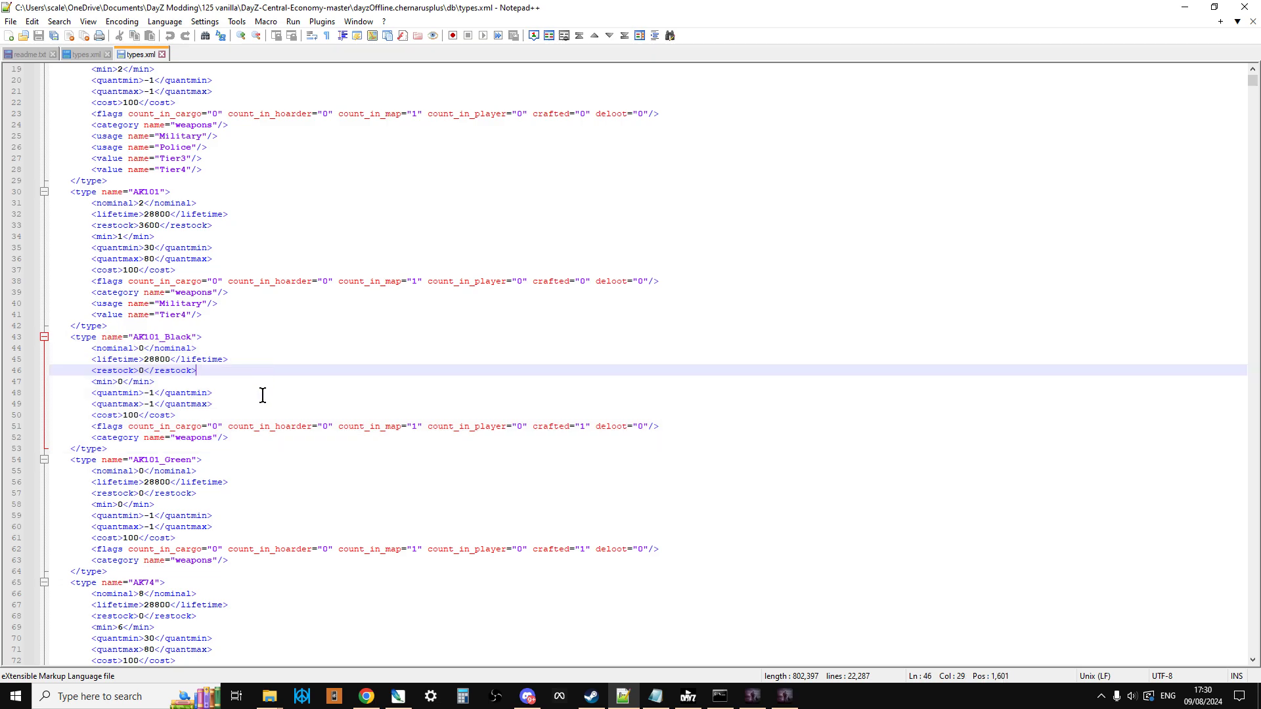
In File Explorer, open types.xml from the DayZ Server Exp dayzOffline.chernarusplus db folder in Notepad++.
{"action": "mouse_move", "coordinate": [267, 706]}
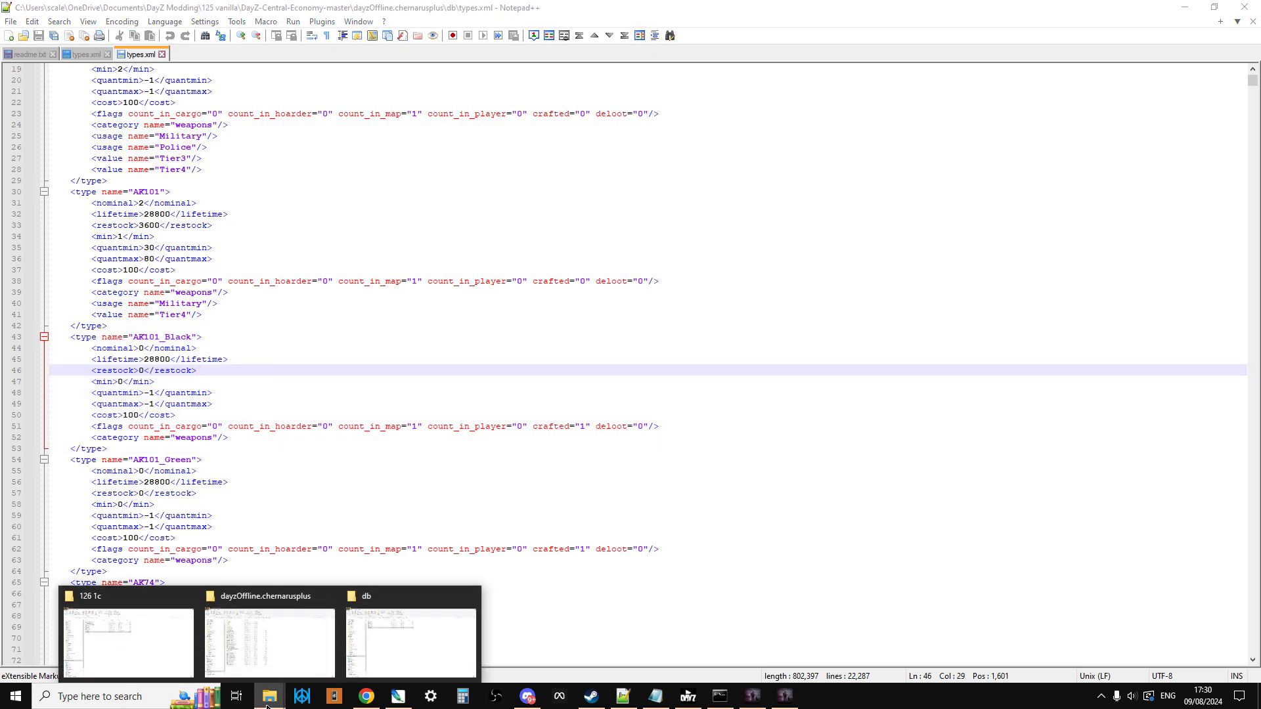
{"action": "left_click", "coordinate": [270, 652]}
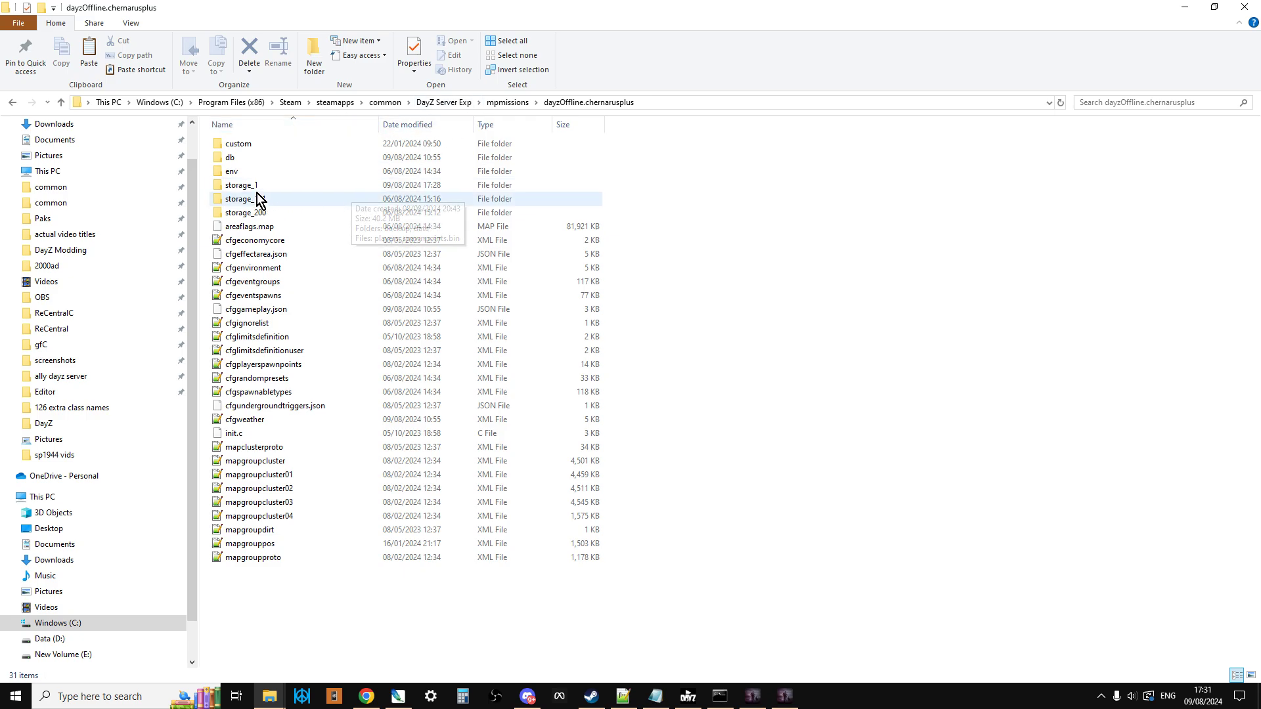
{"action": "double_click", "coordinate": [248, 159]}
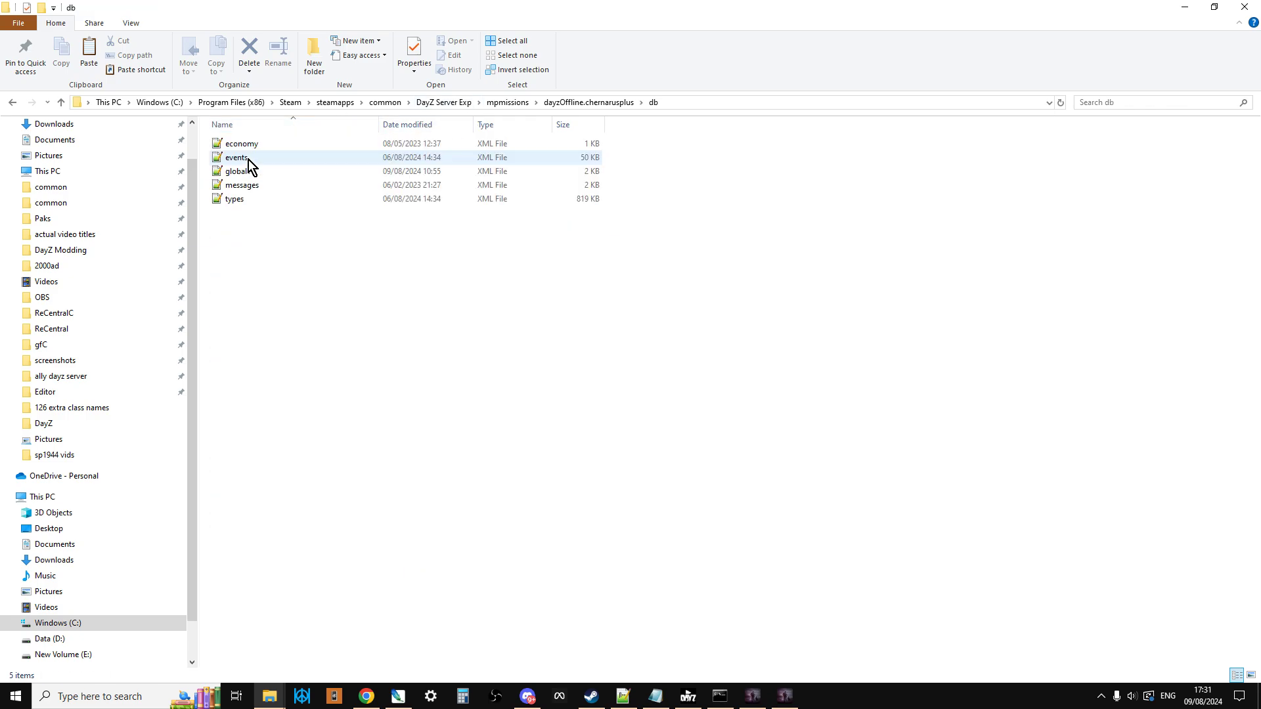
{"action": "left_click", "coordinate": [245, 202]}
{"action": "right_click", "coordinate": [246, 199]}
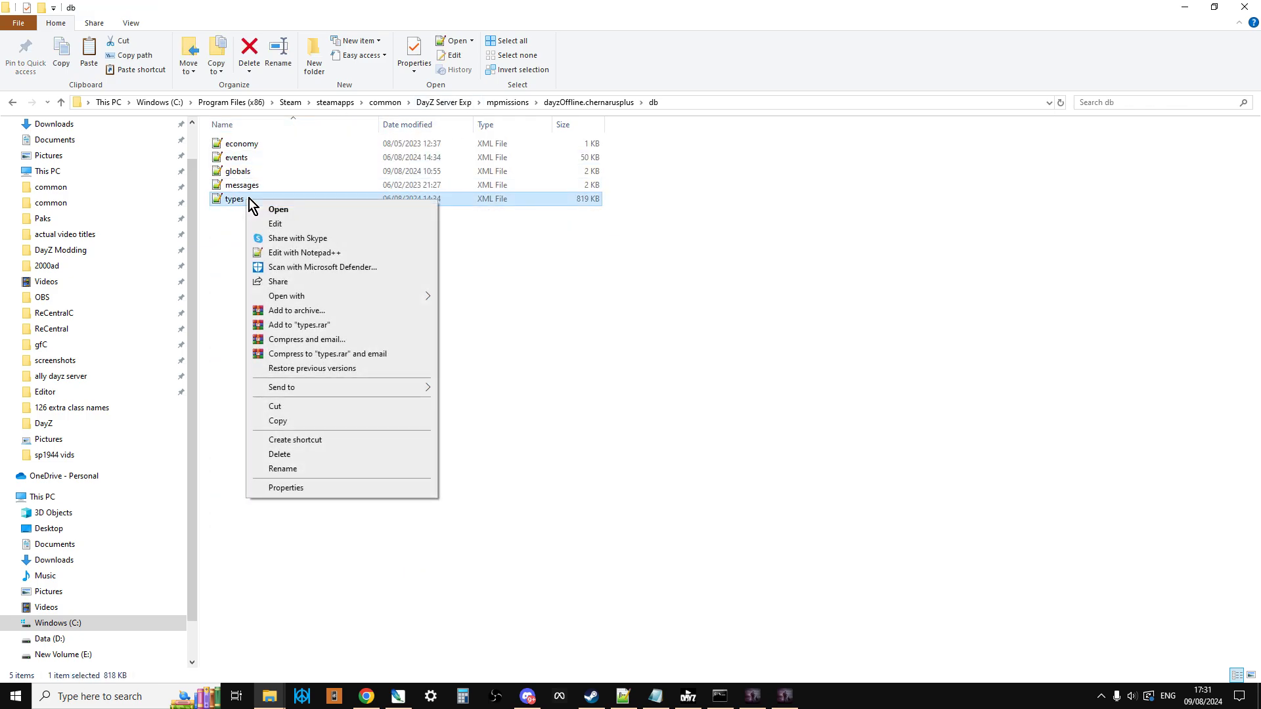
{"action": "left_click", "coordinate": [304, 254]}
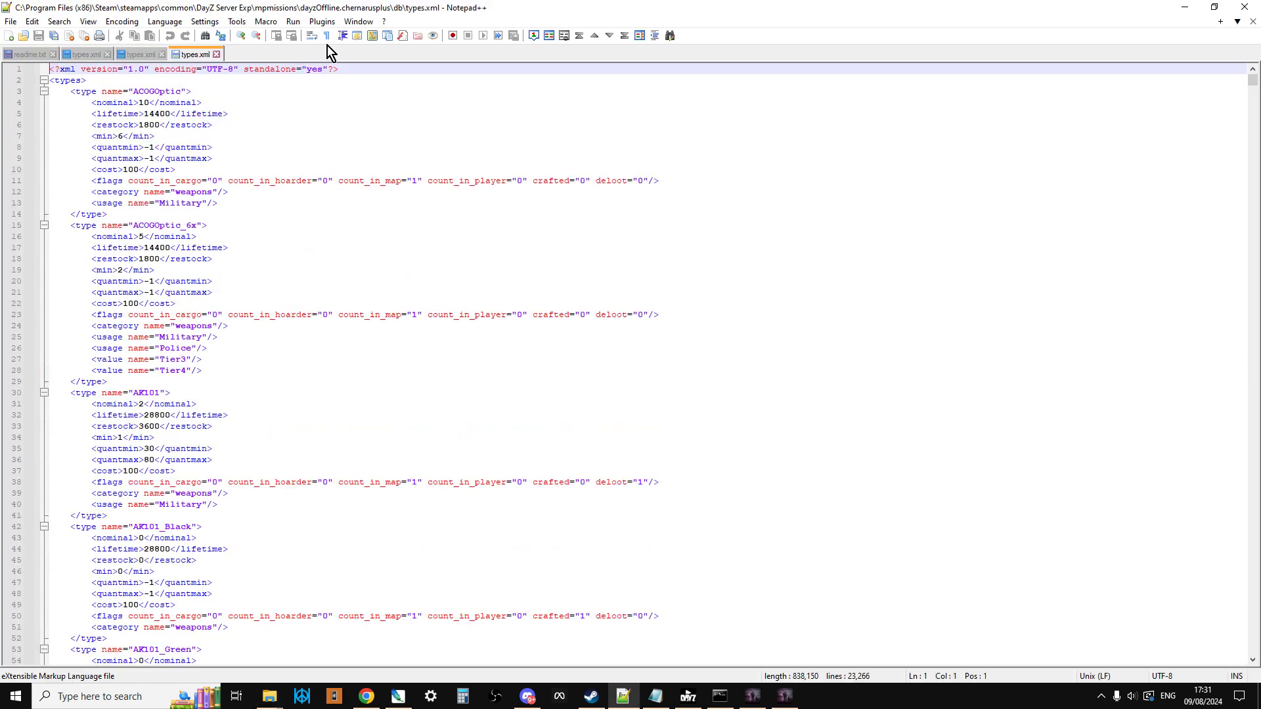
Run the Compare plugin on the 1.26 experimental types.xml against the 1.25 vanilla types.xml.
{"action": "left_click", "coordinate": [324, 24]}
{"action": "mouse_move", "coordinate": [380, 37]}
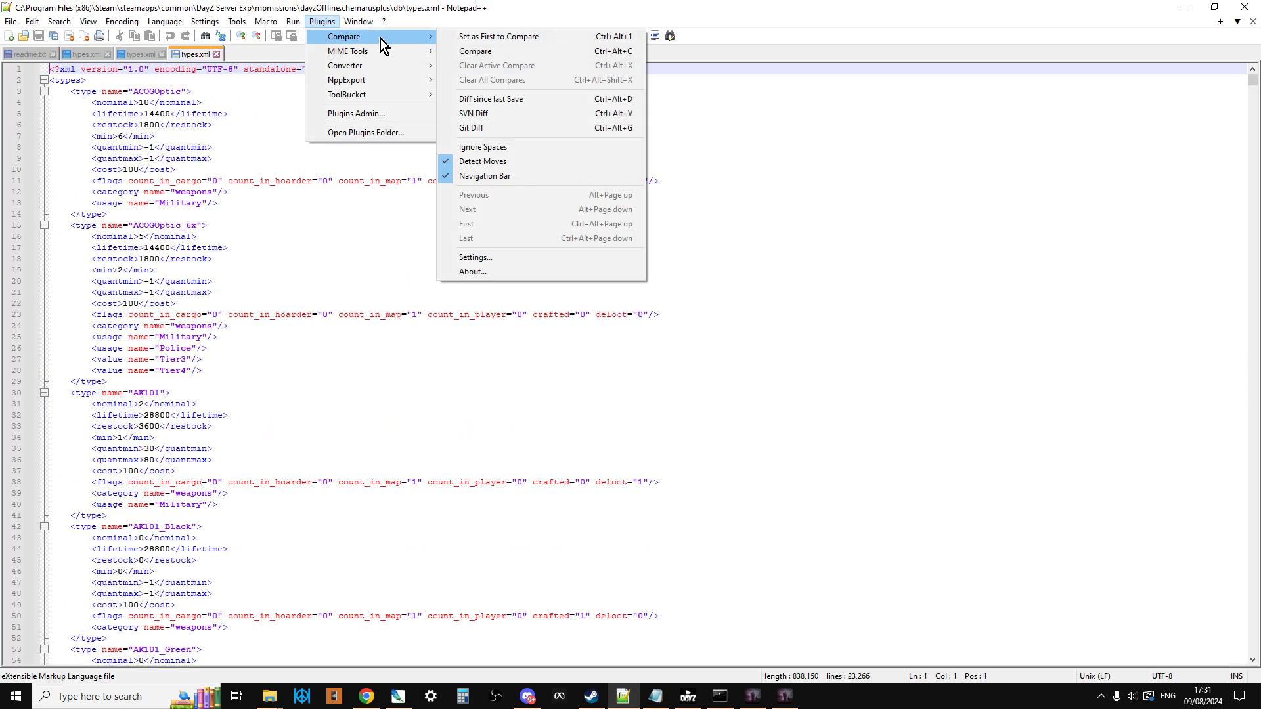
{"action": "left_click", "coordinate": [482, 52]}
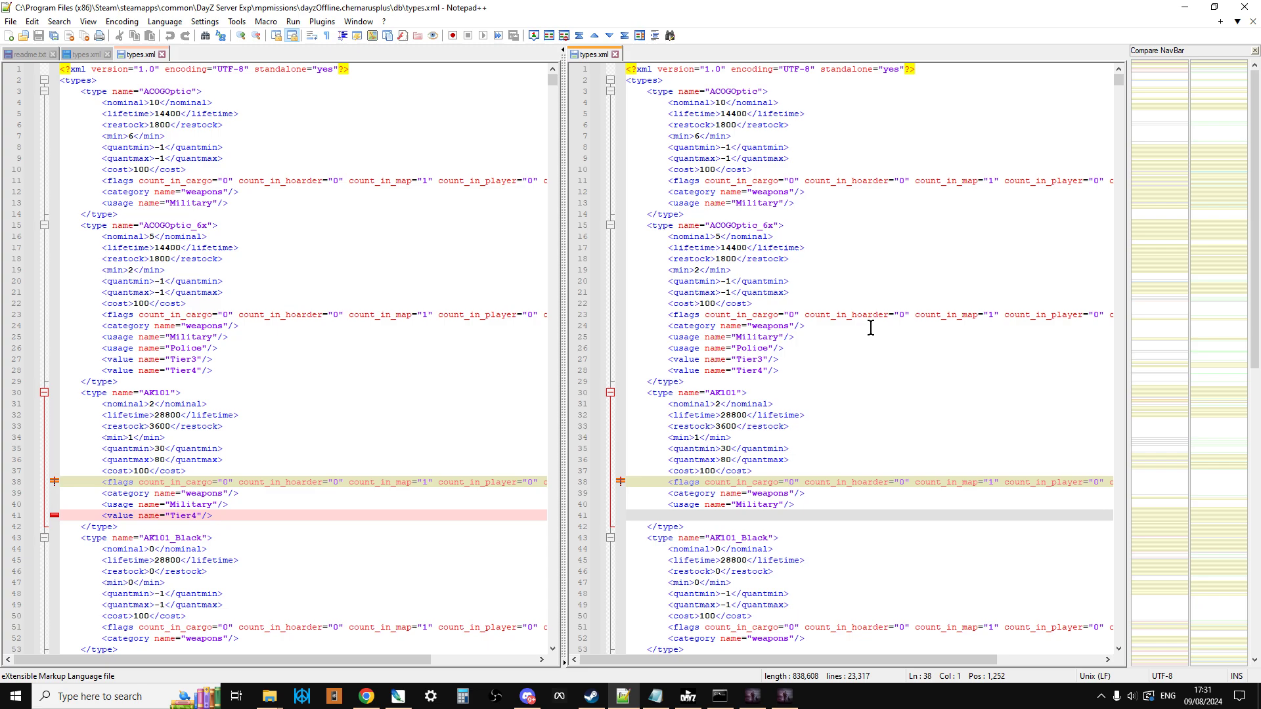
Review the differences between the vanilla and experimental files in the AK101 and AK74 weapon entries.
{"action": "scroll", "coordinate": [870, 332], "scroll_direction": "down", "scroll_amount": 7}
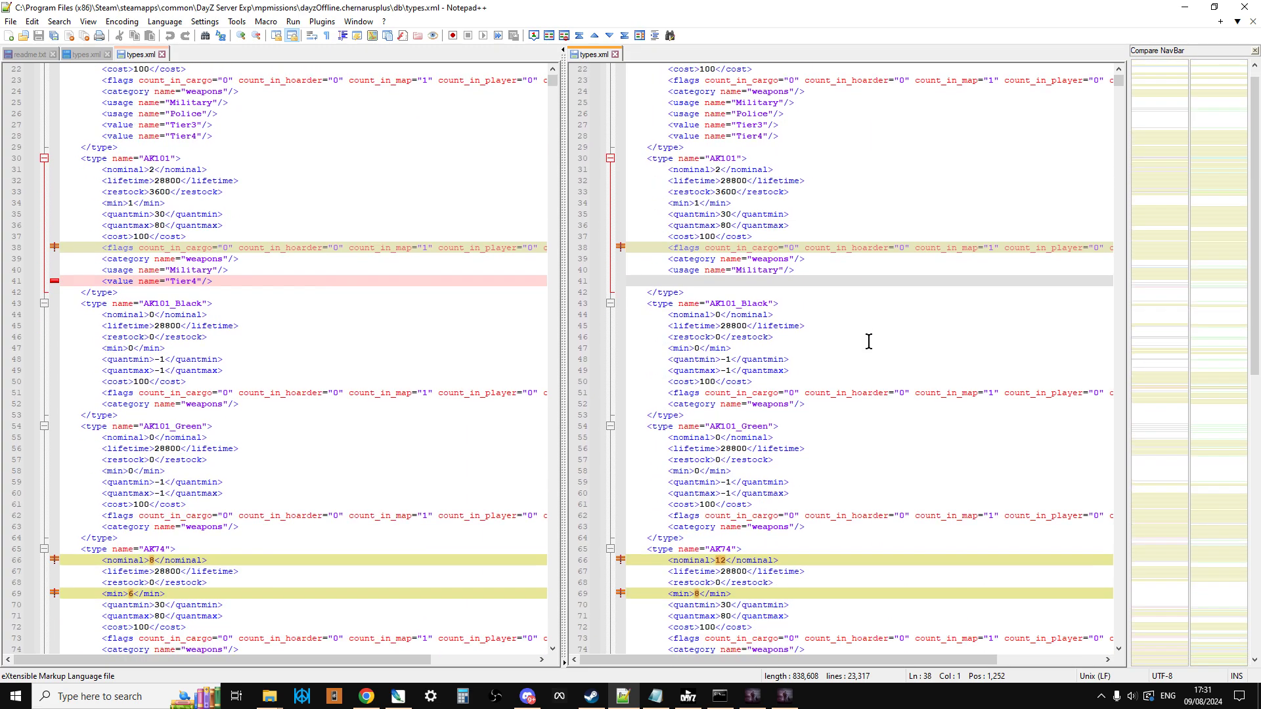
{"action": "scroll", "coordinate": [868, 341], "scroll_direction": "down", "scroll_amount": 3}
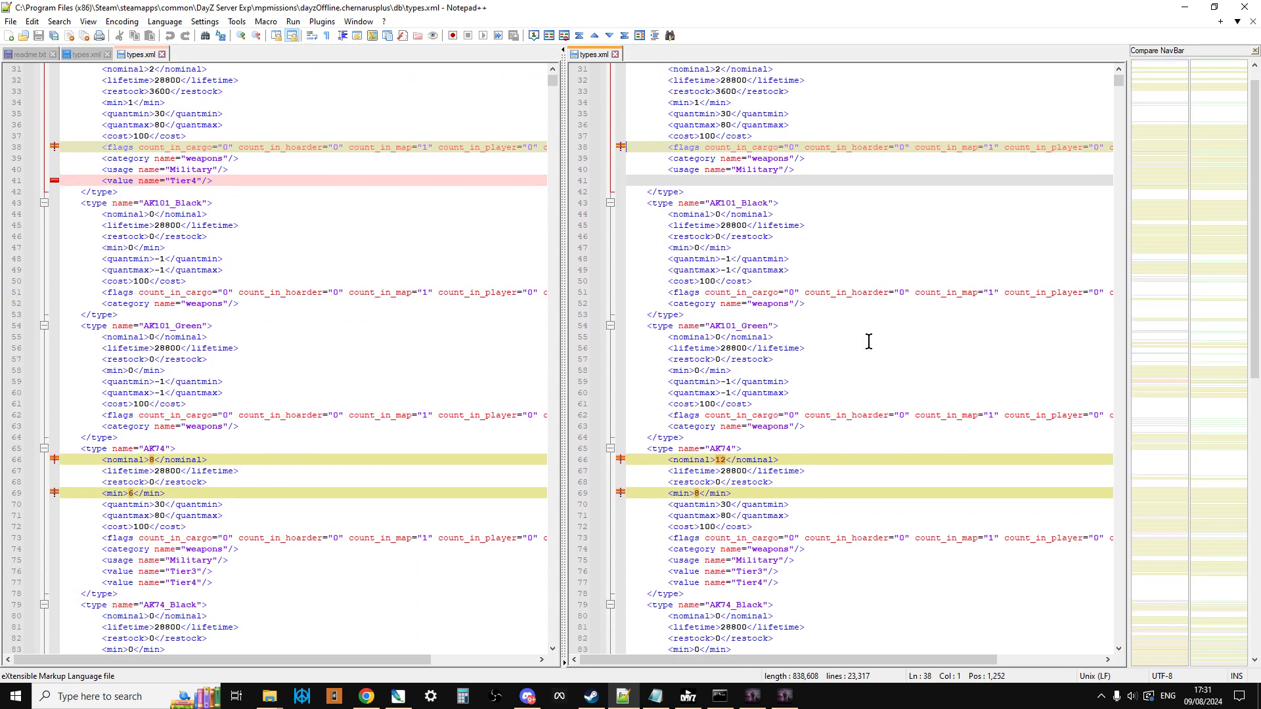
{"action": "scroll", "coordinate": [869, 341], "scroll_direction": "down", "scroll_amount": 5}
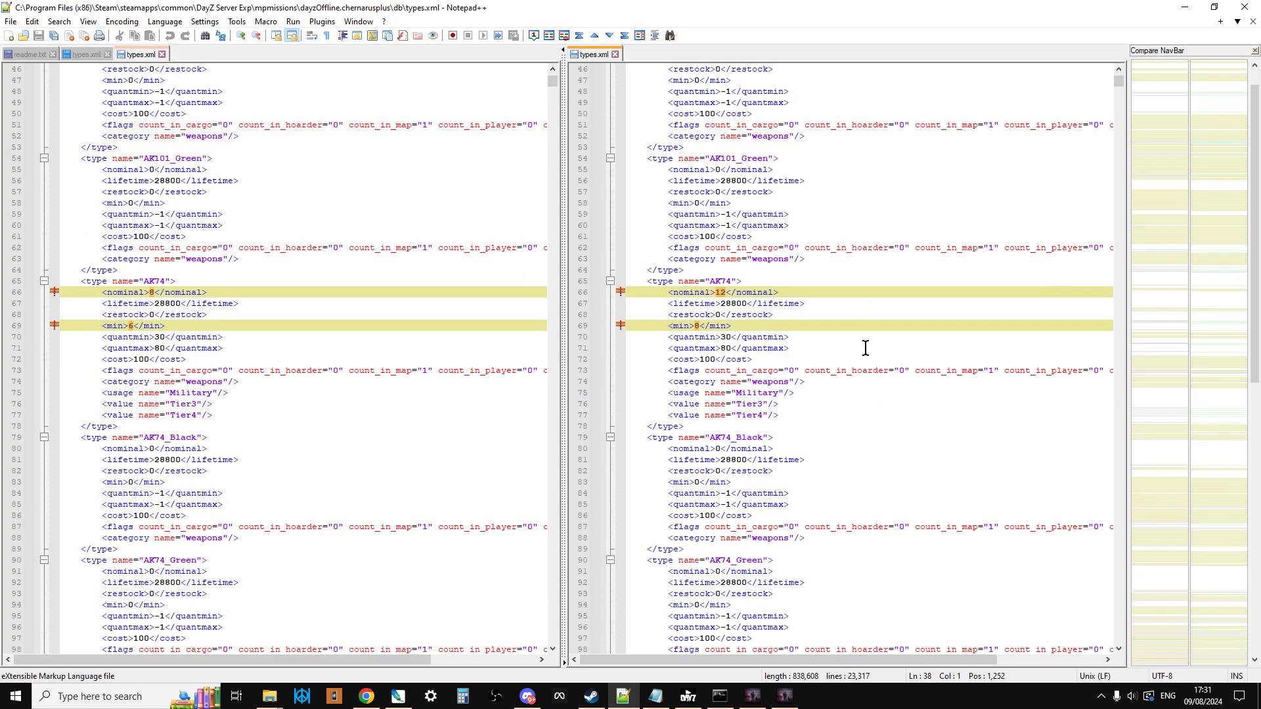
{"action": "scroll", "coordinate": [864, 349], "scroll_direction": "down", "scroll_amount": 3}
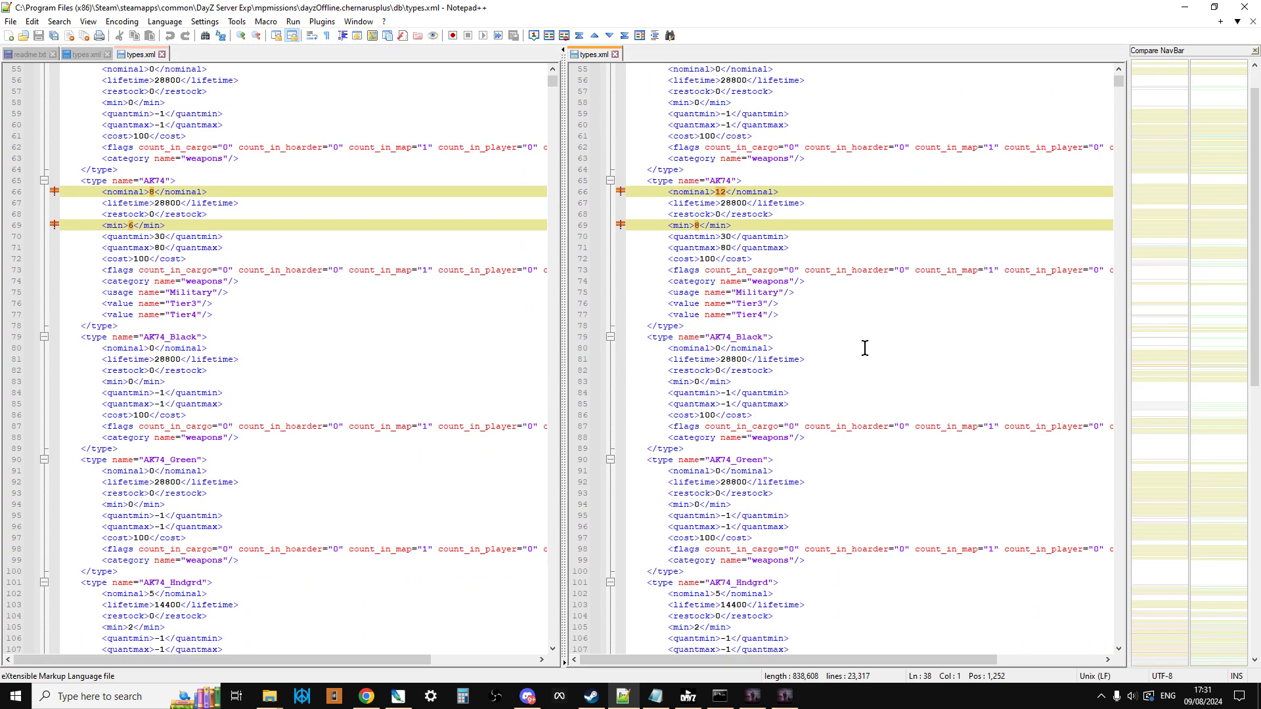
{"action": "scroll", "coordinate": [865, 349], "scroll_direction": "down", "scroll_amount": 4}
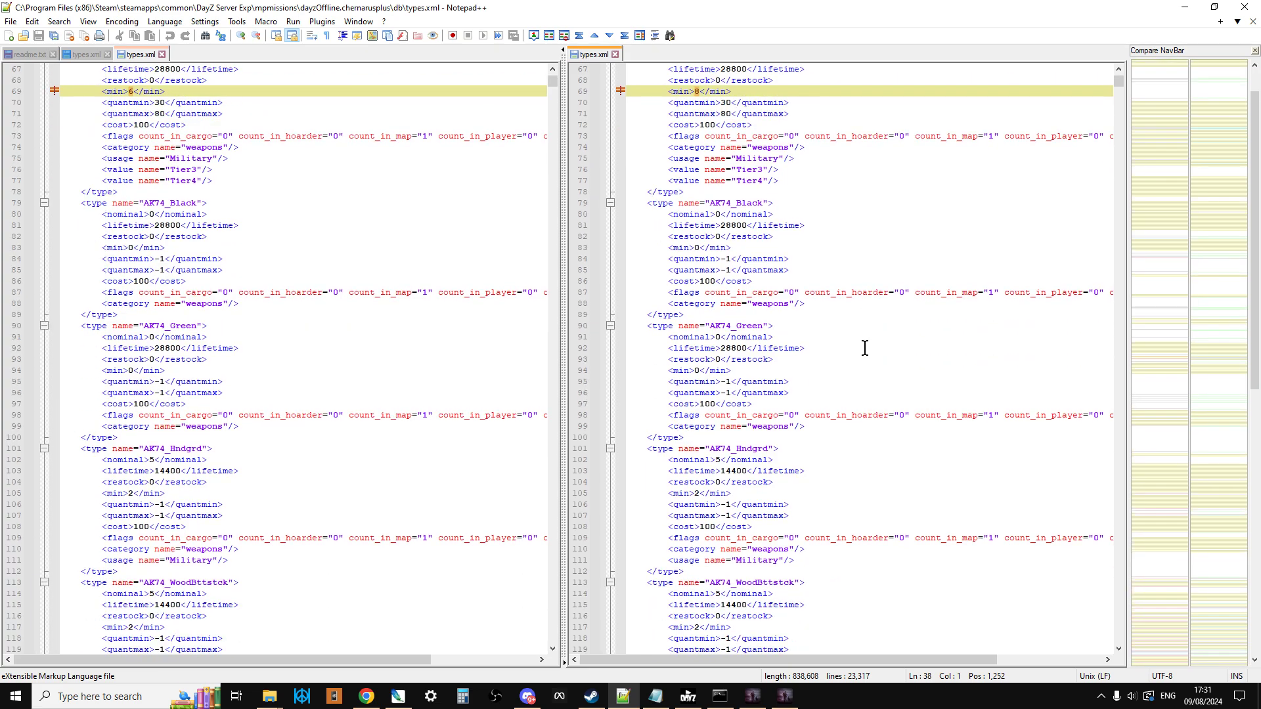
{"action": "scroll", "coordinate": [865, 348], "scroll_direction": "down", "scroll_amount": 5}
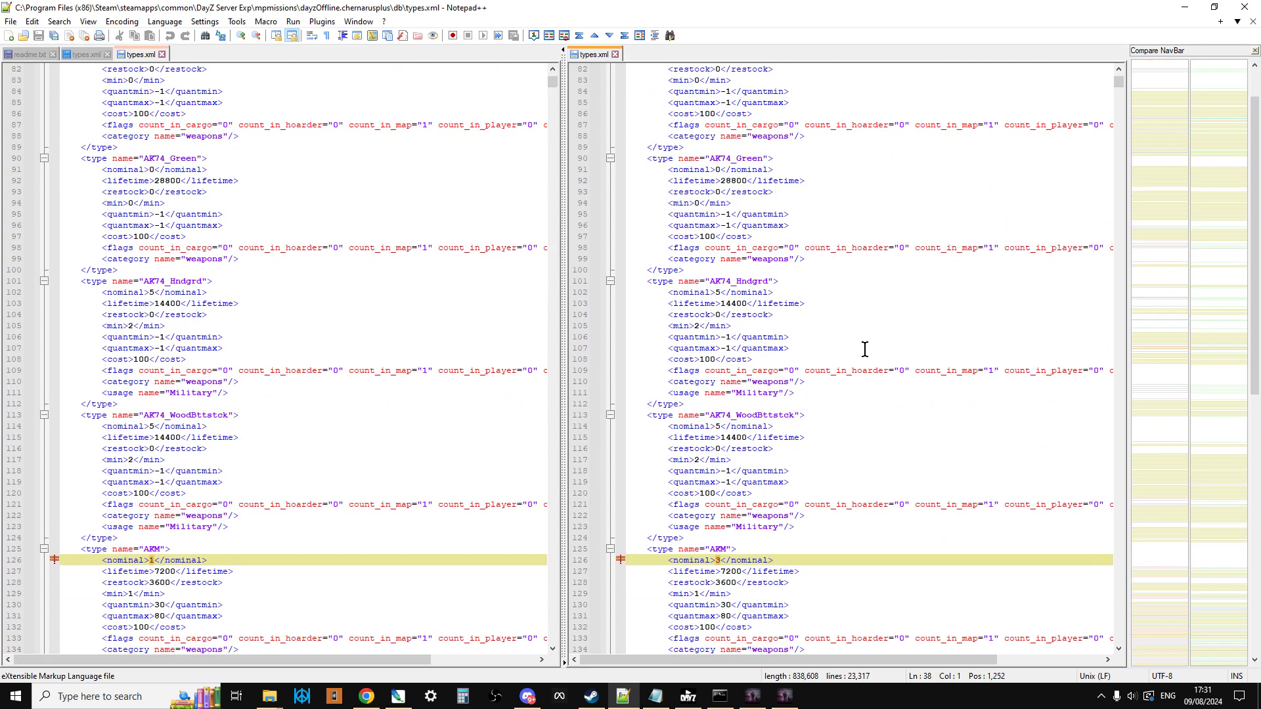
Examine the AKM entry's differing nominal value and its usage and tier lines in the comparison.
{"action": "scroll", "coordinate": [865, 349], "scroll_direction": "down", "scroll_amount": 3}
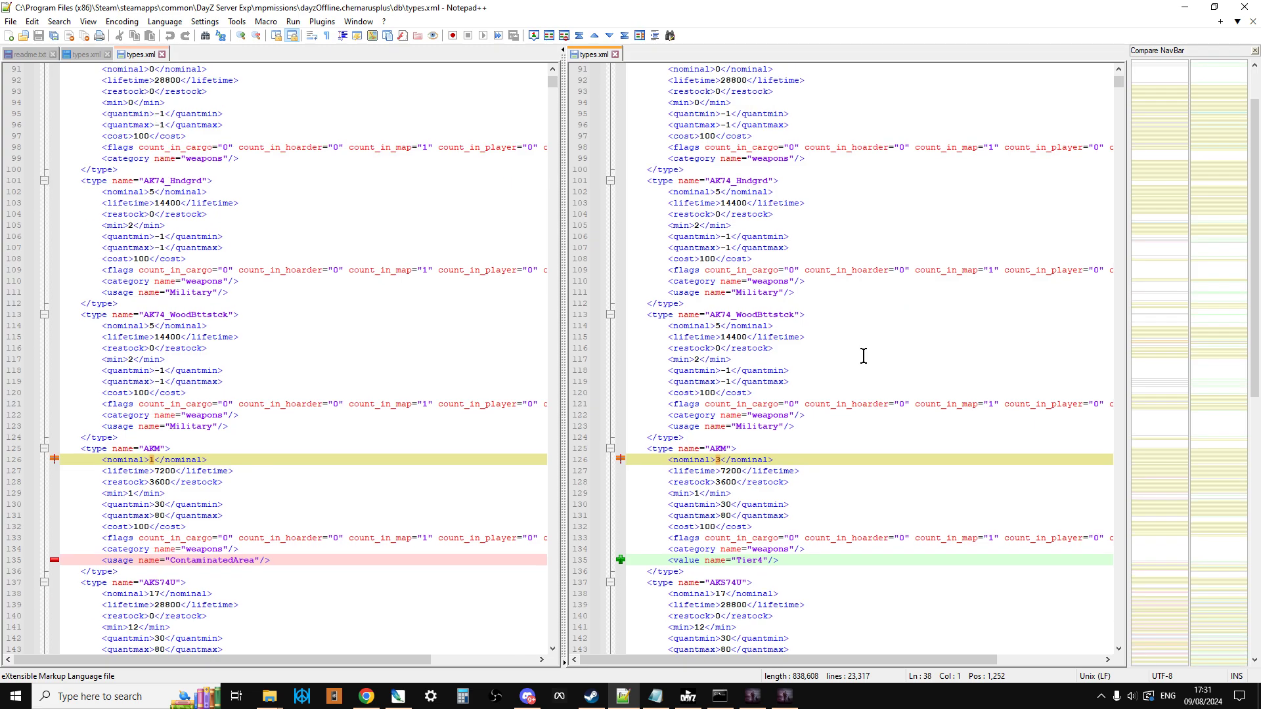
{"action": "scroll", "coordinate": [863, 356], "scroll_direction": "down", "scroll_amount": 2}
{"action": "scroll", "coordinate": [864, 356], "scroll_direction": "down", "scroll_amount": 4}
{"action": "scroll", "coordinate": [864, 353], "scroll_direction": "up", "scroll_amount": 3}
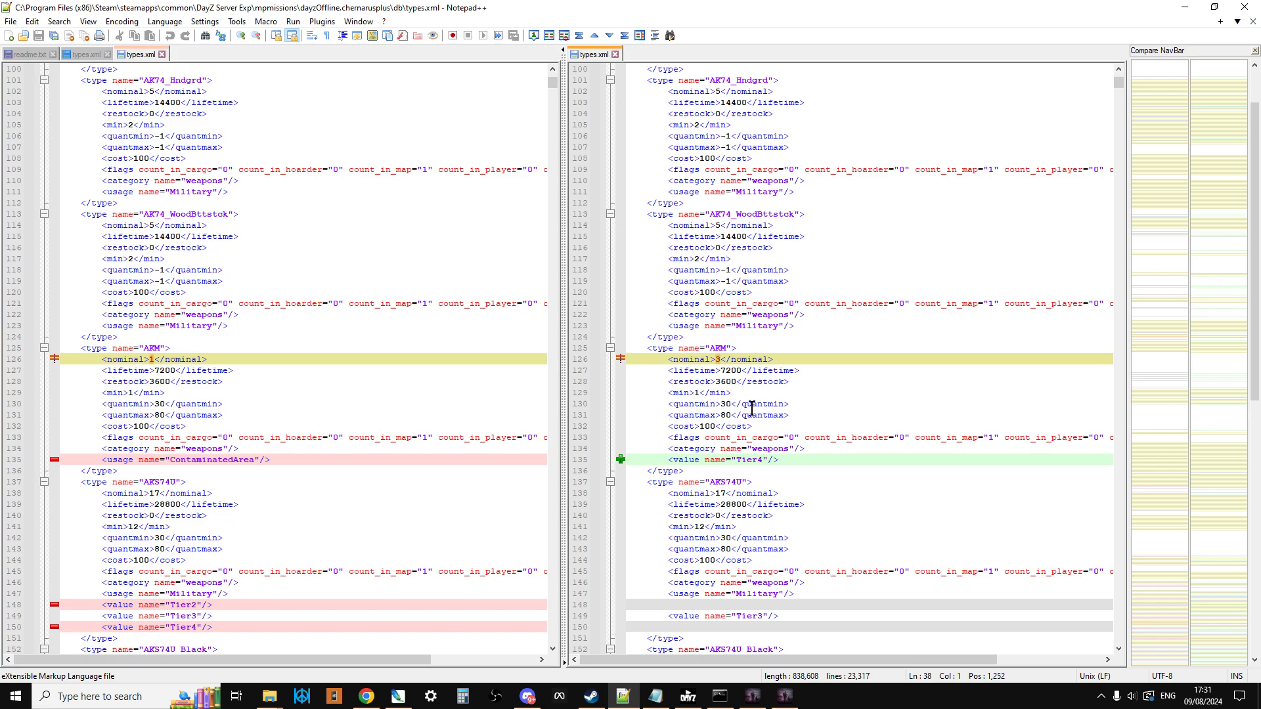
{"action": "left_click", "coordinate": [763, 382]}
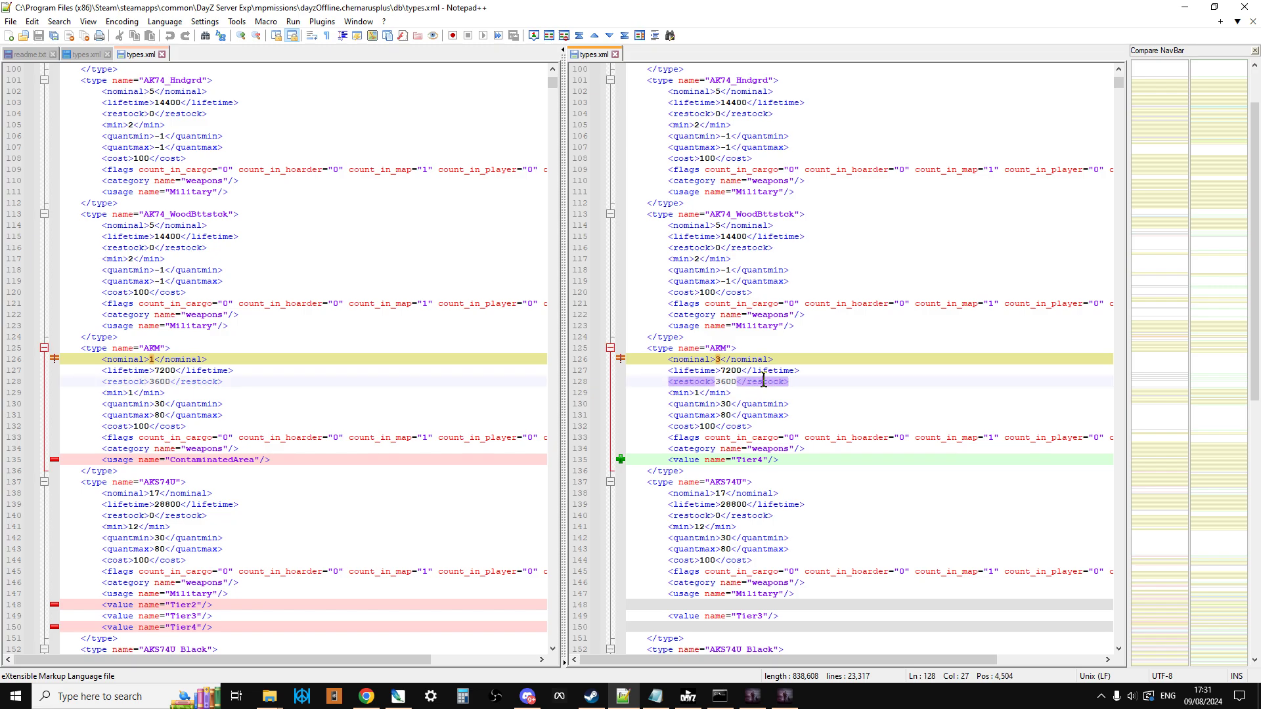
{"action": "left_click", "coordinate": [737, 360]}
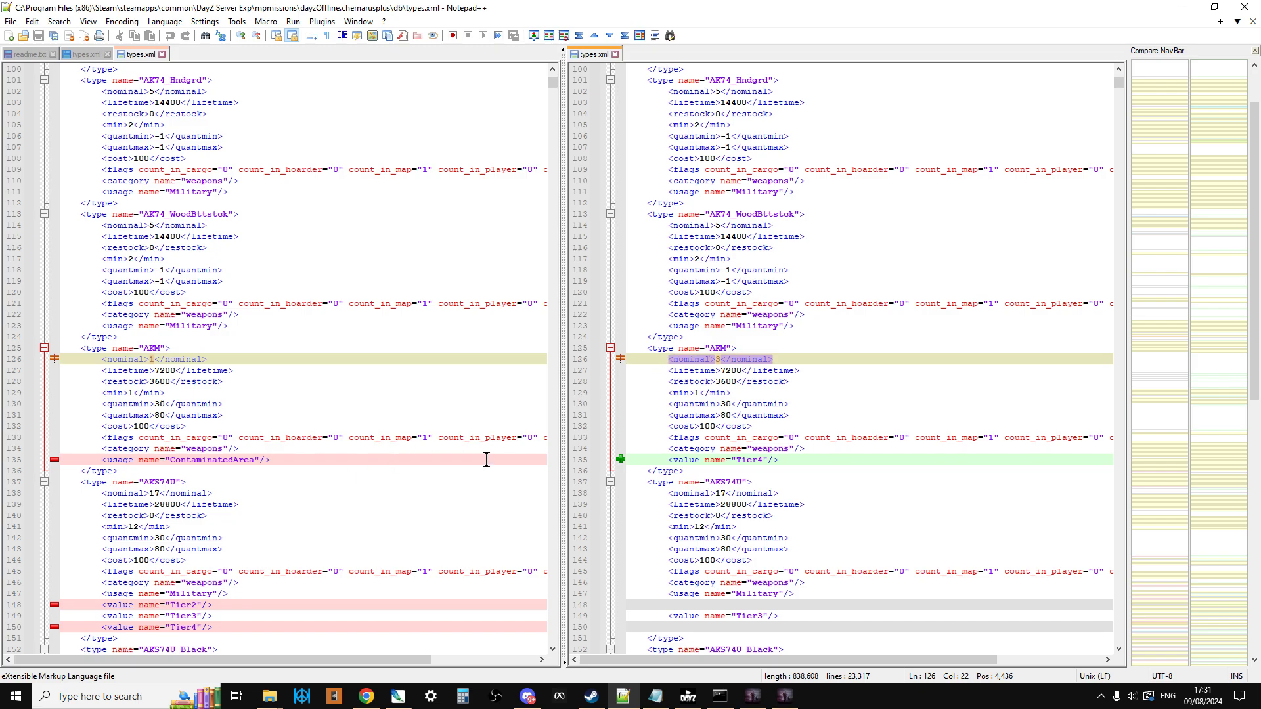
{"action": "left_click", "coordinate": [792, 458]}
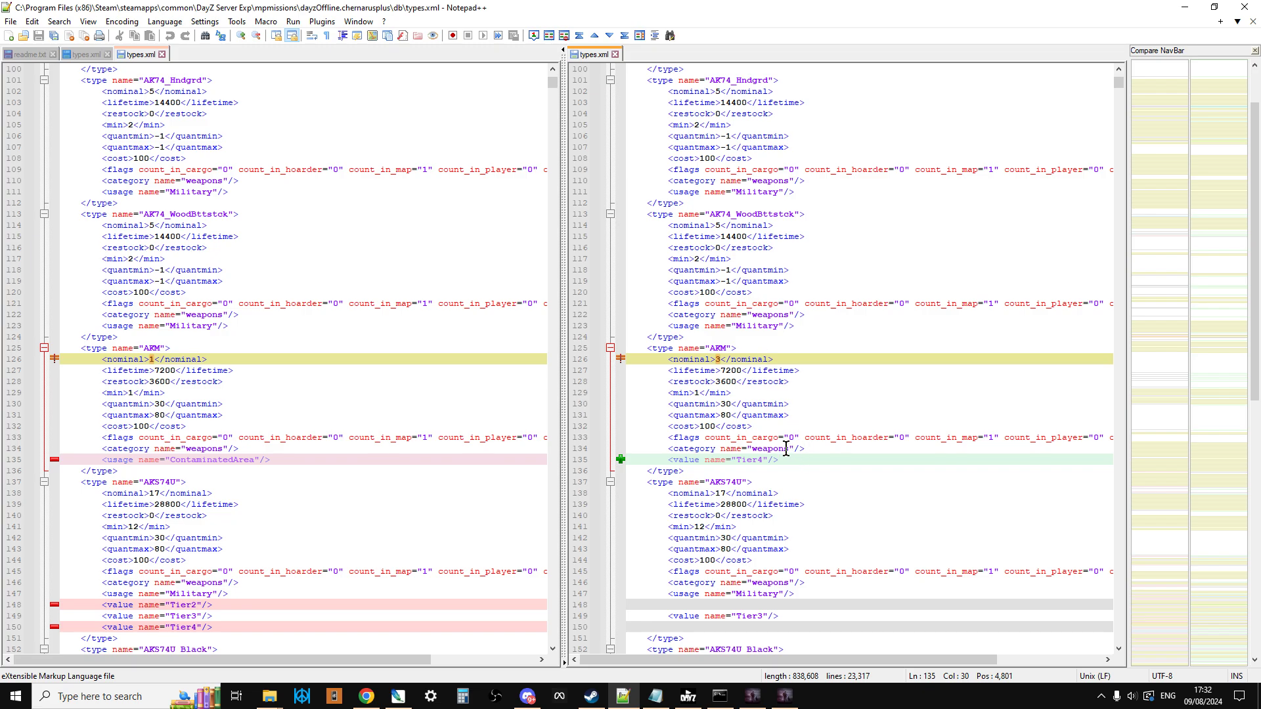
Check the AKM entry in the custom 126 1c types.xml.
{"action": "left_click", "coordinate": [80, 55]}
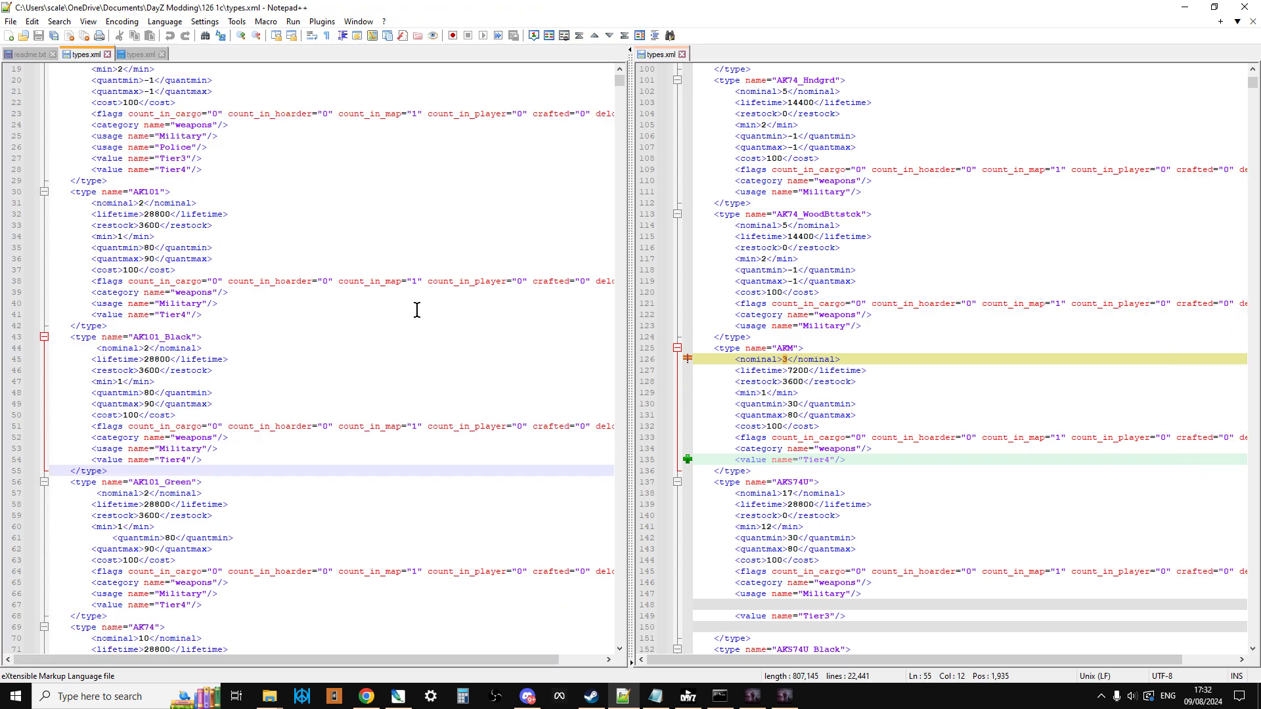
{"action": "scroll", "coordinate": [416, 309], "scroll_direction": "down", "scroll_amount": 18}
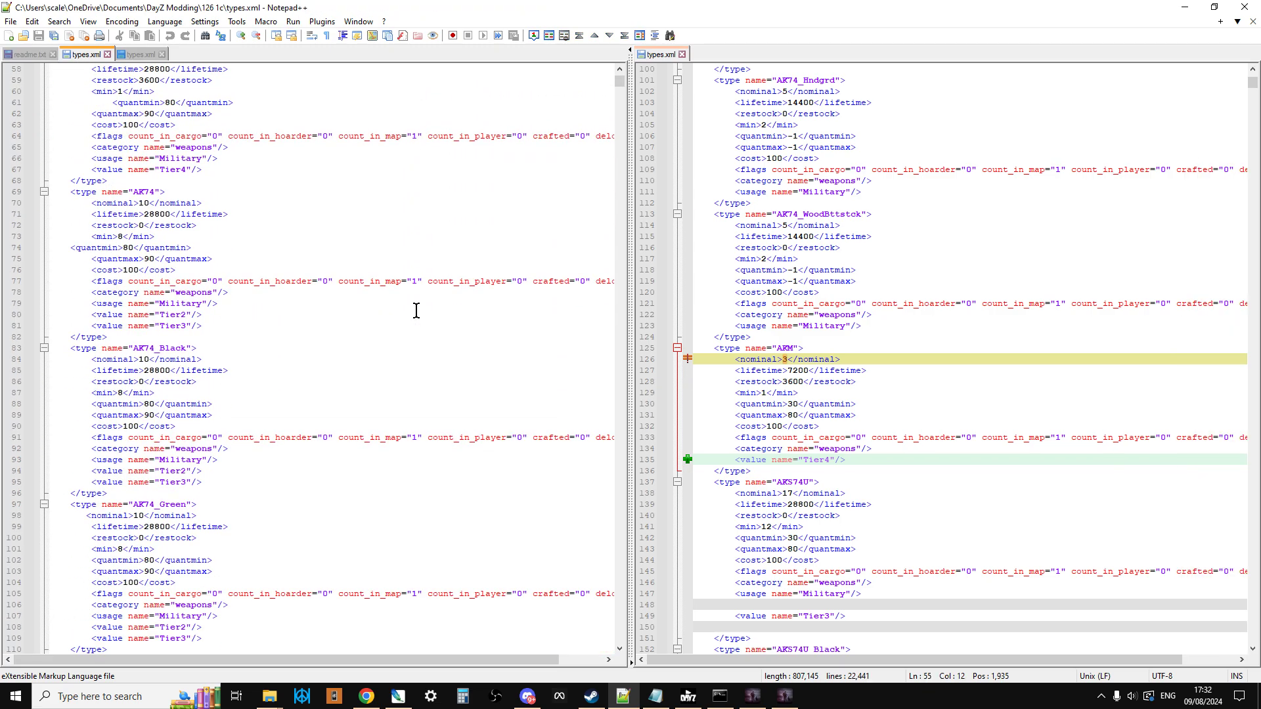
{"action": "scroll", "coordinate": [415, 312], "scroll_direction": "down", "scroll_amount": 11}
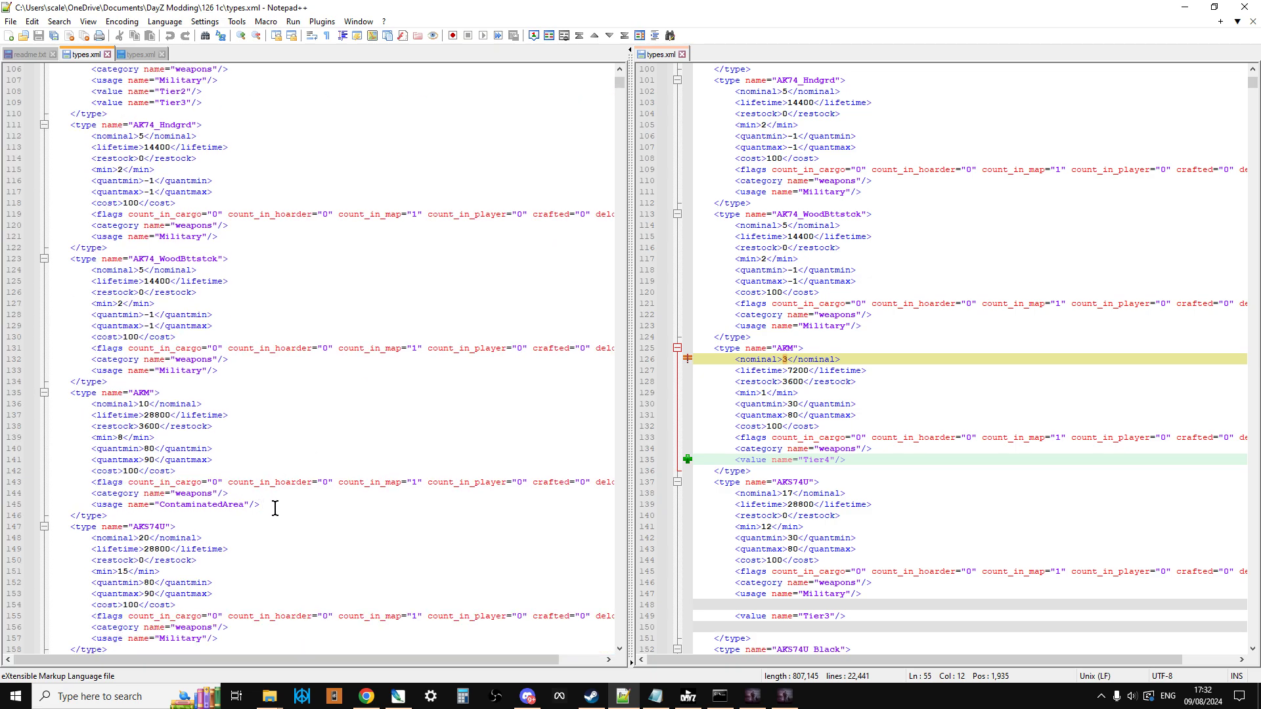
Return to the 1.25 vanilla comparison and review the differences from AKS74U through the AK buttstock entries.
{"action": "left_click", "coordinate": [136, 54]}
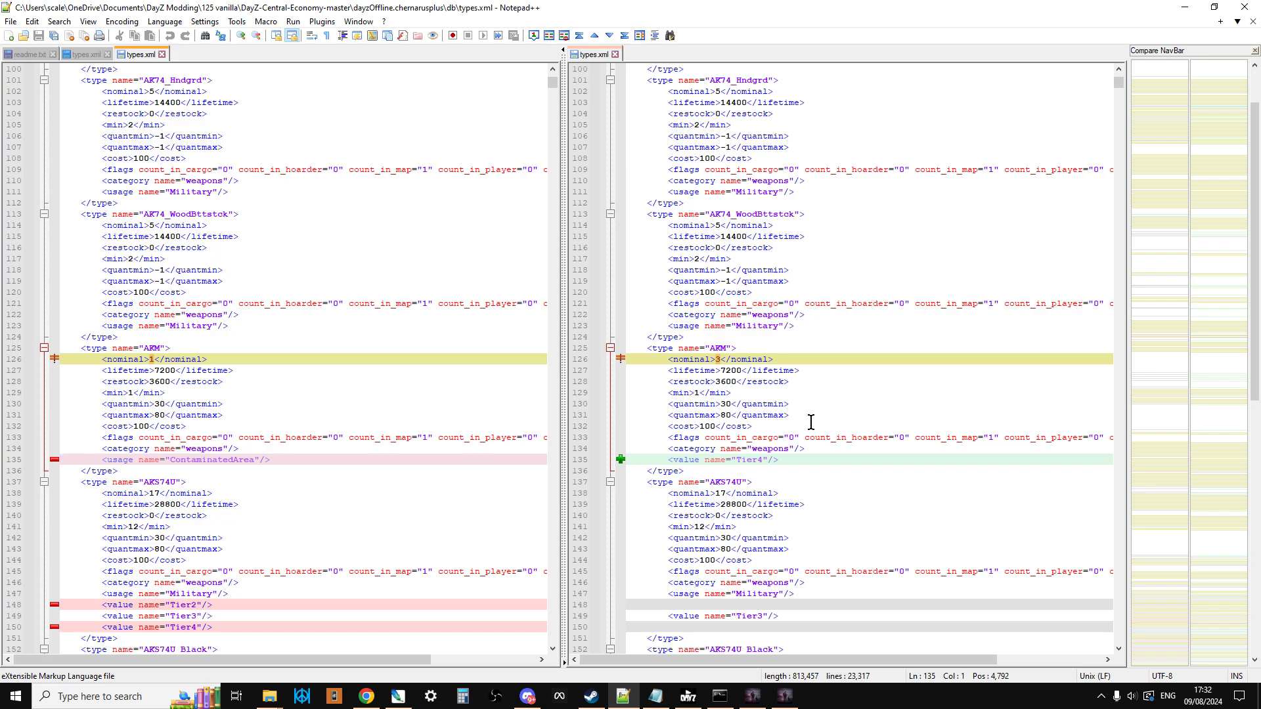
{"action": "scroll", "coordinate": [832, 438], "scroll_direction": "down", "scroll_amount": 11}
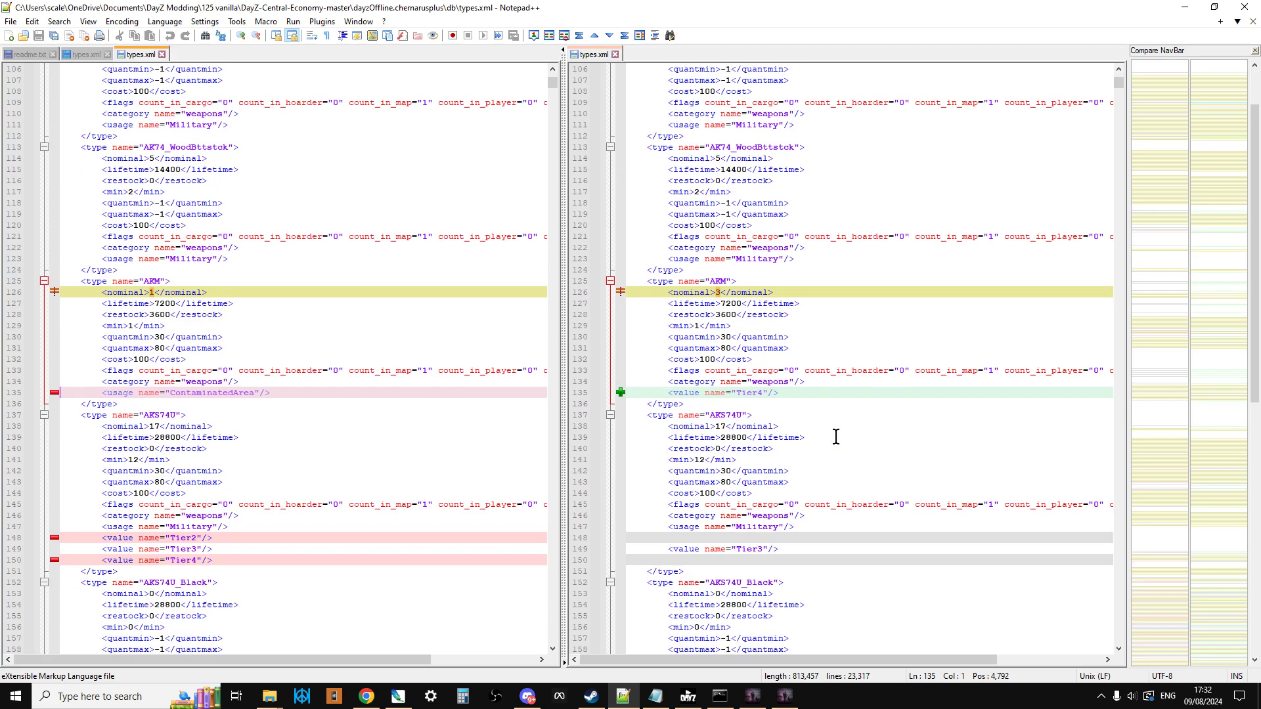
{"action": "scroll", "coordinate": [834, 442], "scroll_direction": "down", "scroll_amount": 17}
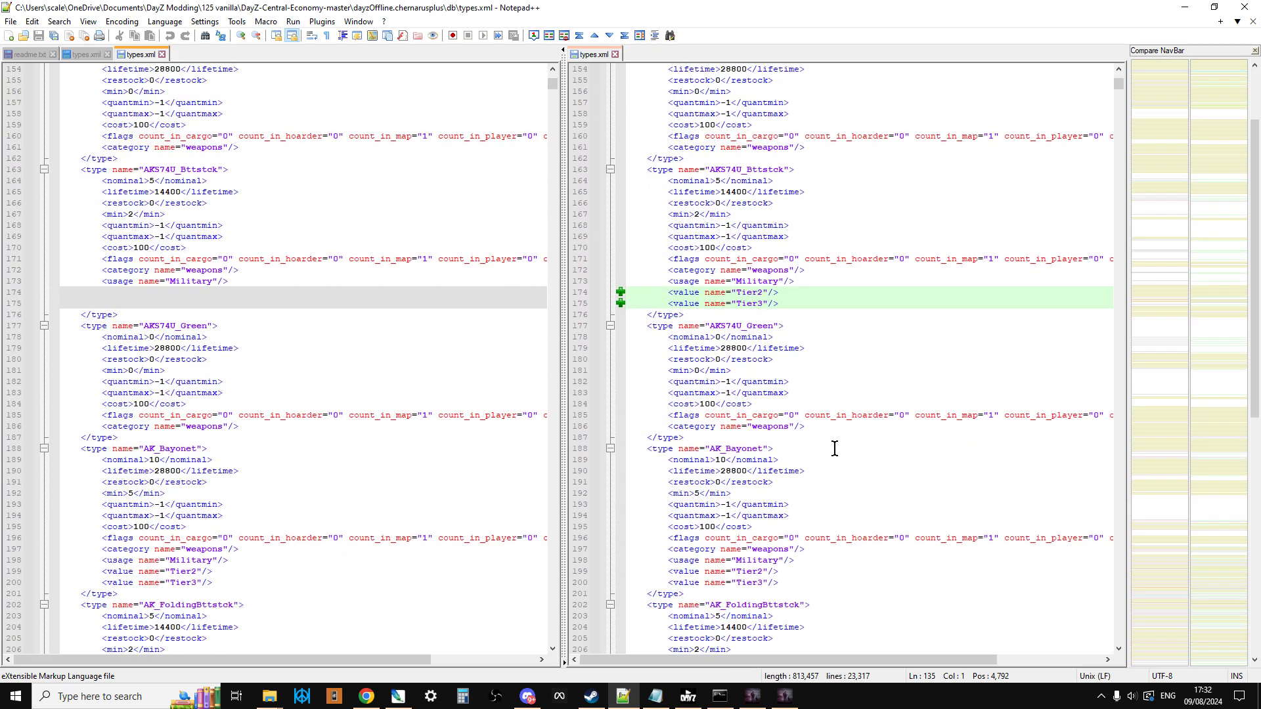
{"action": "scroll", "coordinate": [833, 442], "scroll_direction": "up", "scroll_amount": 1}
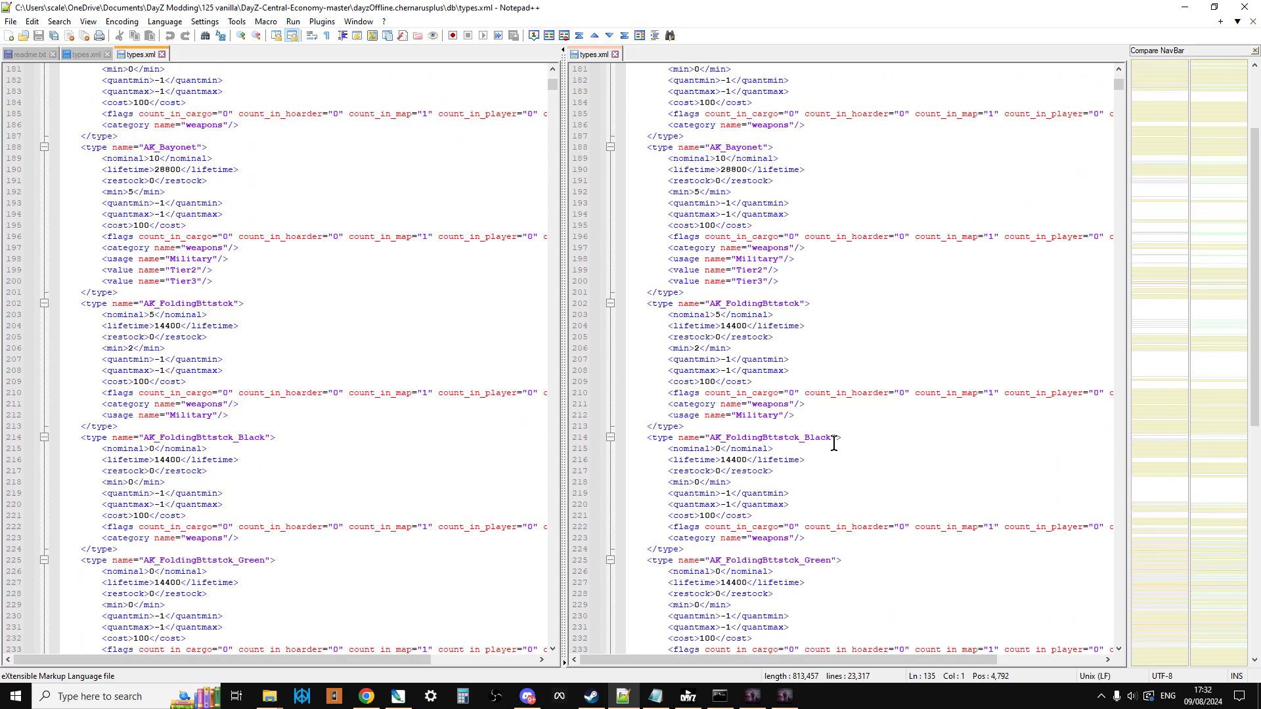
{"action": "scroll", "coordinate": [835, 442], "scroll_direction": "down", "scroll_amount": 3}
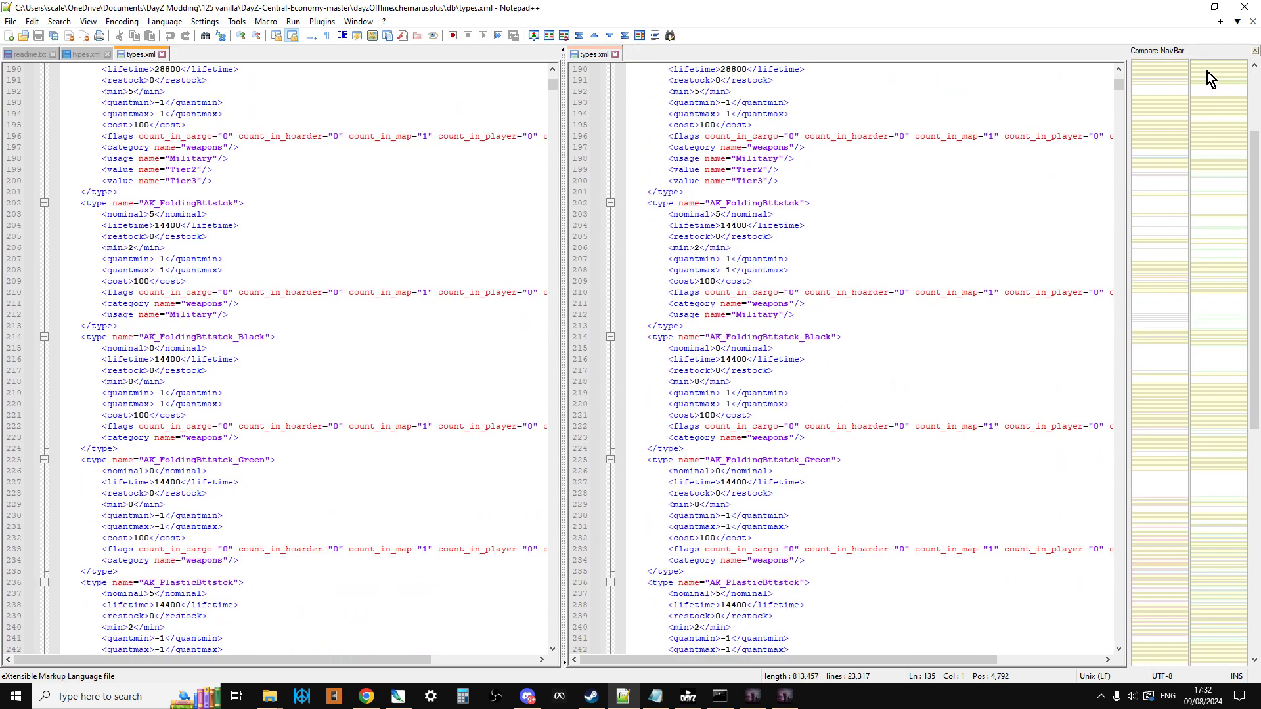
{"action": "scroll", "coordinate": [909, 368], "scroll_direction": "down", "scroll_amount": 20}
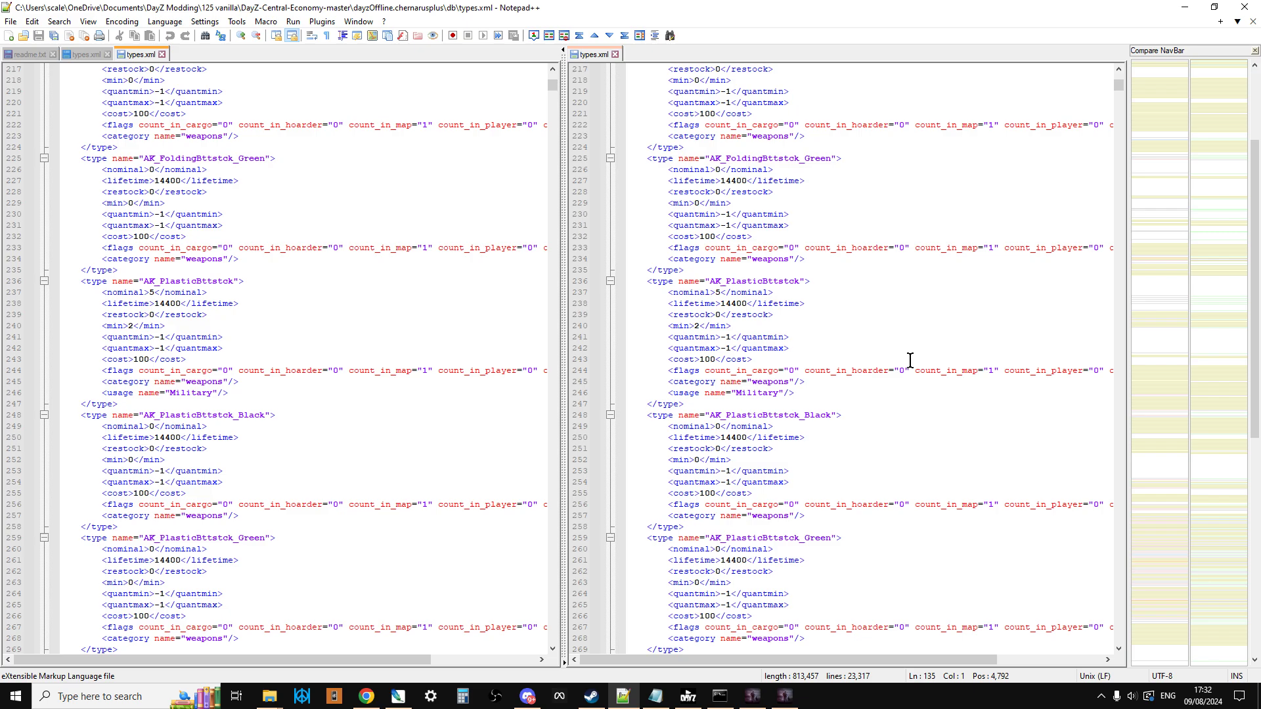
Review the vanilla and experimental differences from the AK handguards onward, examining the nominal and min values of ASVAL and AmmoBox_357_20Rnd.
{"action": "scroll", "coordinate": [910, 383], "scroll_direction": "down", "scroll_amount": 20}
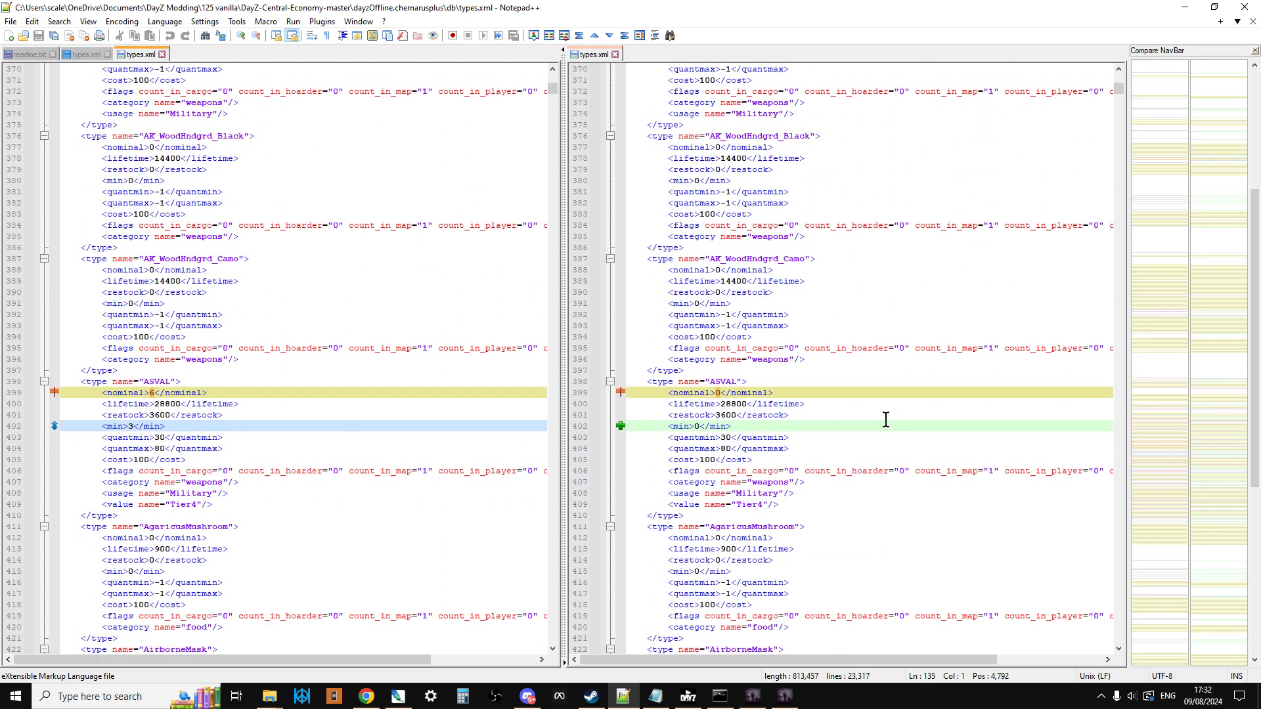
{"action": "scroll", "coordinate": [861, 408], "scroll_direction": "down", "scroll_amount": 1}
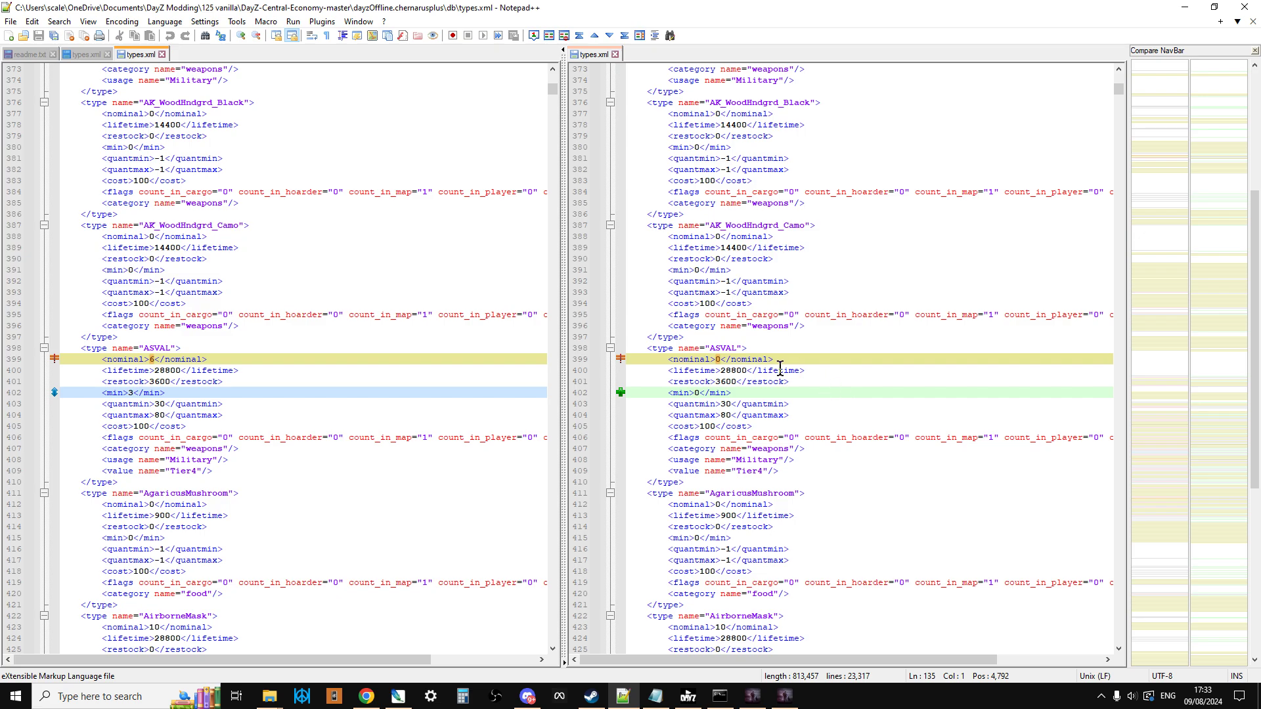
{"action": "mouse_move", "coordinate": [829, 665]}
{"action": "left_mouse_down"}
{"action": "mouse_move", "coordinate": [956, 659]}
{"action": "mouse_move", "coordinate": [806, 660]}
{"action": "mouse_move", "coordinate": [939, 651]}
{"action": "mouse_move", "coordinate": [826, 656]}
{"action": "left_mouse_up"}
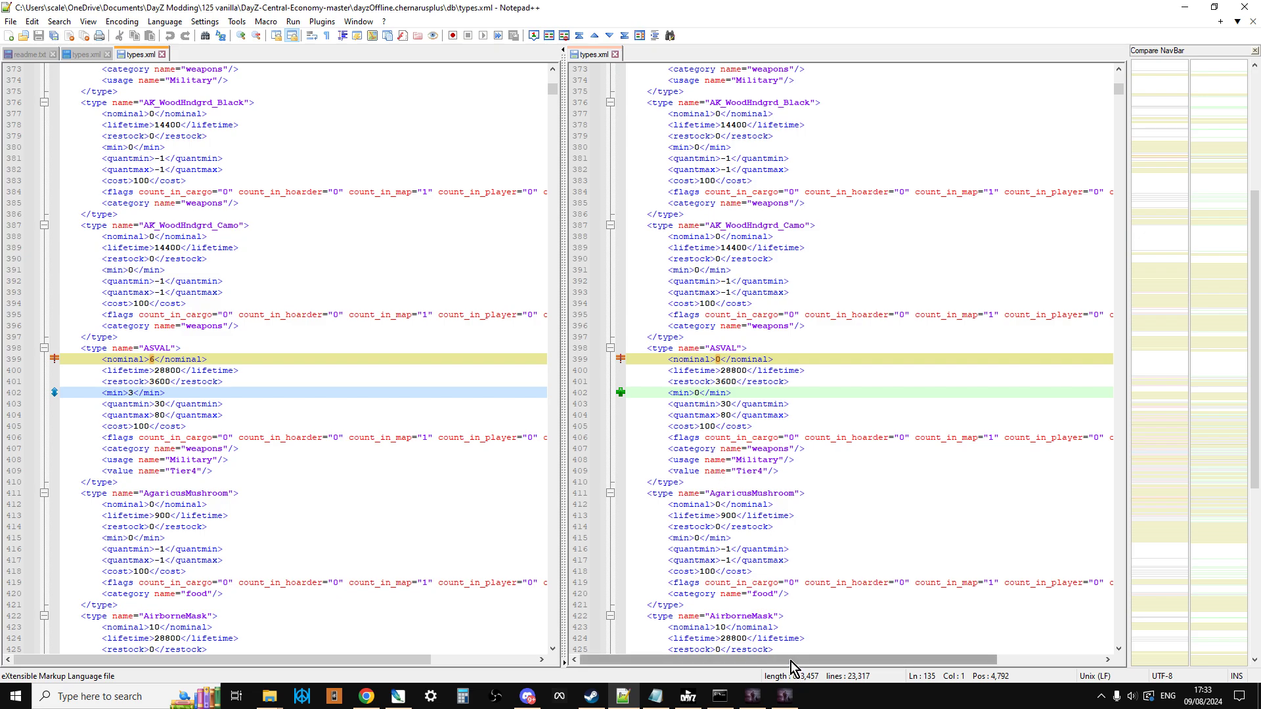
{"action": "mouse_move", "coordinate": [790, 660]}
{"action": "left_mouse_down"}
{"action": "mouse_move", "coordinate": [928, 653]}
{"action": "mouse_move", "coordinate": [768, 659]}
{"action": "left_mouse_up"}
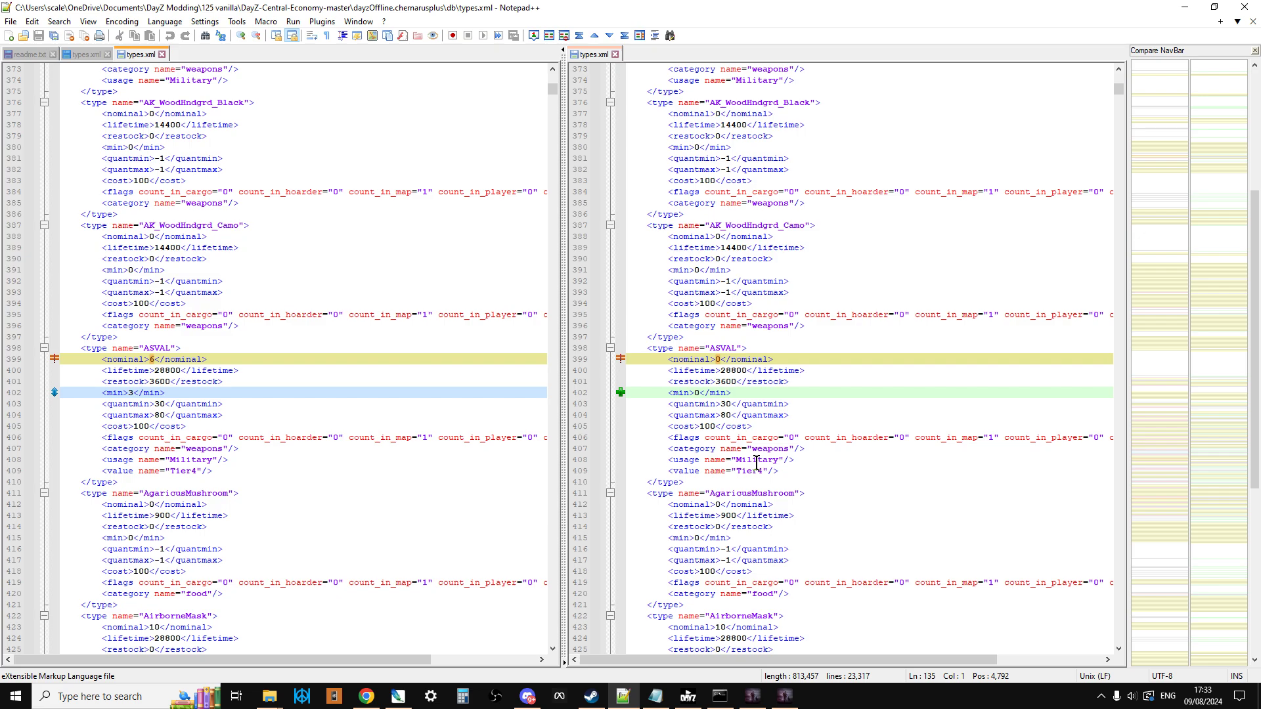
{"action": "scroll", "coordinate": [758, 454], "scroll_direction": "down", "scroll_amount": 20}
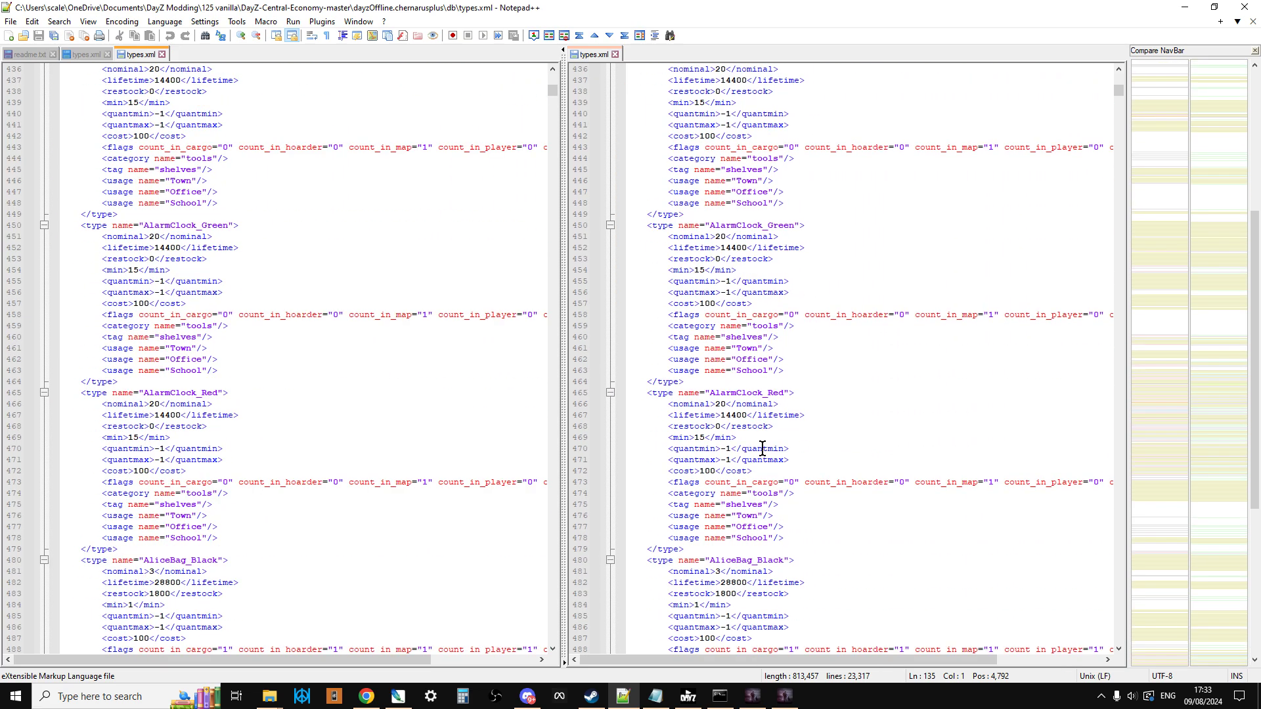
{"action": "scroll", "coordinate": [762, 448], "scroll_direction": "down", "scroll_amount": 20}
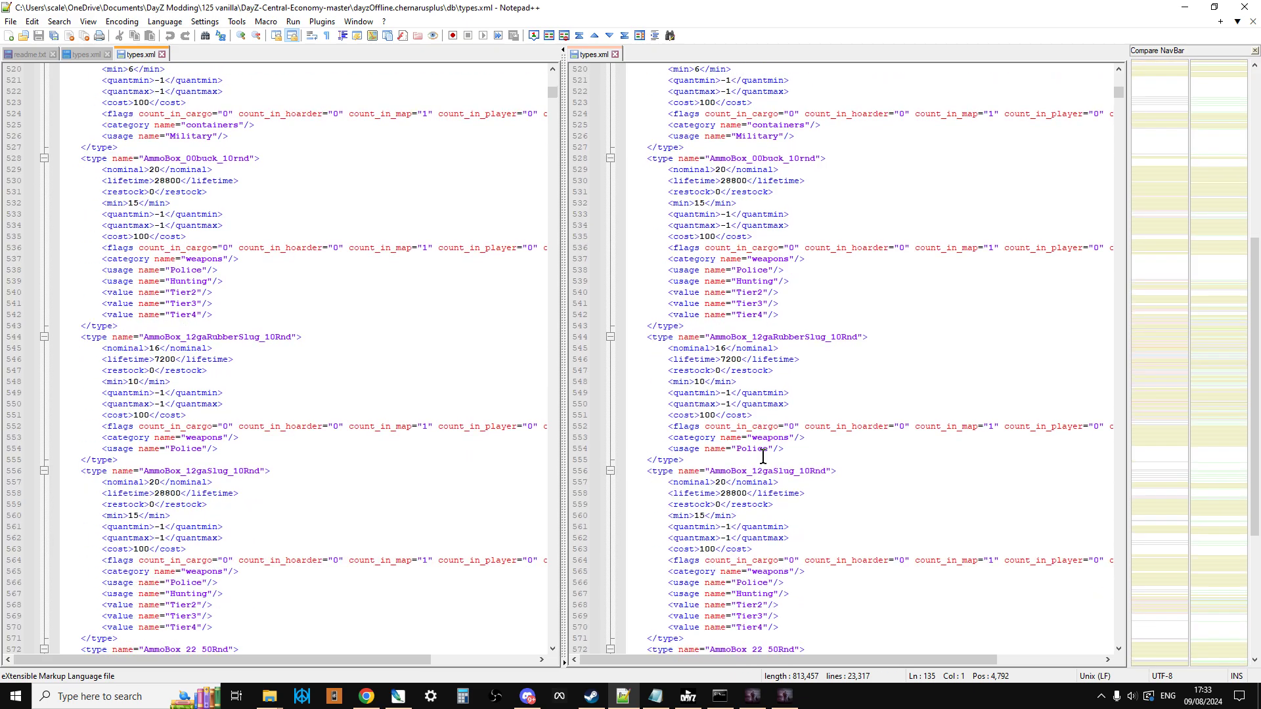
{"action": "scroll", "coordinate": [762, 456], "scroll_direction": "down", "scroll_amount": 20}
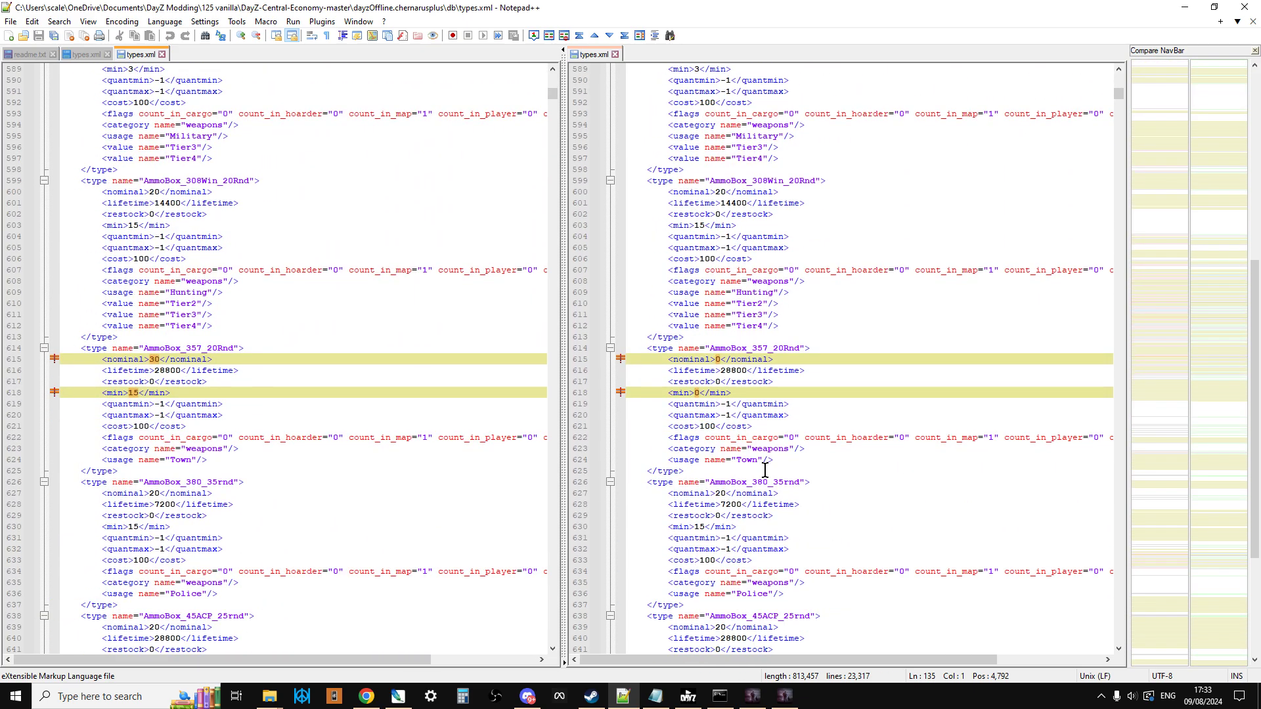
{"action": "scroll", "coordinate": [764, 473], "scroll_direction": "down", "scroll_amount": 1}
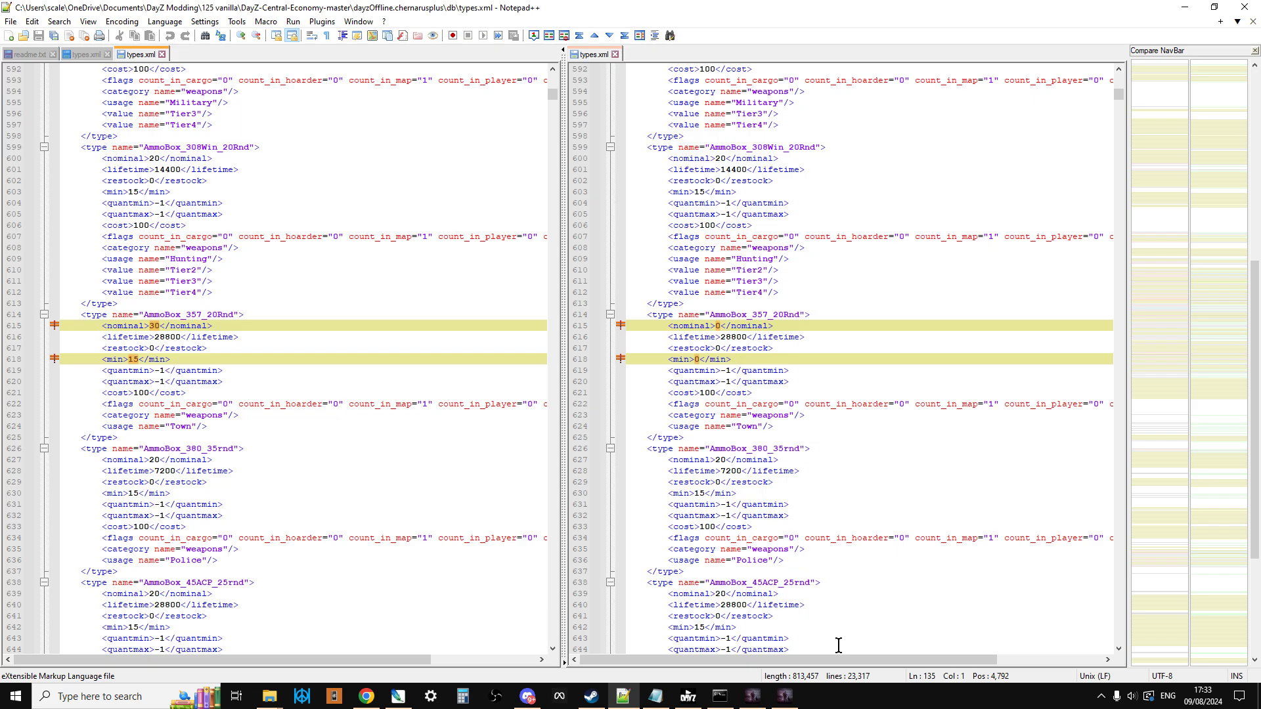
{"action": "left_click_drag", "start_coordinate": [849, 662], "coordinate": [751, 652]}
{"action": "scroll", "coordinate": [761, 407], "scroll_direction": "down", "scroll_amount": 15}
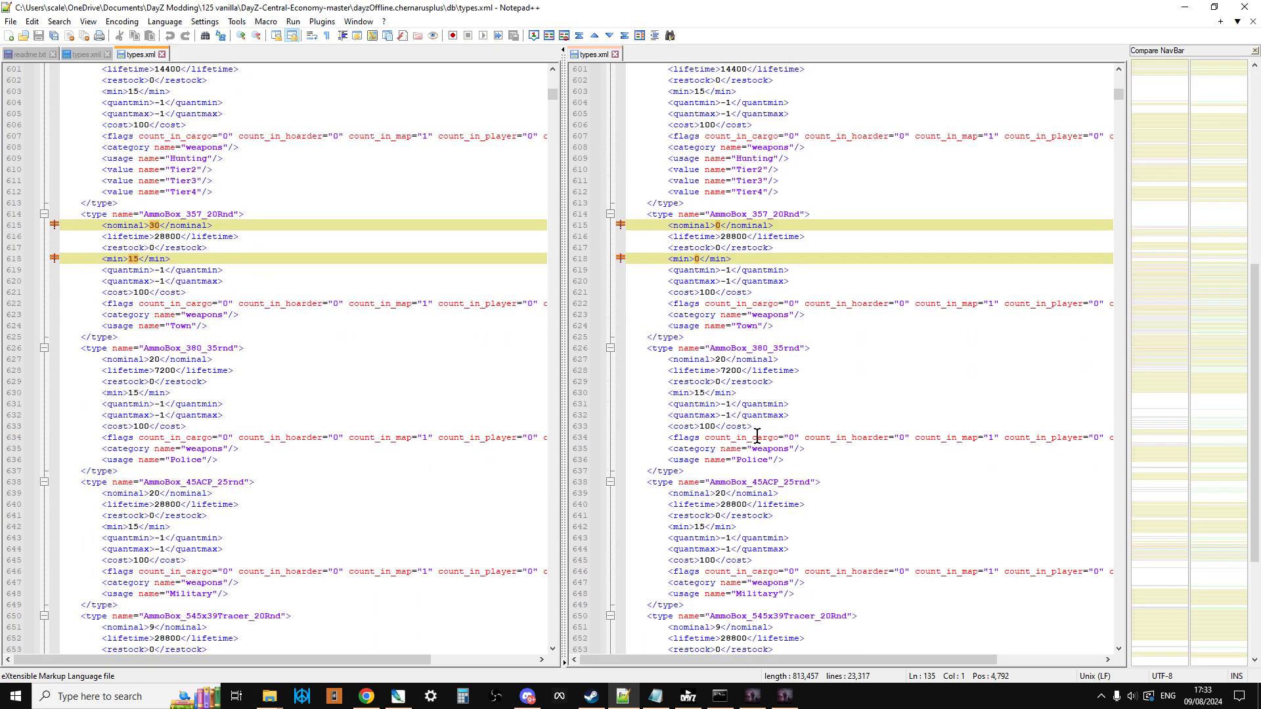
Review the differences in the remaining ammo box entries and the loose ammo entries through Ammo_545x39.
{"action": "scroll", "coordinate": [756, 465], "scroll_direction": "down", "scroll_amount": 20}
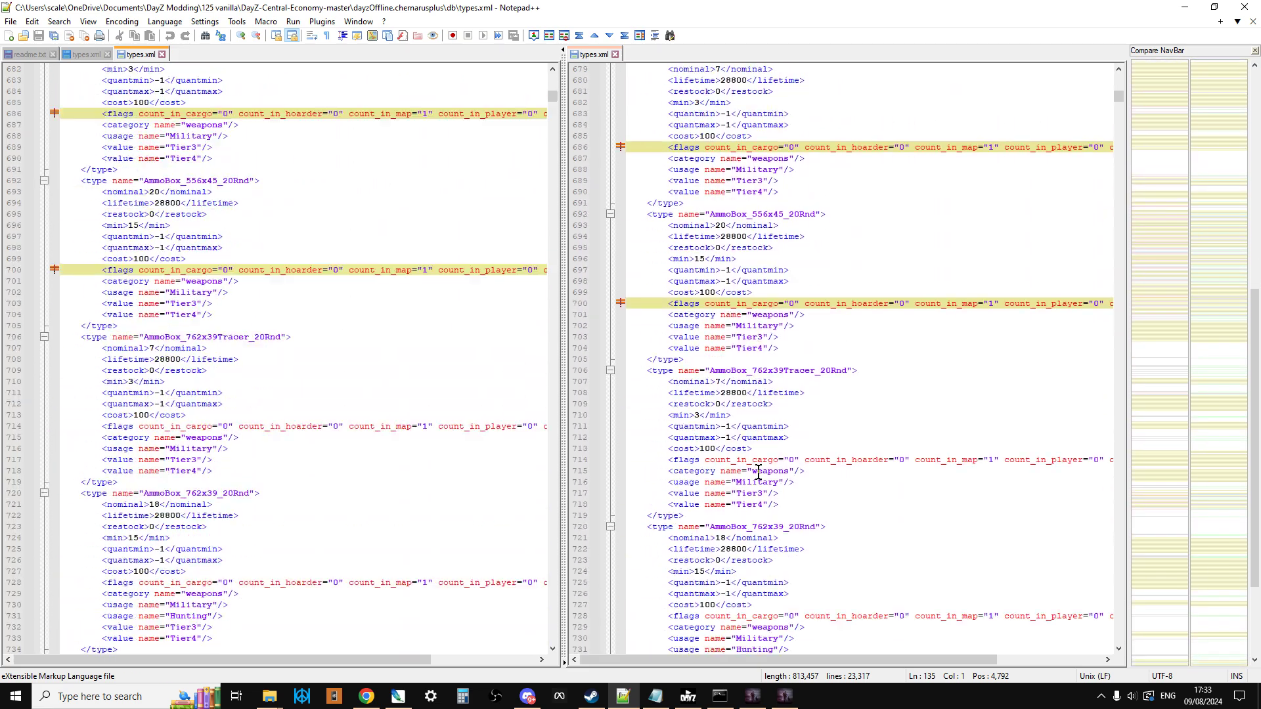
{"action": "scroll", "coordinate": [757, 473], "scroll_direction": "down", "scroll_amount": 20}
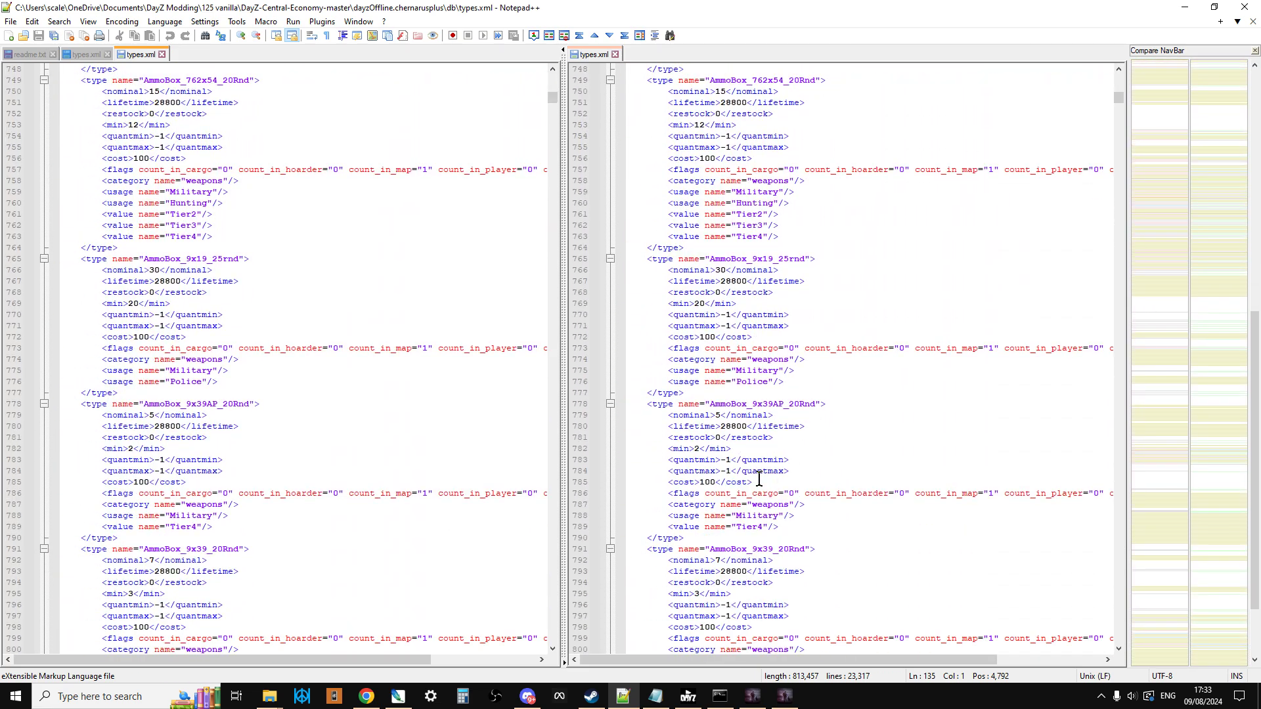
{"action": "scroll", "coordinate": [758, 486], "scroll_direction": "down", "scroll_amount": 20}
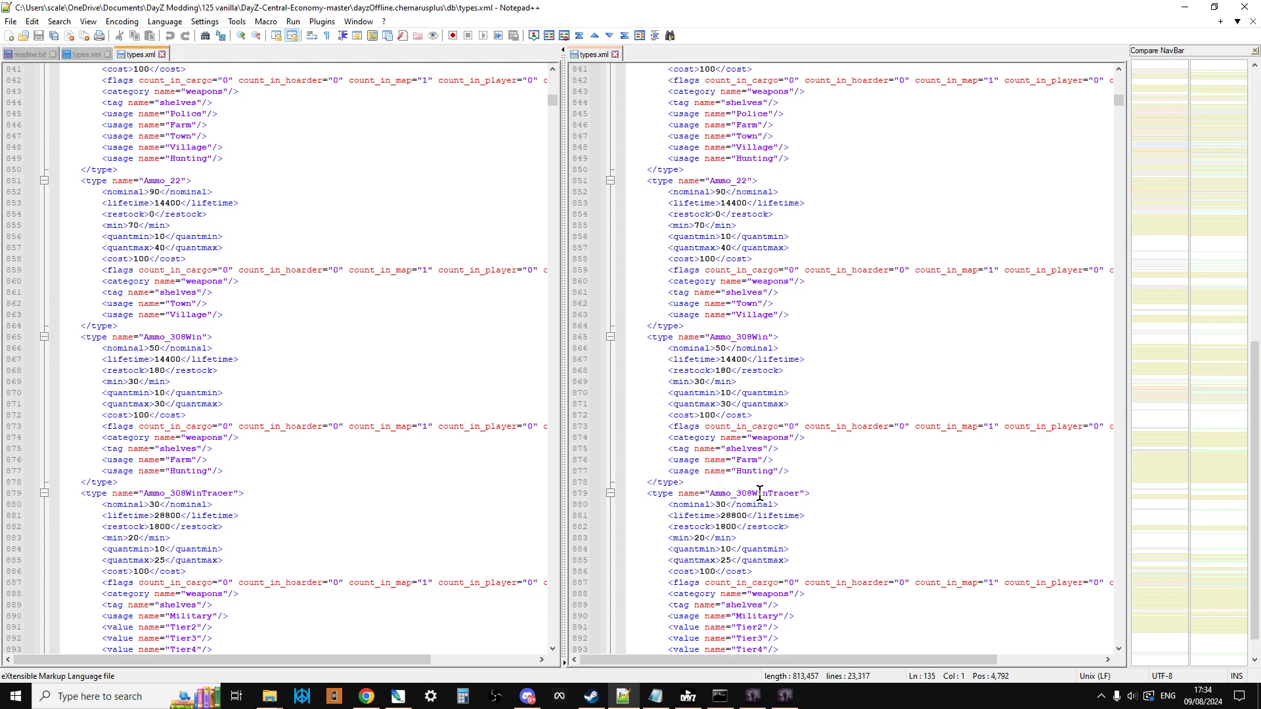
{"action": "scroll", "coordinate": [759, 493], "scroll_direction": "down", "scroll_amount": 20}
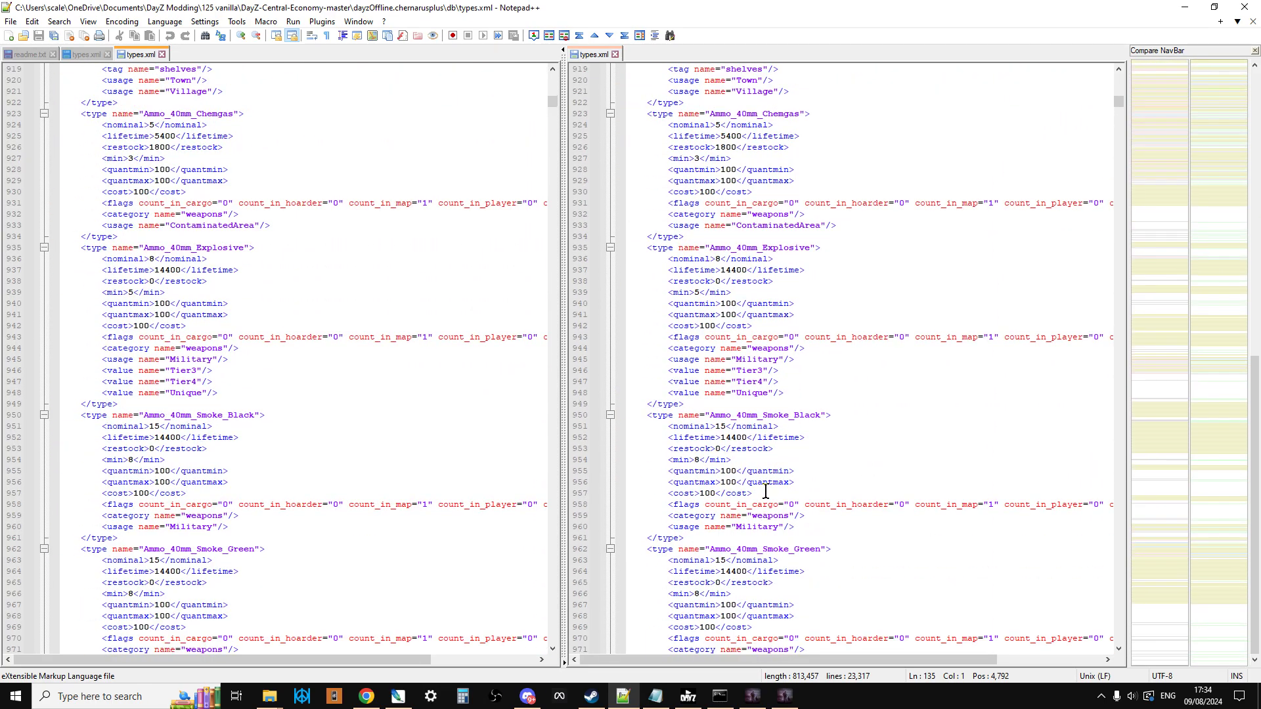
{"action": "left_click_drag", "start_coordinate": [1256, 387], "coordinate": [1255, 73]}
{"action": "scroll", "coordinate": [808, 411], "scroll_direction": "down", "scroll_amount": 12}
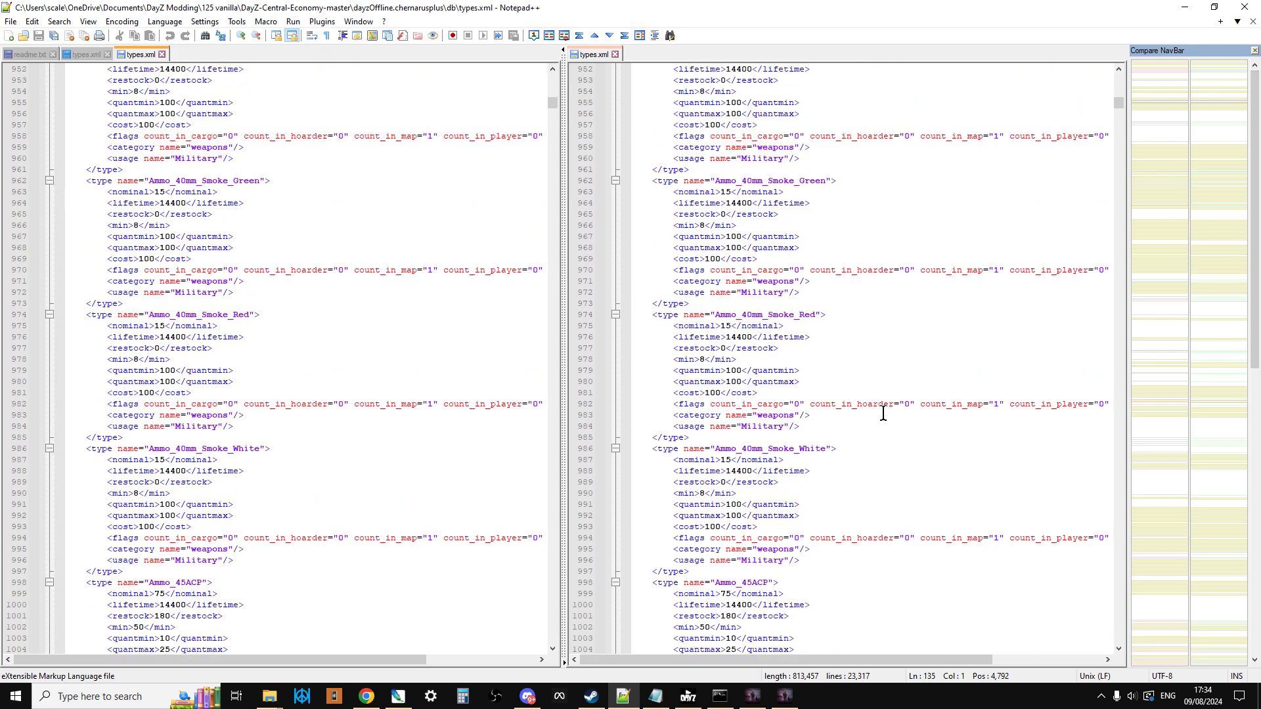
{"action": "scroll", "coordinate": [1191, 177], "scroll_direction": "down", "scroll_amount": 1}
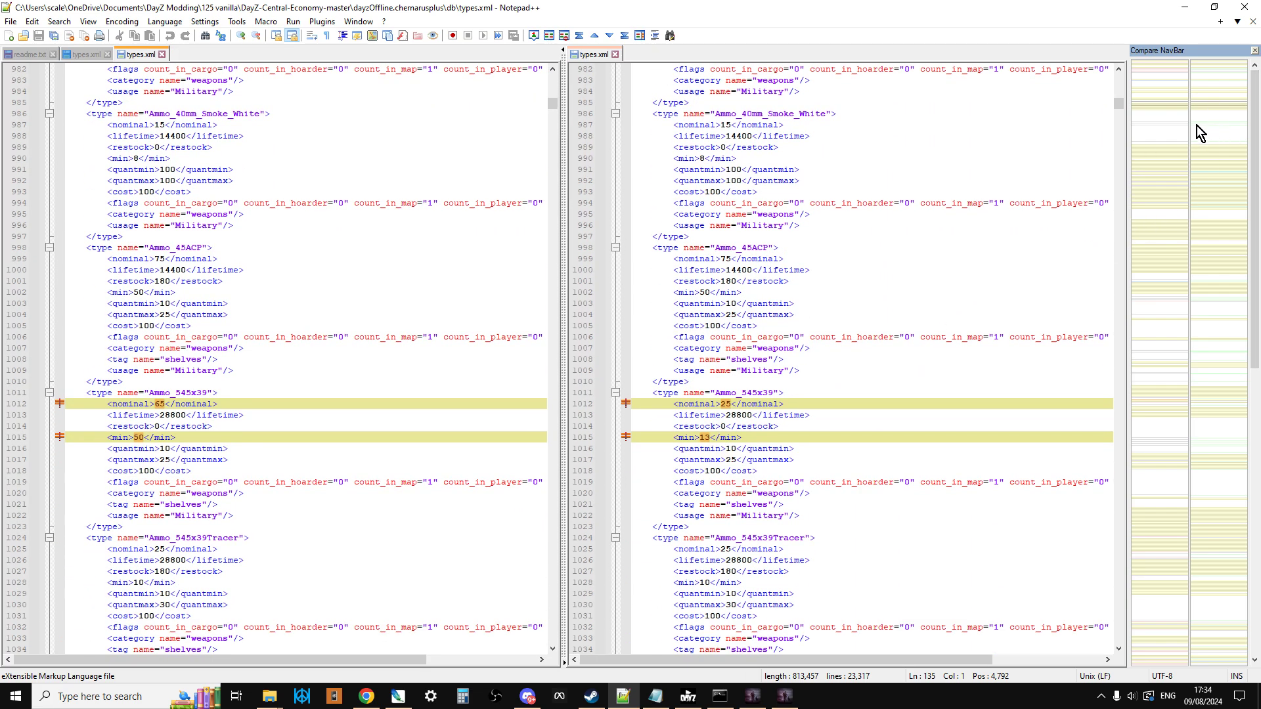
Locate the added Animal_LepusEuropaeus entry in the experimental types.xml and copy the whole type block.
{"action": "left_click_drag", "start_coordinate": [1215, 107], "coordinate": [1215, 121]}
{"action": "scroll", "coordinate": [869, 405], "scroll_direction": "down", "scroll_amount": 20}
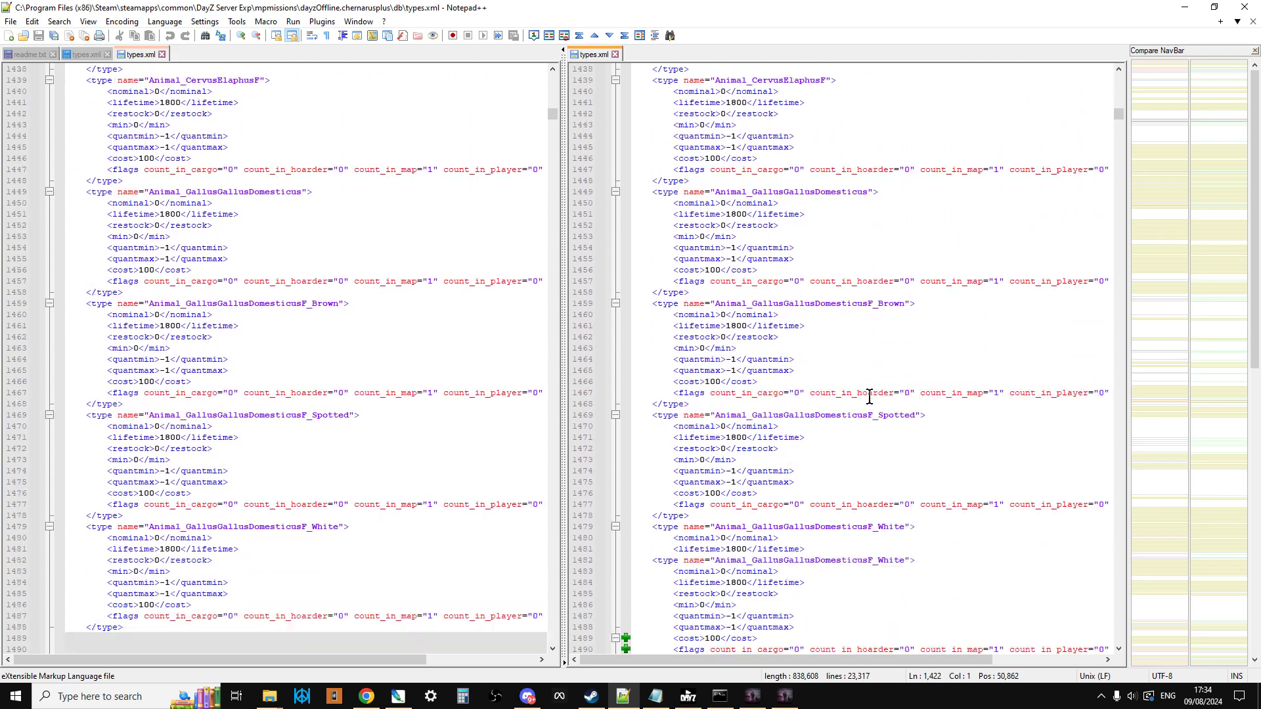
{"action": "scroll", "coordinate": [870, 405], "scroll_direction": "down", "scroll_amount": 2}
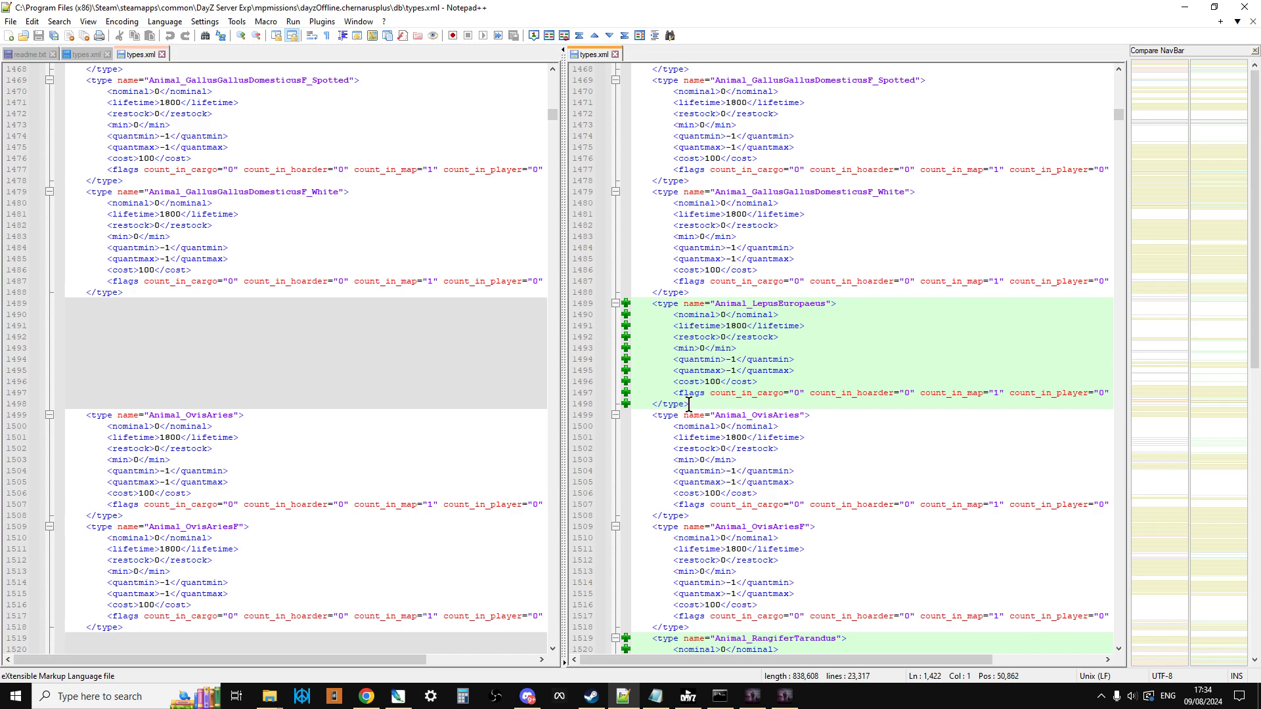
{"action": "left_click_drag", "start_coordinate": [689, 404], "coordinate": [650, 304]}
{"action": "right_click", "coordinate": [697, 346]}
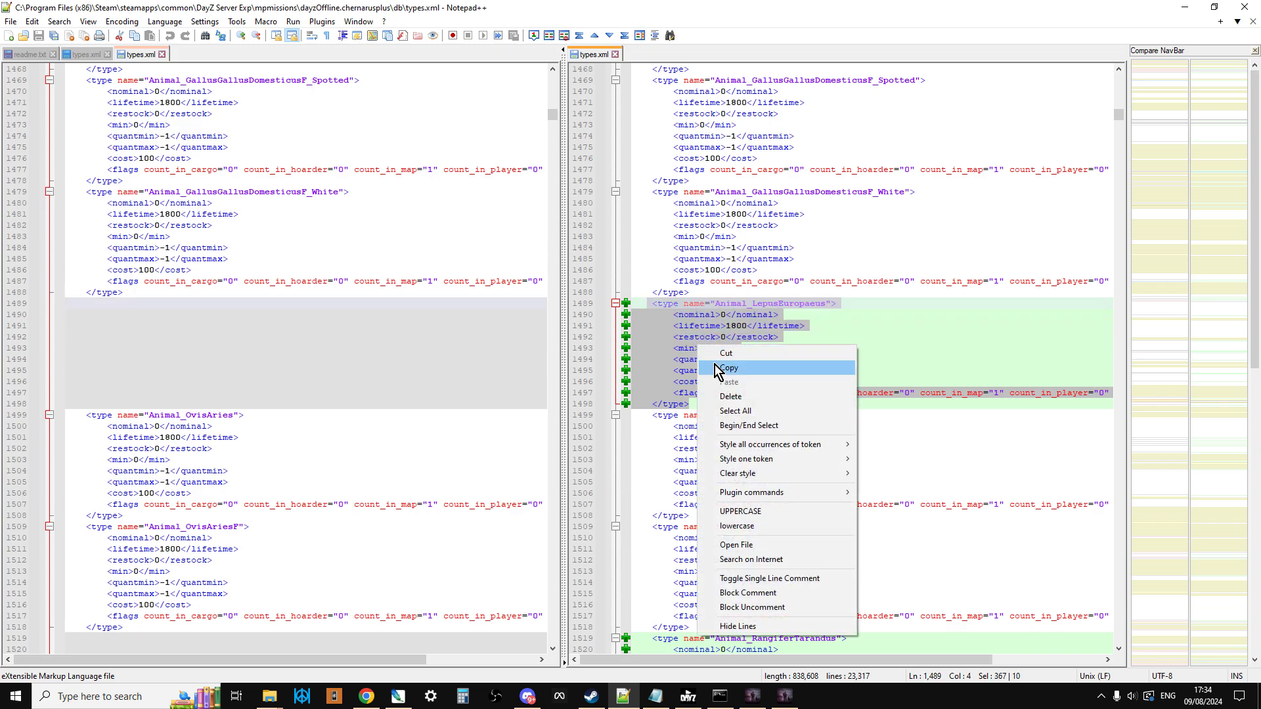
{"action": "left_click", "coordinate": [716, 368]}
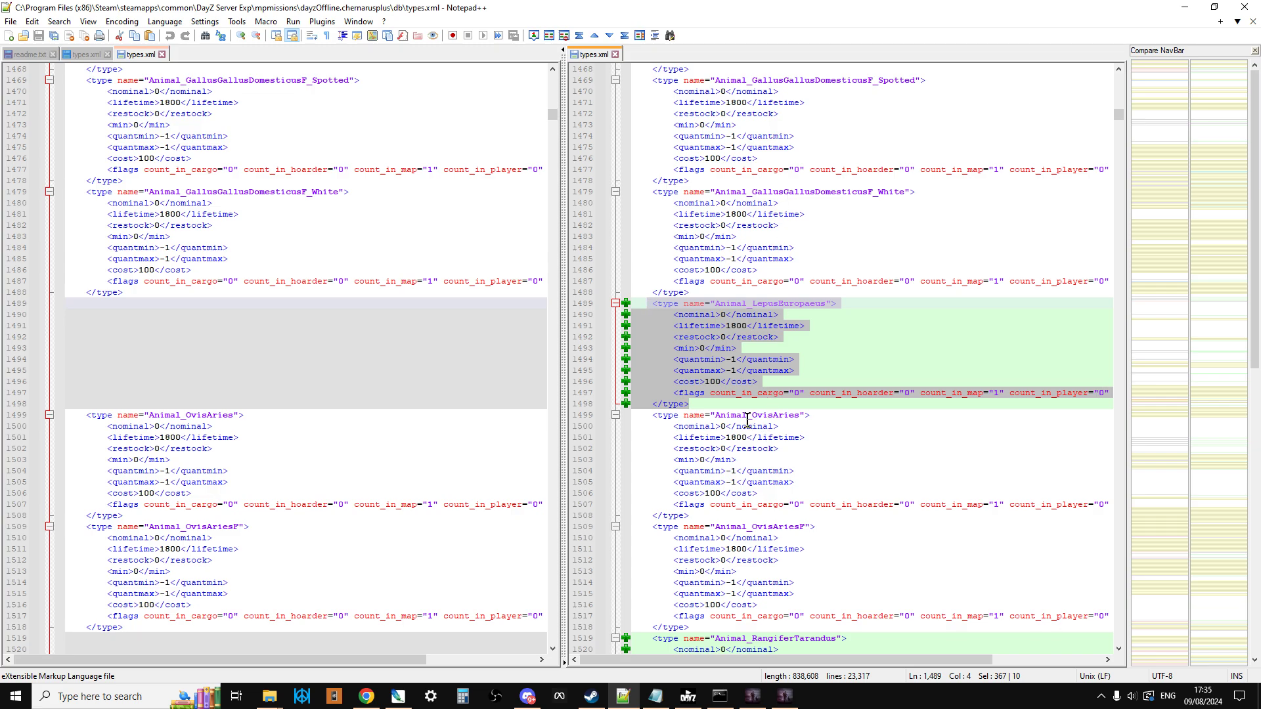
Search the custom 126 1c types.xml for "ovis" to locate the Animal_OvisAries entry.
{"action": "left_click", "coordinate": [79, 55]}
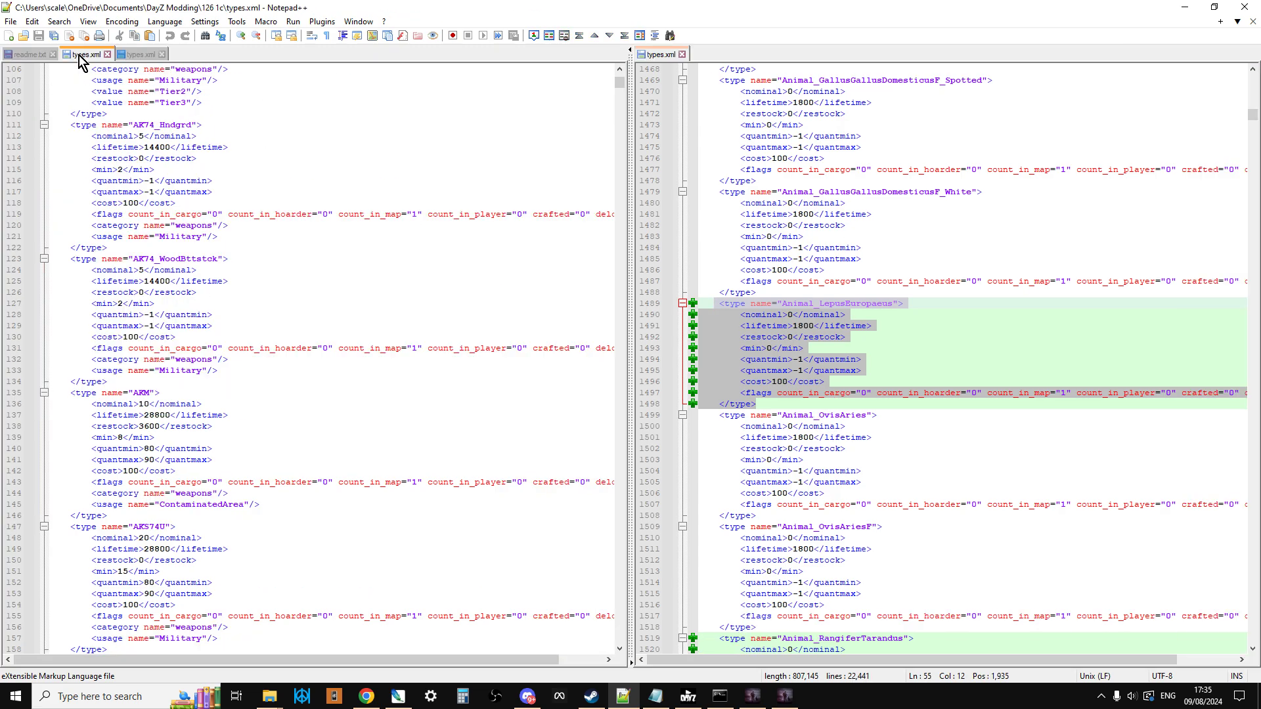
{"action": "left_click", "coordinate": [274, 290]}
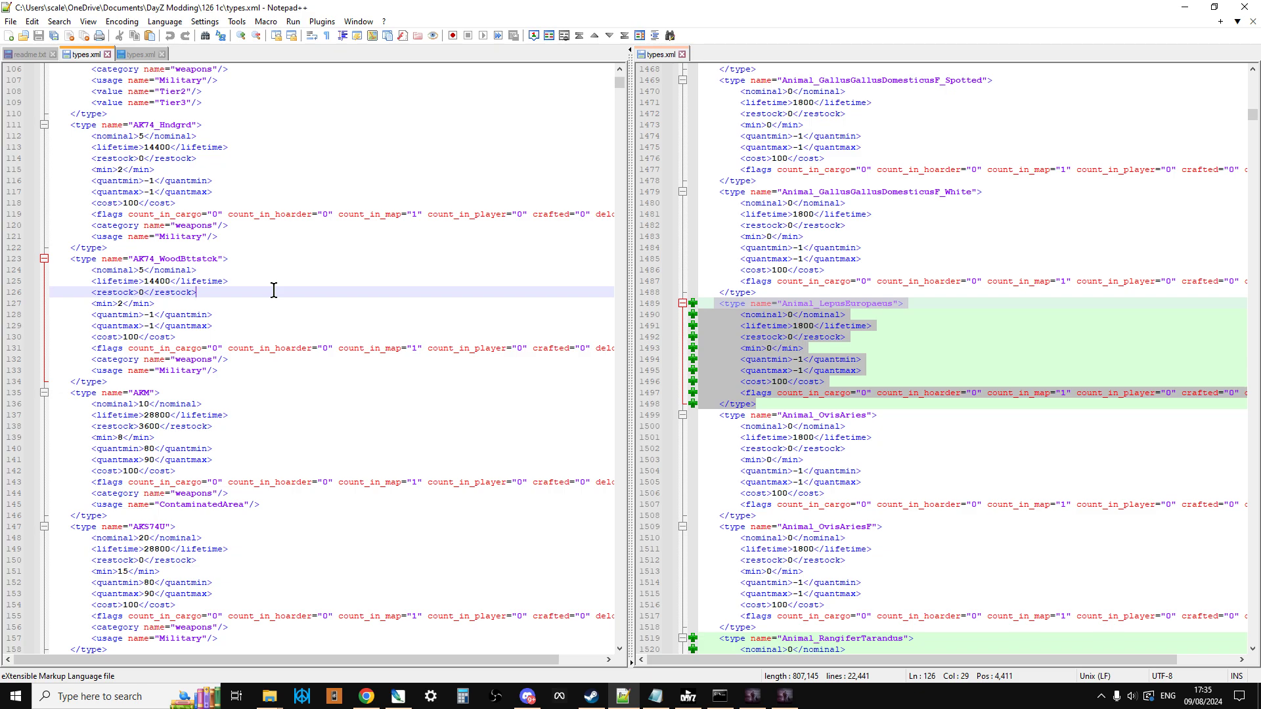
{"action": "key", "text": "ctrl+f"}
{"action": "type", "text": "ovis"}
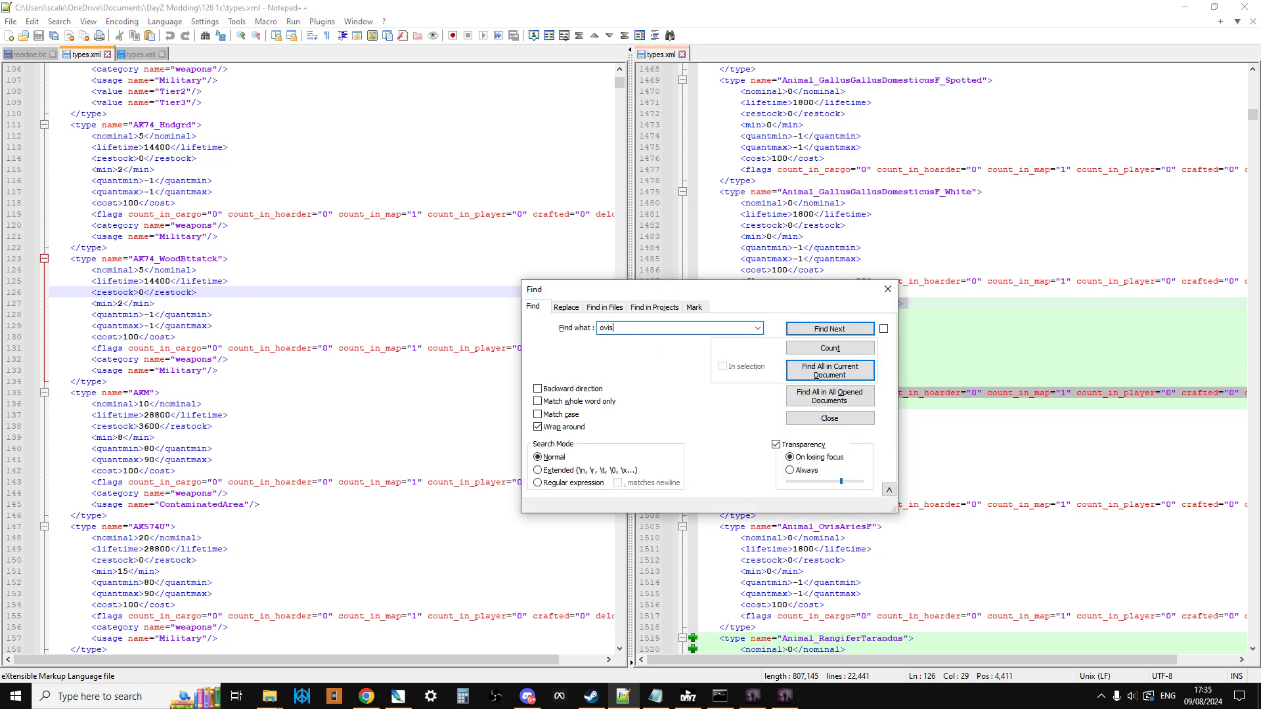
{"action": "key", "text": "Return"}
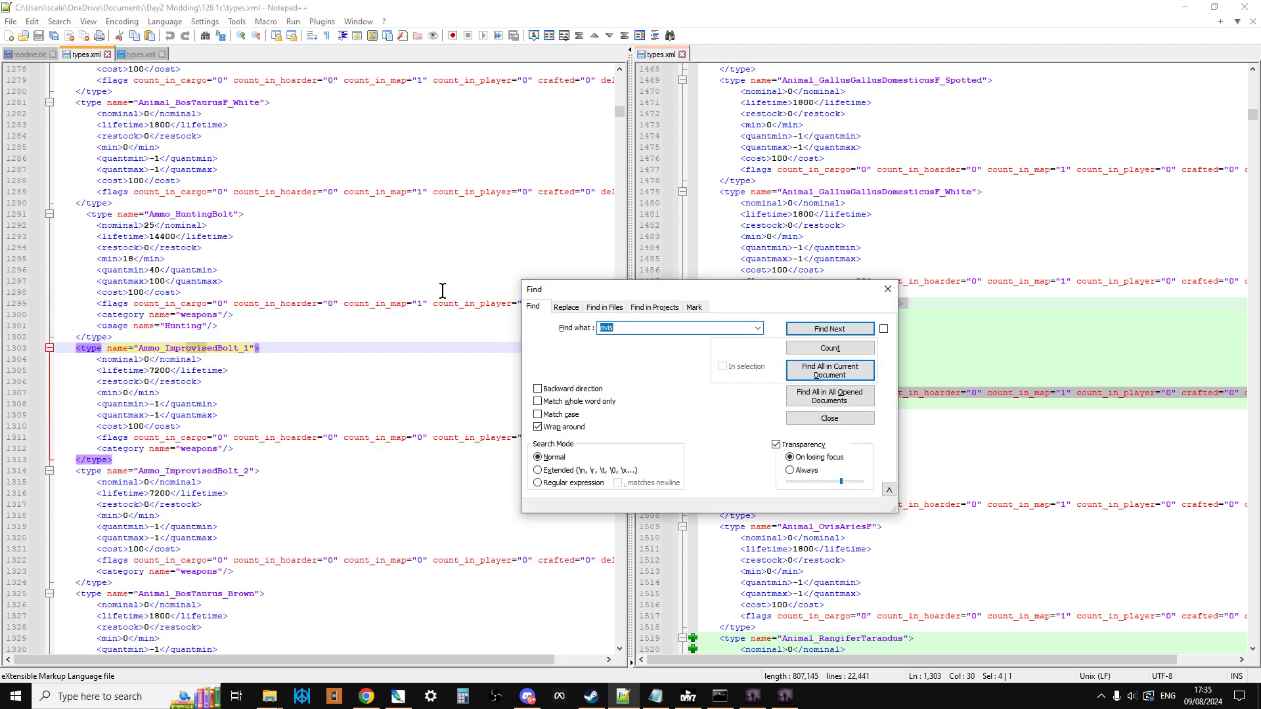
{"action": "left_click", "coordinate": [804, 332]}
{"action": "left_click", "coordinate": [804, 332]}
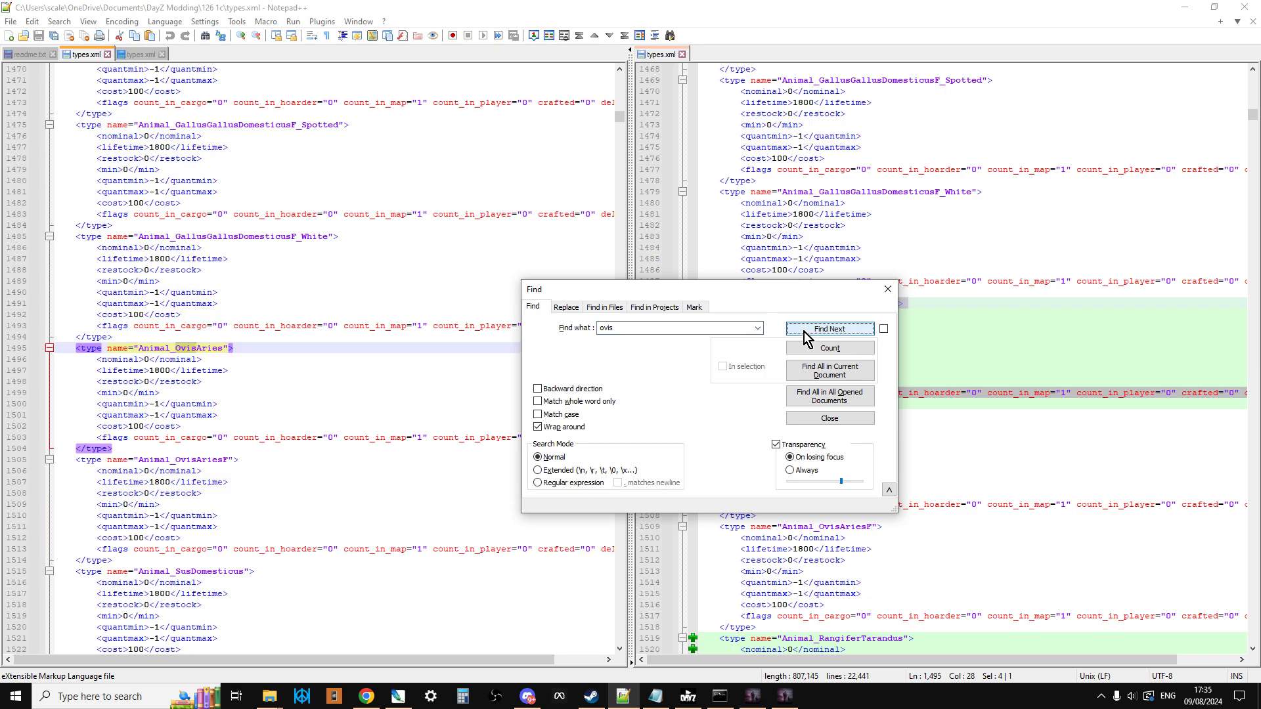
{"action": "left_click", "coordinate": [887, 286]}
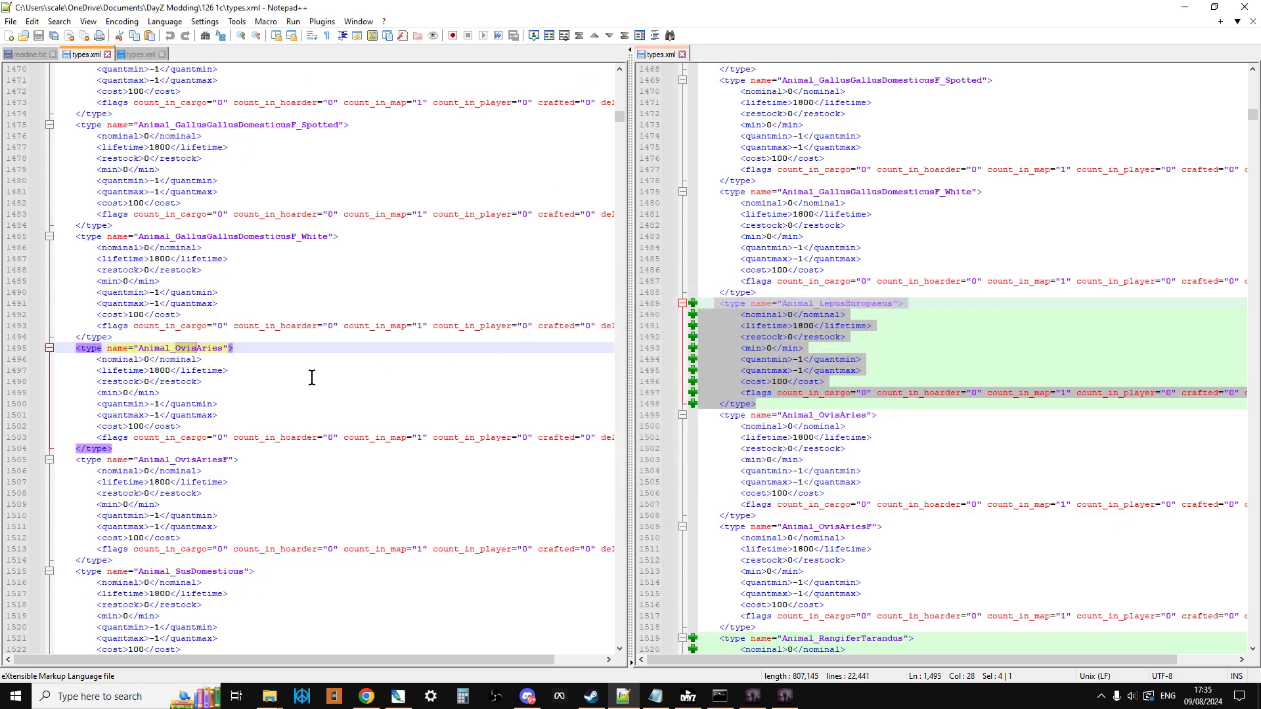
Insert the copied Animal_LepusEuropaeus block between Animal_GallusGallusDomesticusF_White and Animal_OvisAries, with a blank line on each side.
{"action": "left_click", "coordinate": [135, 335]}
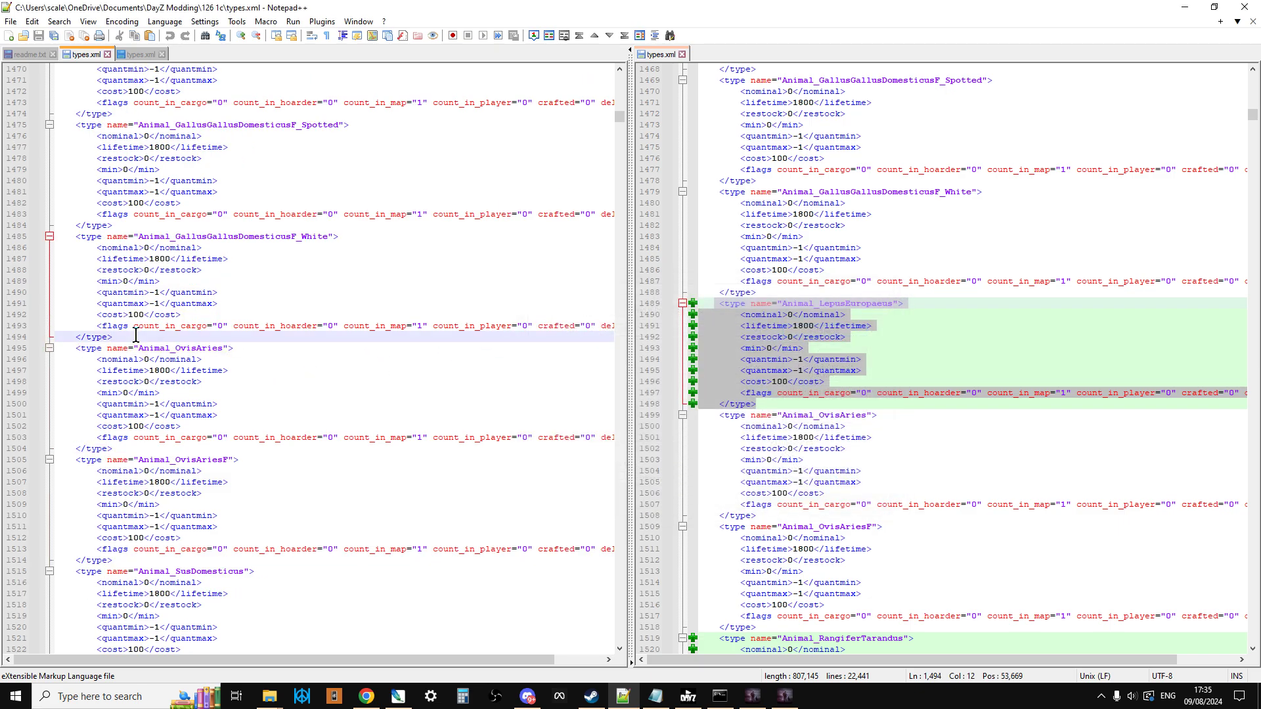
{"action": "key", "text": "Return"}
{"action": "key", "text": "Return"}
{"action": "key", "text": "Return"}
{"action": "key", "text": "Up"}
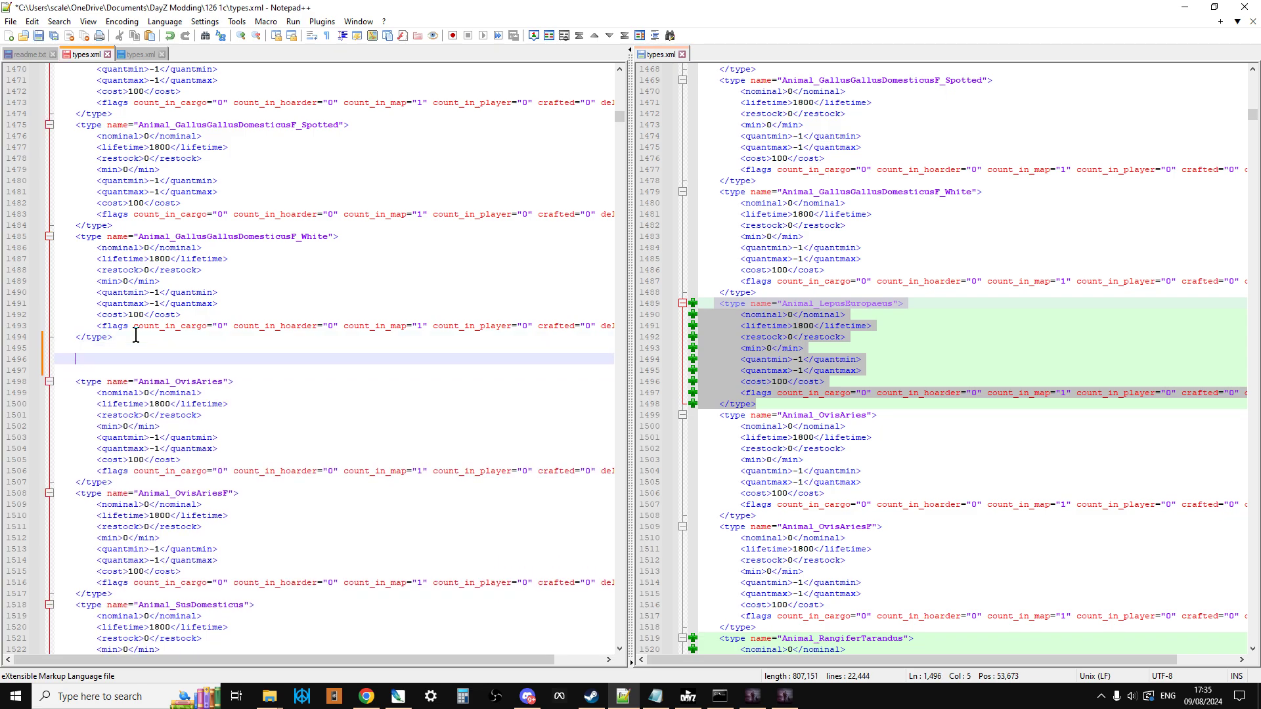
{"action": "key", "text": "ctrl+v"}
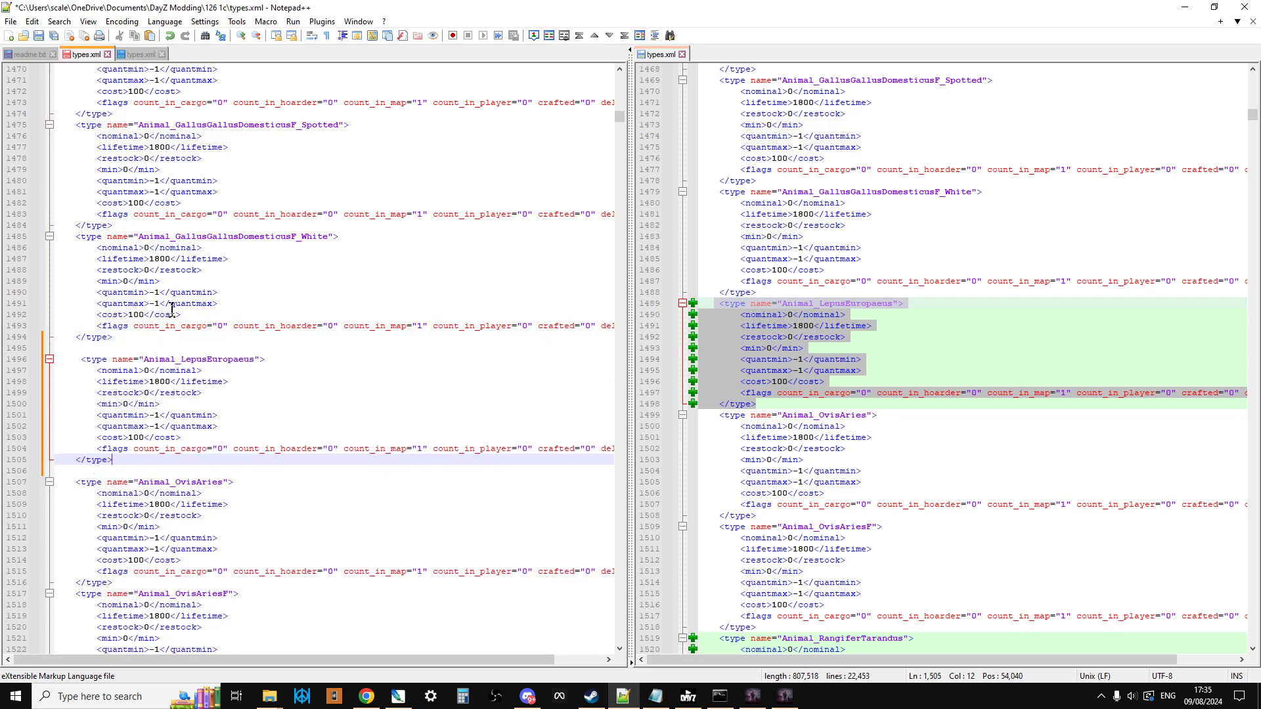
{"action": "left_click", "coordinate": [42, 34]}
Return to the 1.25 vanilla comparison and copy the added Animal_RangiferTarandus and Animal_RangiferTarandusF blocks from the experimental file.
{"action": "left_click", "coordinate": [137, 55]}
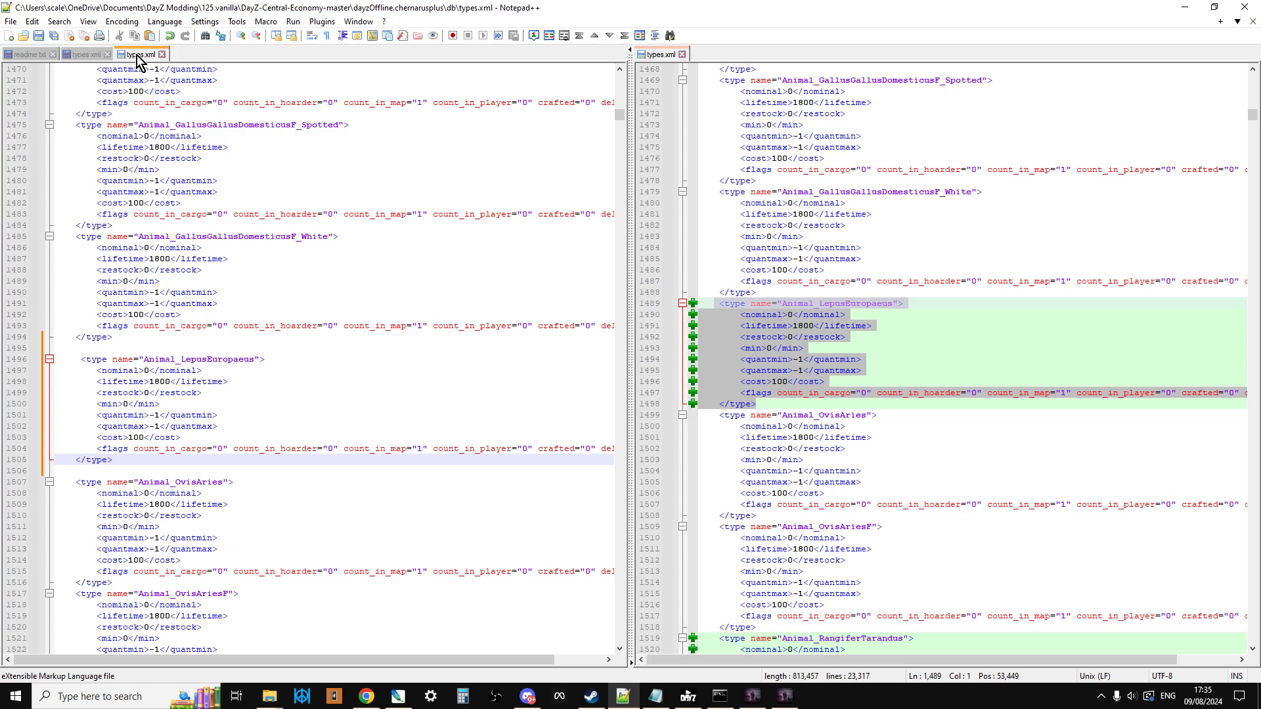
{"action": "scroll", "coordinate": [896, 364], "scroll_direction": "down", "scroll_amount": 8}
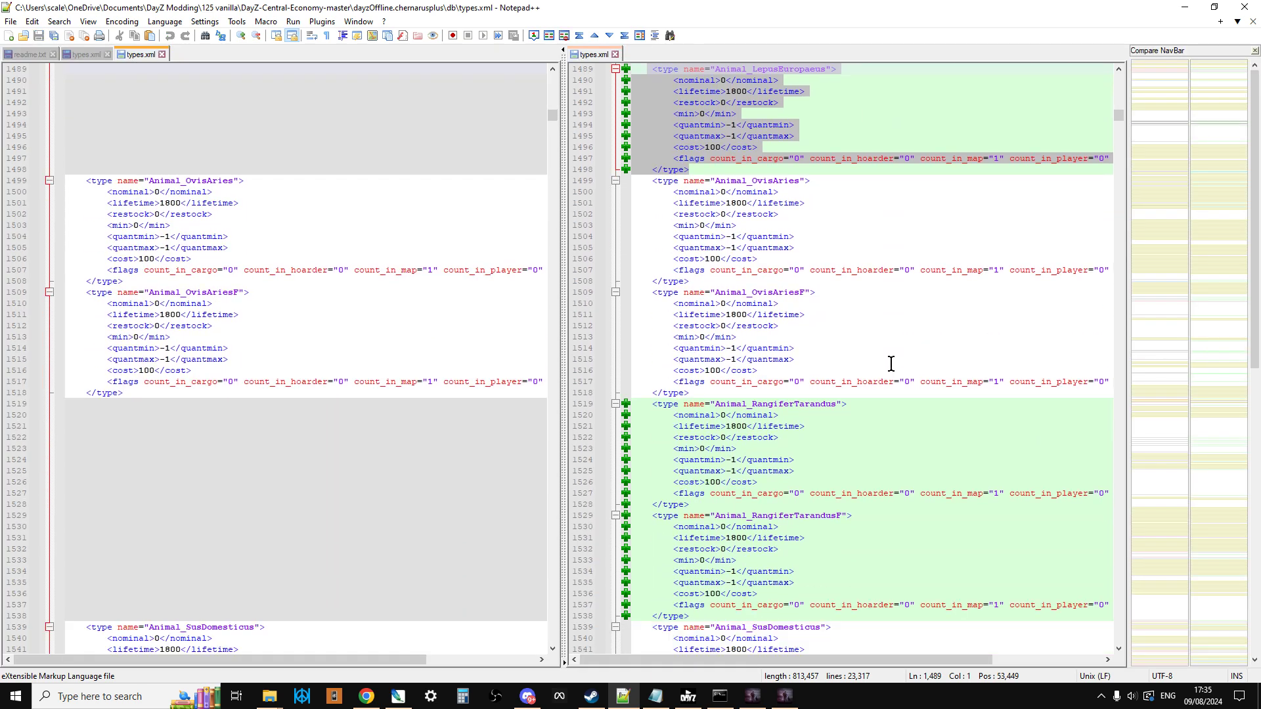
{"action": "scroll", "coordinate": [891, 368], "scroll_direction": "down", "scroll_amount": 3}
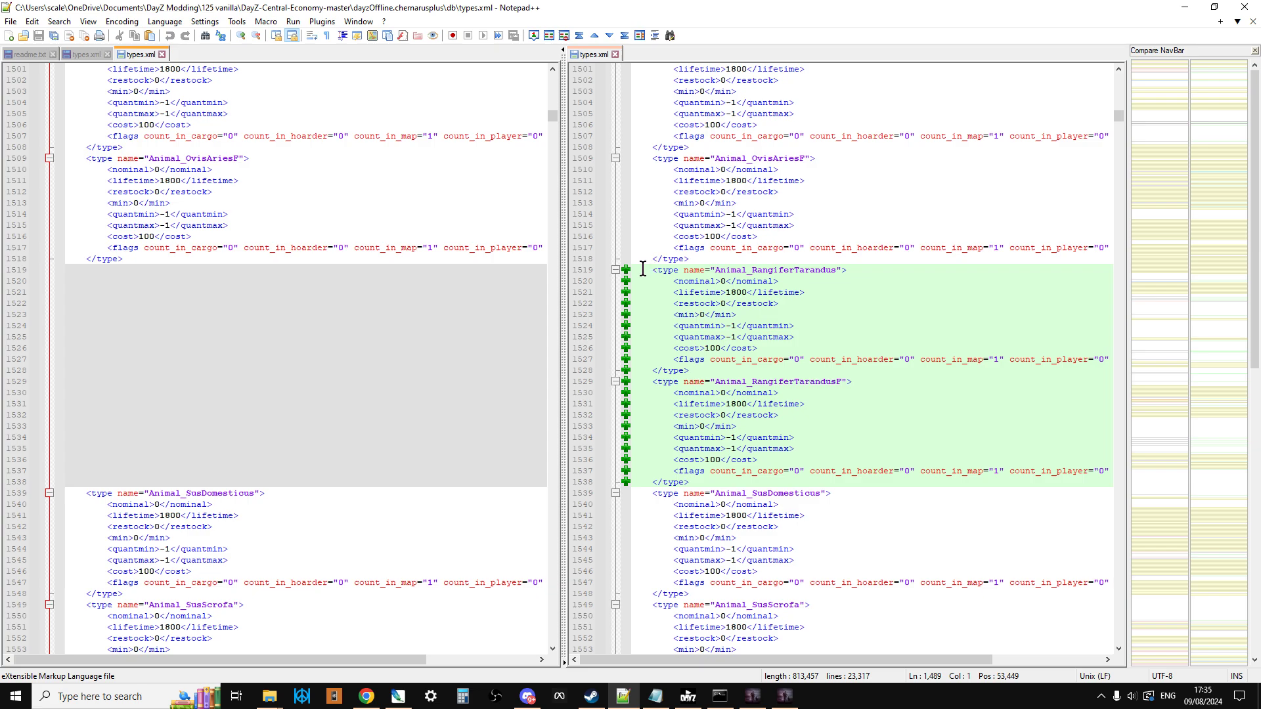
{"action": "left_click_drag", "start_coordinate": [641, 270], "coordinate": [880, 479]}
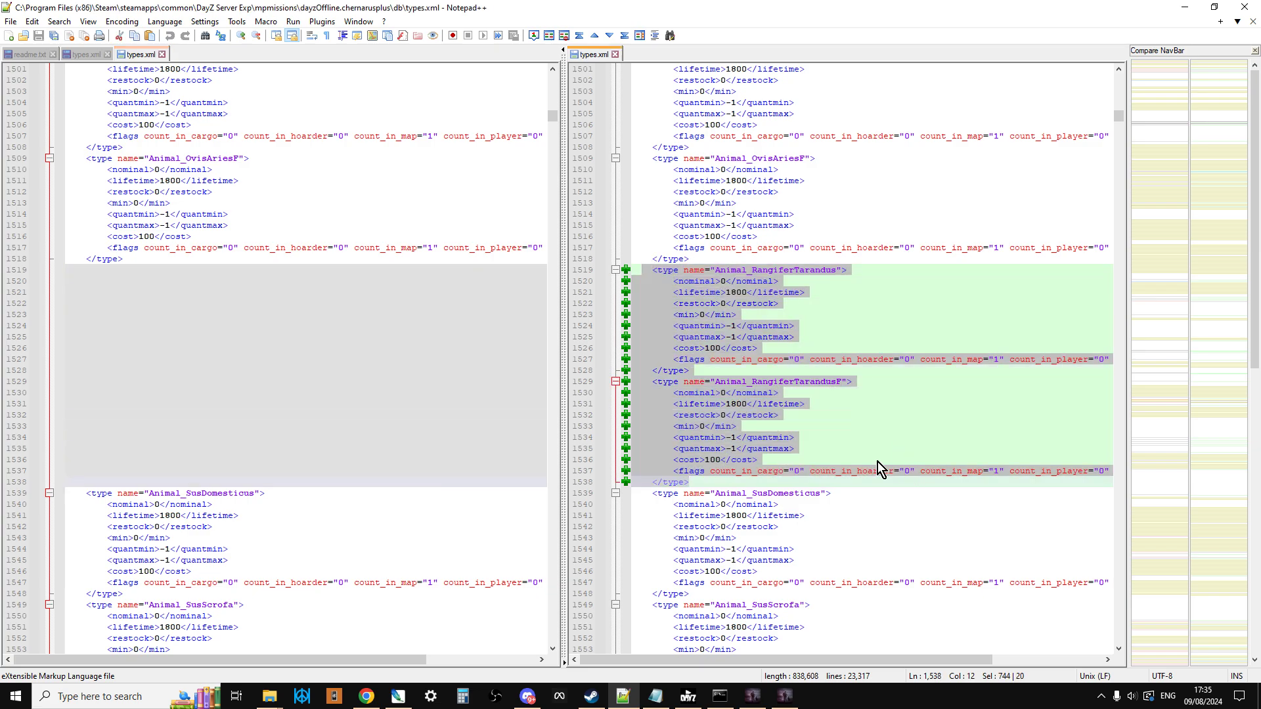
{"action": "right_click", "coordinate": [728, 403]}
{"action": "left_click", "coordinate": [765, 133]}
Insert the copied Animal_RangiferTarandus and Animal_RangiferTarandusF blocks between Animal_OvisAriesF and Animal_SusDomesticus in the custom types.xml, with two blank lines on each side.
{"action": "left_click", "coordinate": [84, 55]}
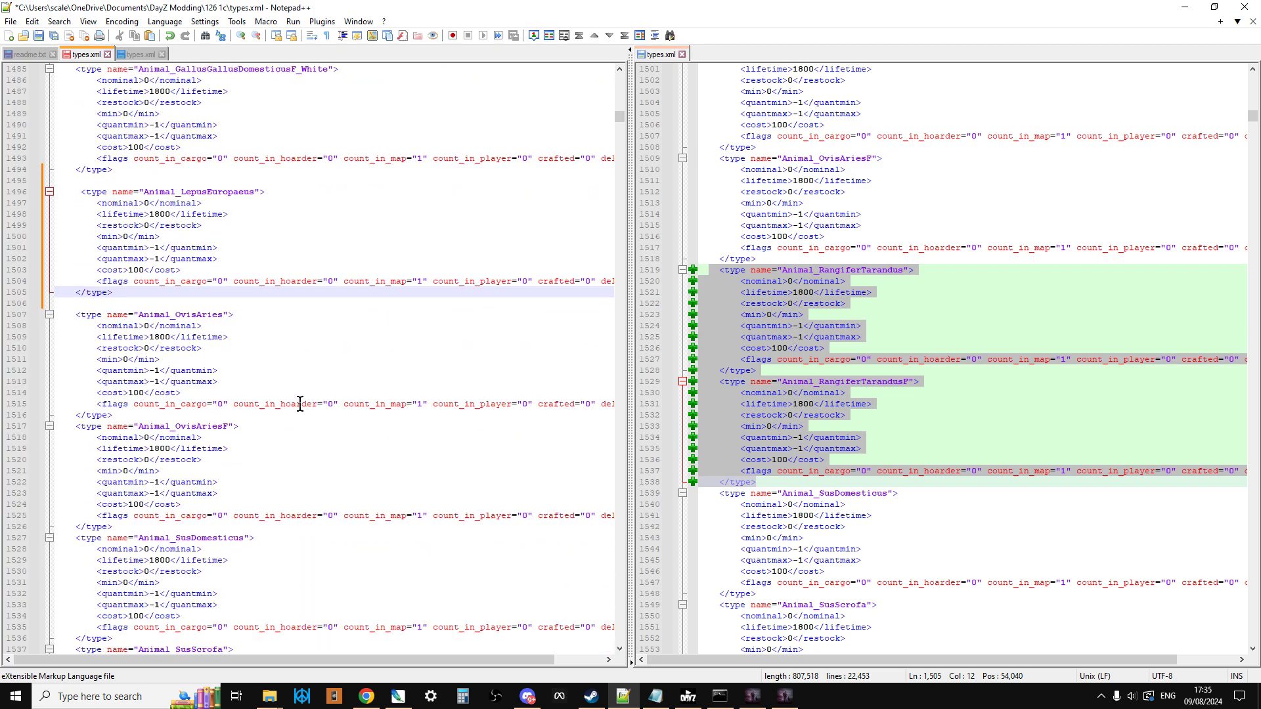
{"action": "scroll", "coordinate": [299, 407], "scroll_direction": "down", "scroll_amount": 3}
{"action": "left_click", "coordinate": [150, 426]}
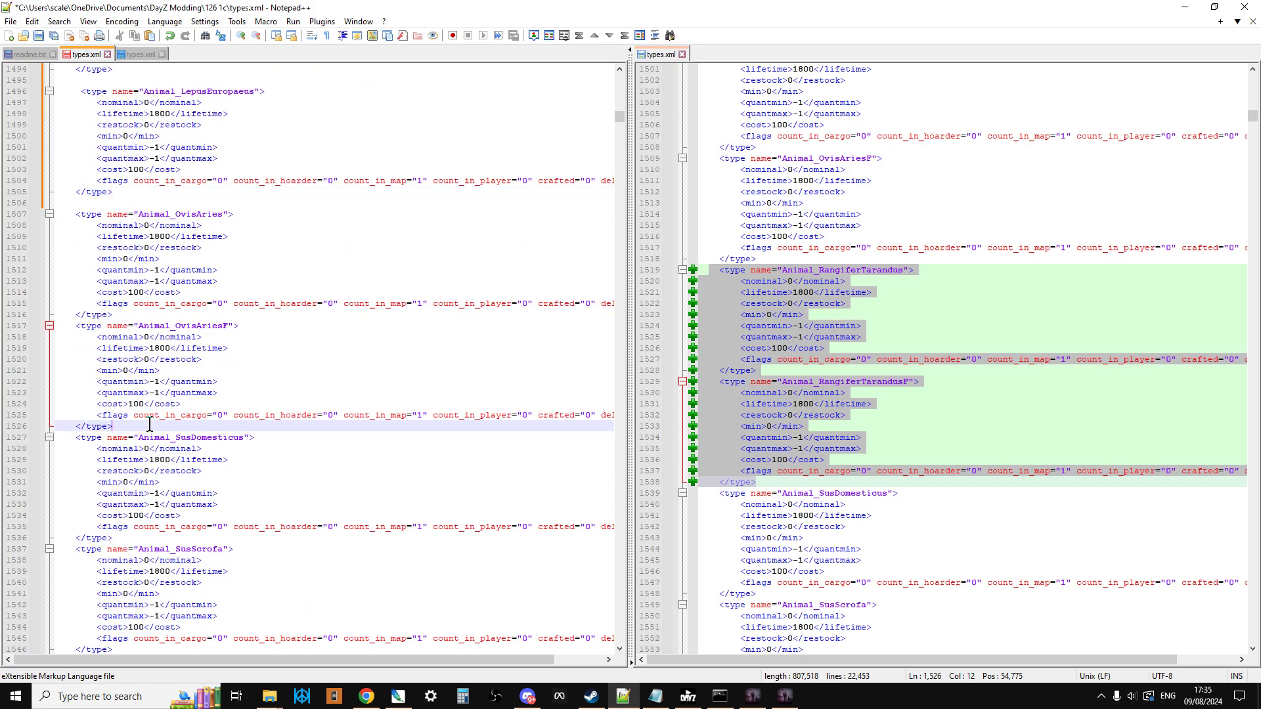
{"action": "key", "text": "Return"}
{"action": "key", "text": "Return"}
{"action": "key", "text": "Return"}
{"action": "key", "text": "Return"}
{"action": "key", "text": "Return"}
{"action": "key", "text": "Up"}
{"action": "key", "text": "Up"}
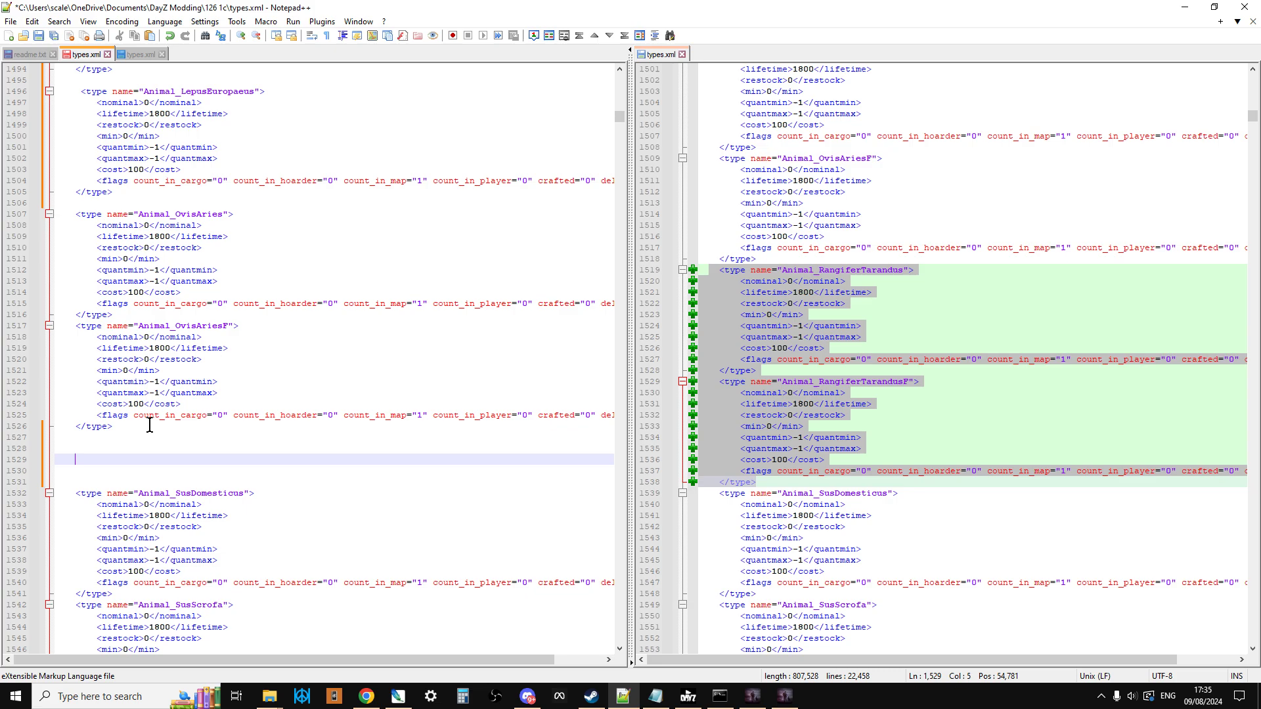
{"action": "key", "text": "ctrl+v"}
{"action": "scroll", "coordinate": [236, 398], "scroll_direction": "down", "scroll_amount": 4}
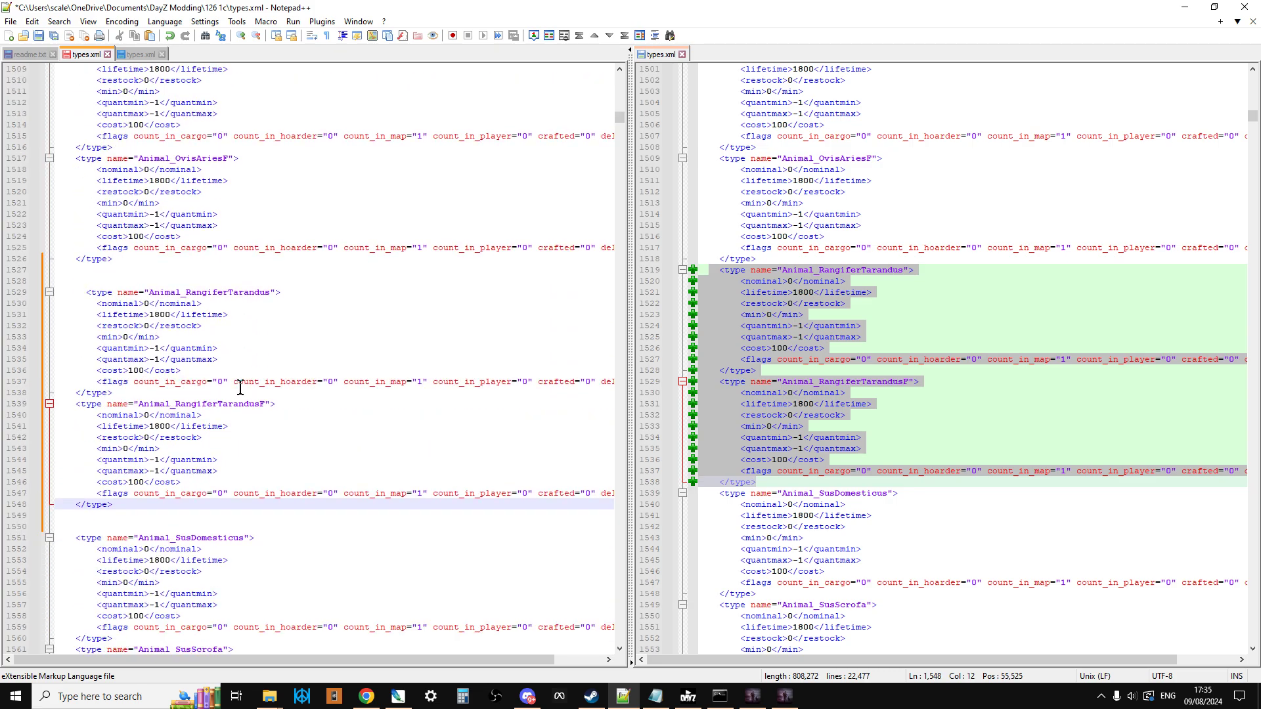
Return to the 1.25 vanilla comparison, locate the added AssaultBag_Winter entry in the experimental file and copy its whole type block.
{"action": "scroll", "coordinate": [800, 412], "scroll_direction": "down", "scroll_amount": 4}
{"action": "scroll", "coordinate": [802, 408], "scroll_direction": "down", "scroll_amount": 1}
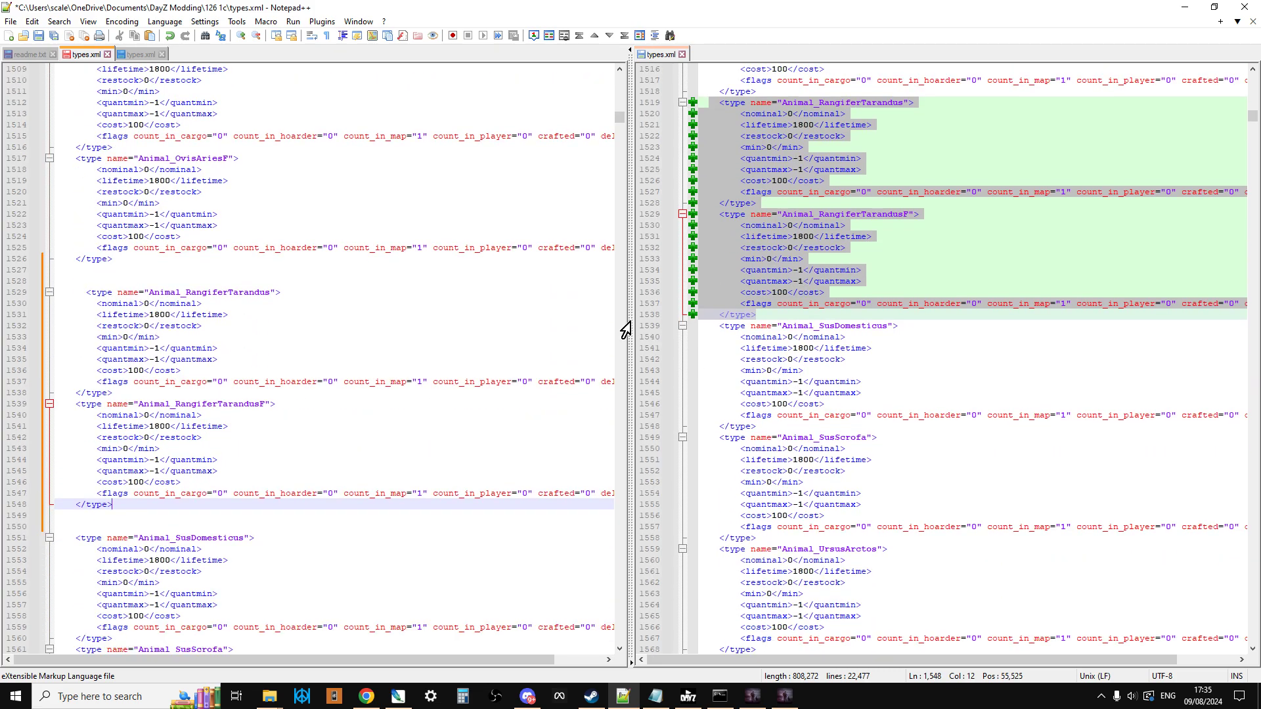
{"action": "left_click", "coordinate": [139, 54]}
{"action": "key", "text": "ctrl+alt+c"}
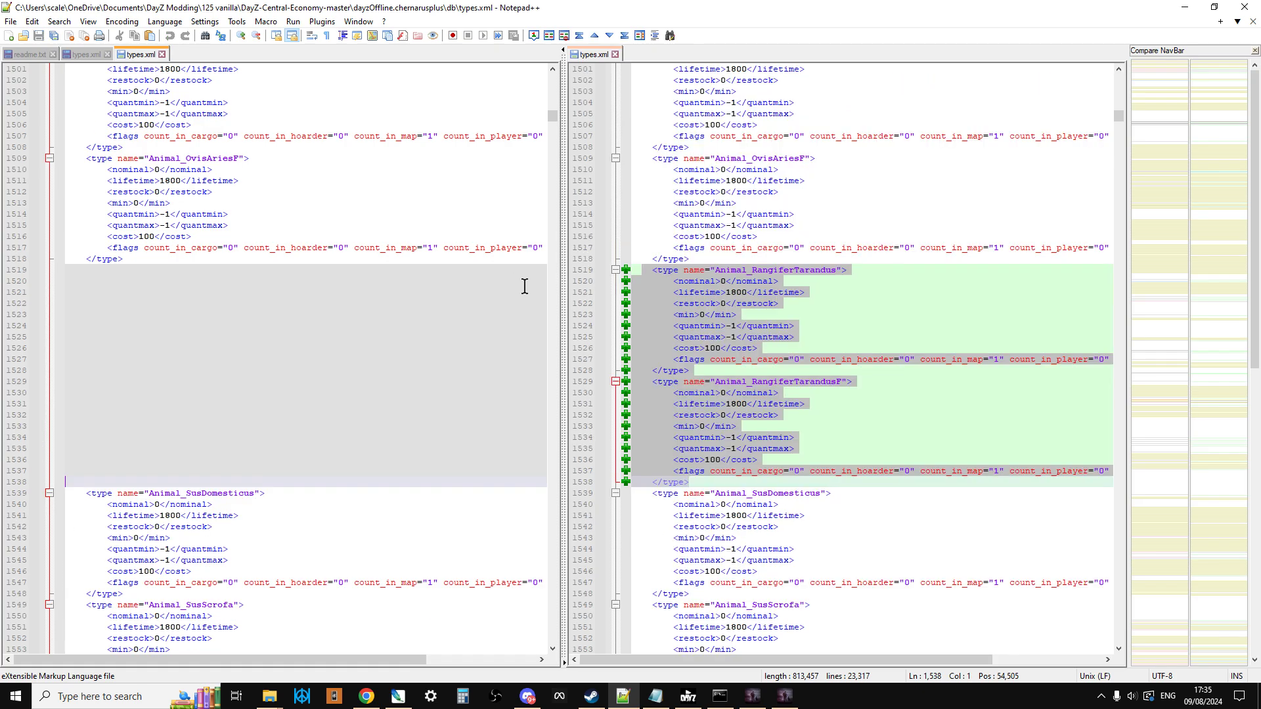
{"action": "scroll", "coordinate": [920, 235], "scroll_direction": "down", "scroll_amount": 6}
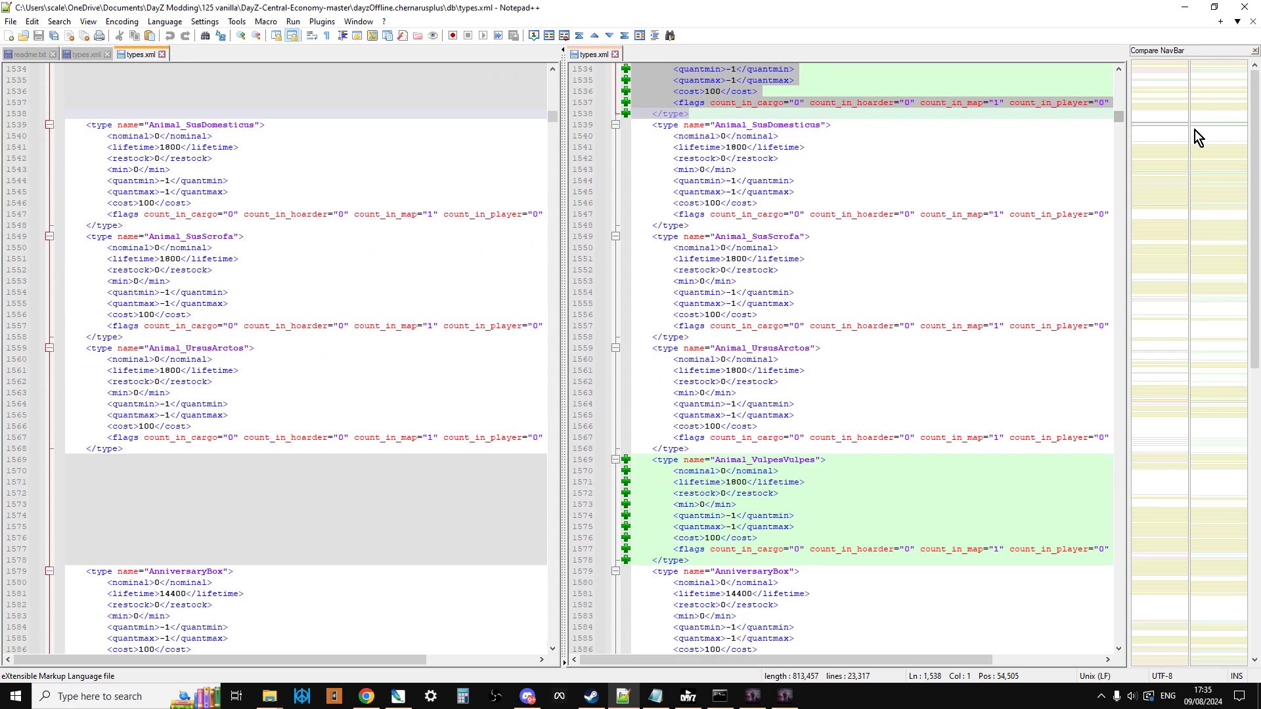
{"action": "scroll", "coordinate": [1080, 259], "scroll_direction": "down", "scroll_amount": 3}
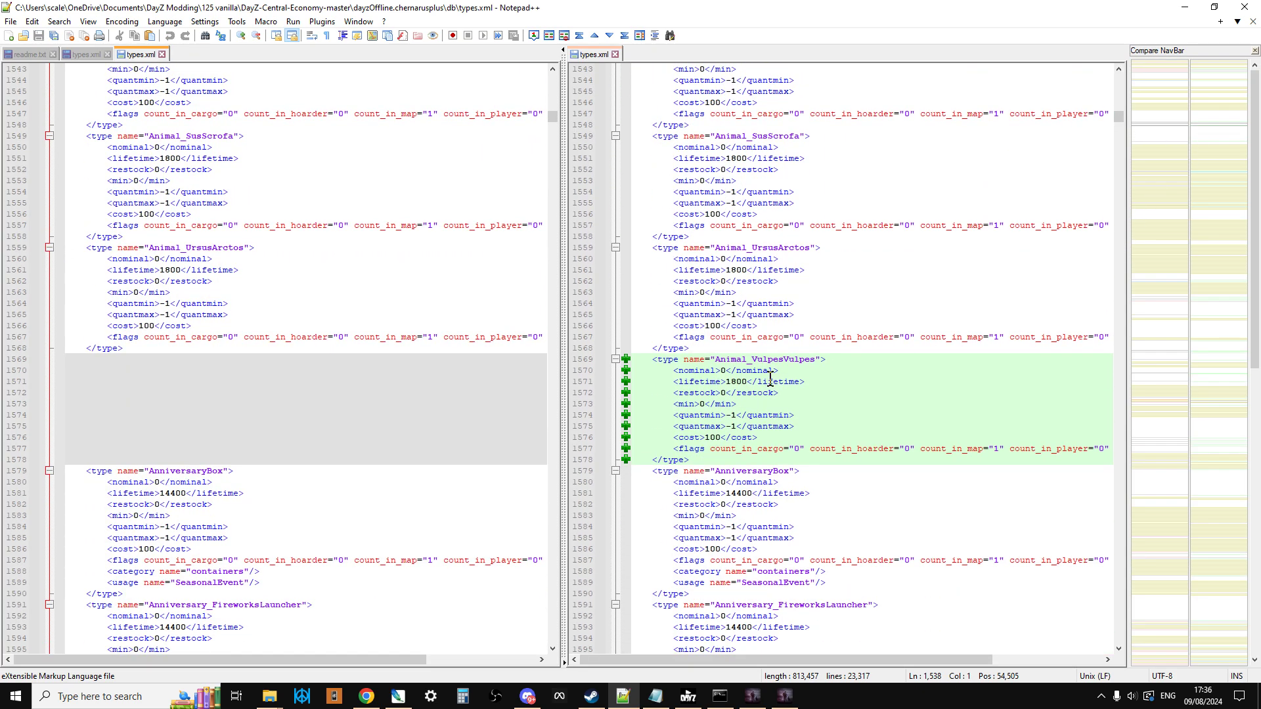
{"action": "scroll", "coordinate": [773, 372], "scroll_direction": "down", "scroll_amount": 3}
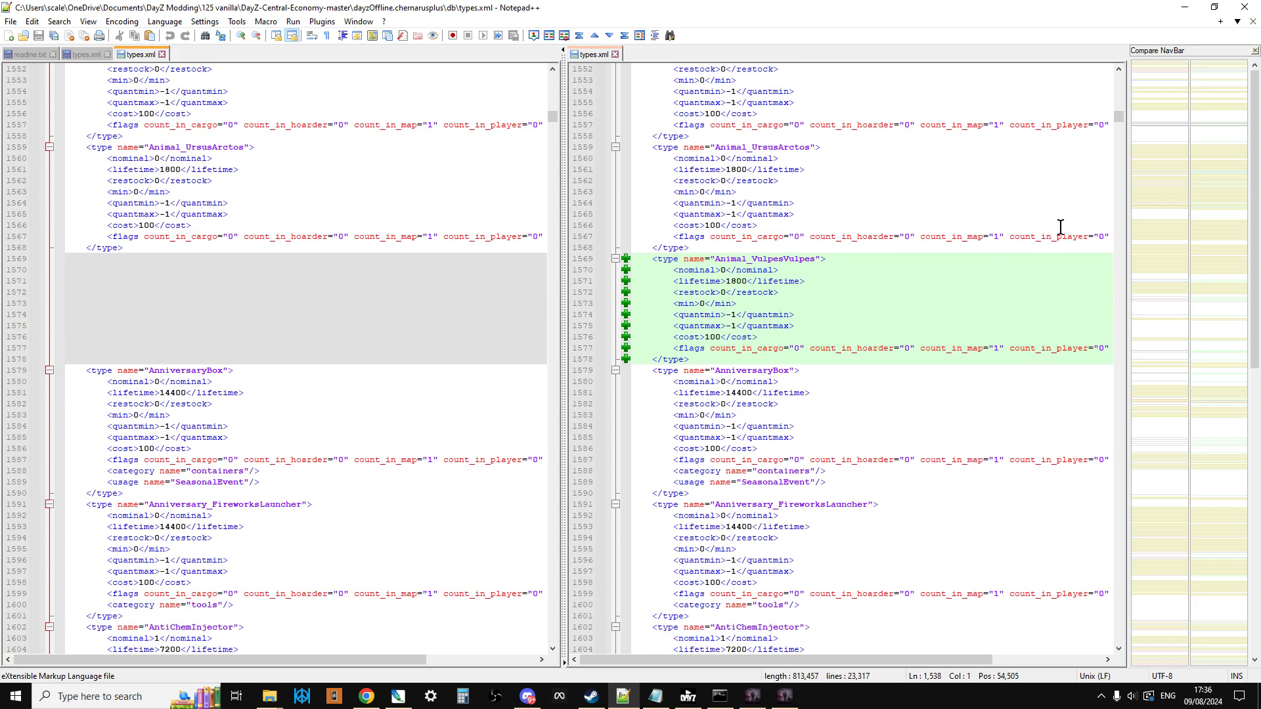
{"action": "left_click_drag", "start_coordinate": [1193, 129], "coordinate": [1201, 144]}
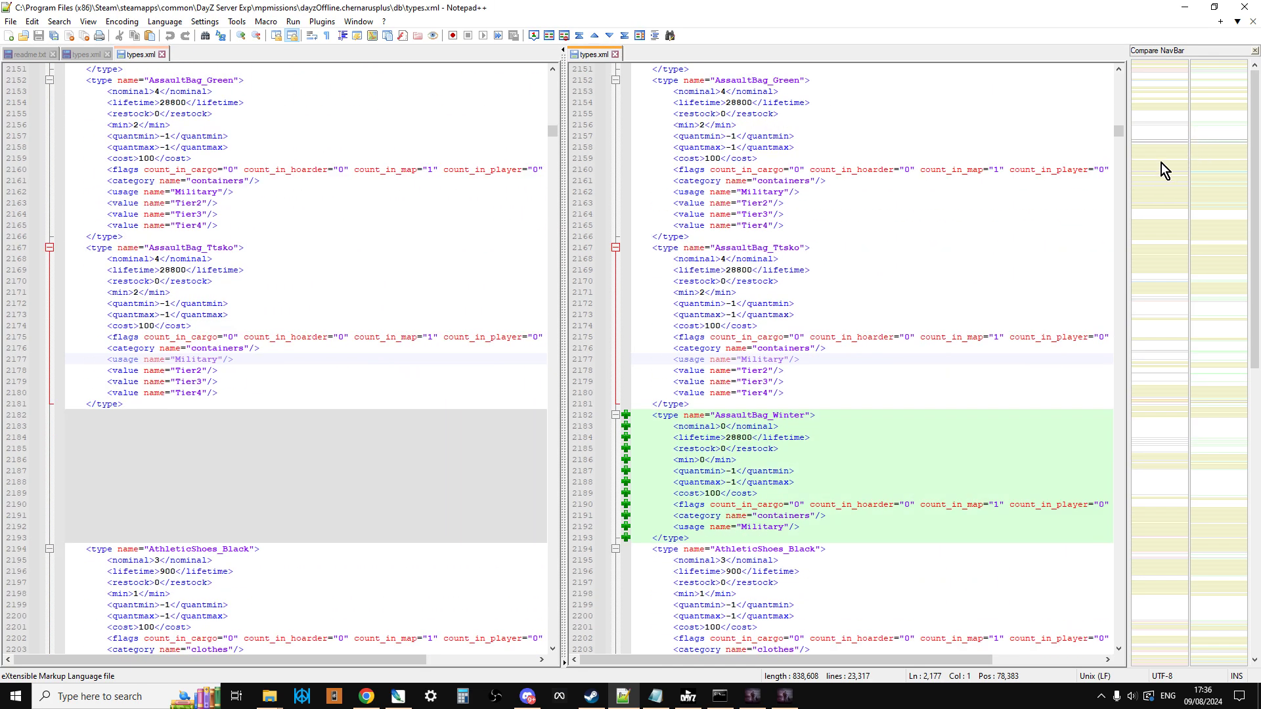
{"action": "scroll", "coordinate": [959, 318], "scroll_direction": "down", "scroll_amount": 3}
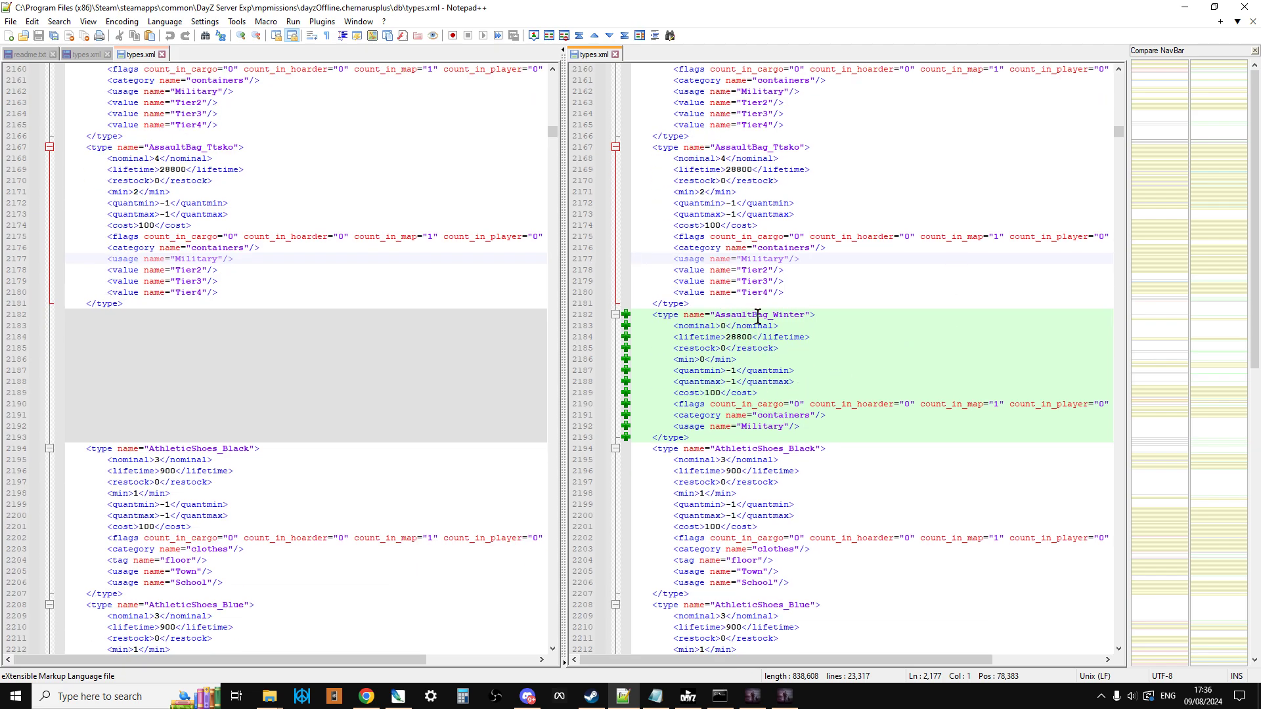
{"action": "left_click", "coordinate": [691, 438]}
{"action": "left_click_drag", "start_coordinate": [691, 438], "coordinate": [642, 315]}
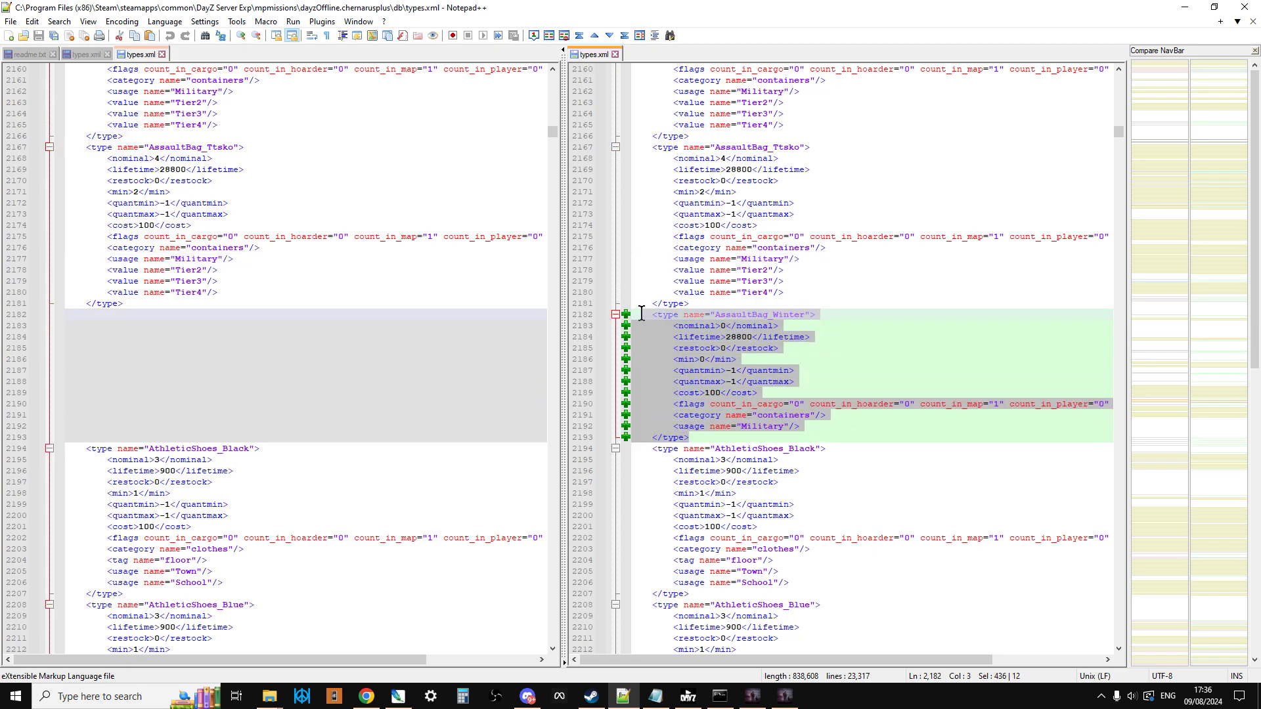
{"action": "right_click", "coordinate": [711, 337]}
{"action": "left_click", "coordinate": [751, 356]}
Search the custom 126 1c types.xml for "athleticshoes" to locate the AthleticShoes_Black entry.
{"action": "left_click", "coordinate": [75, 54]}
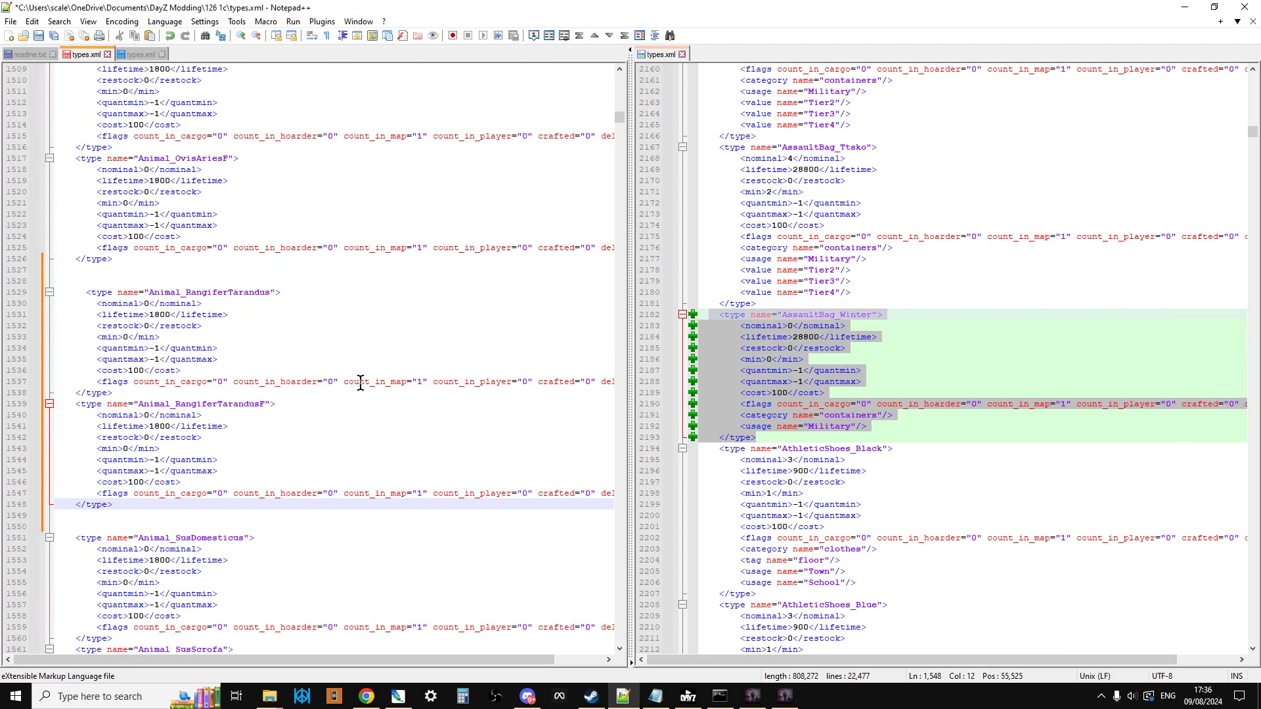
{"action": "left_click", "coordinate": [249, 518]}
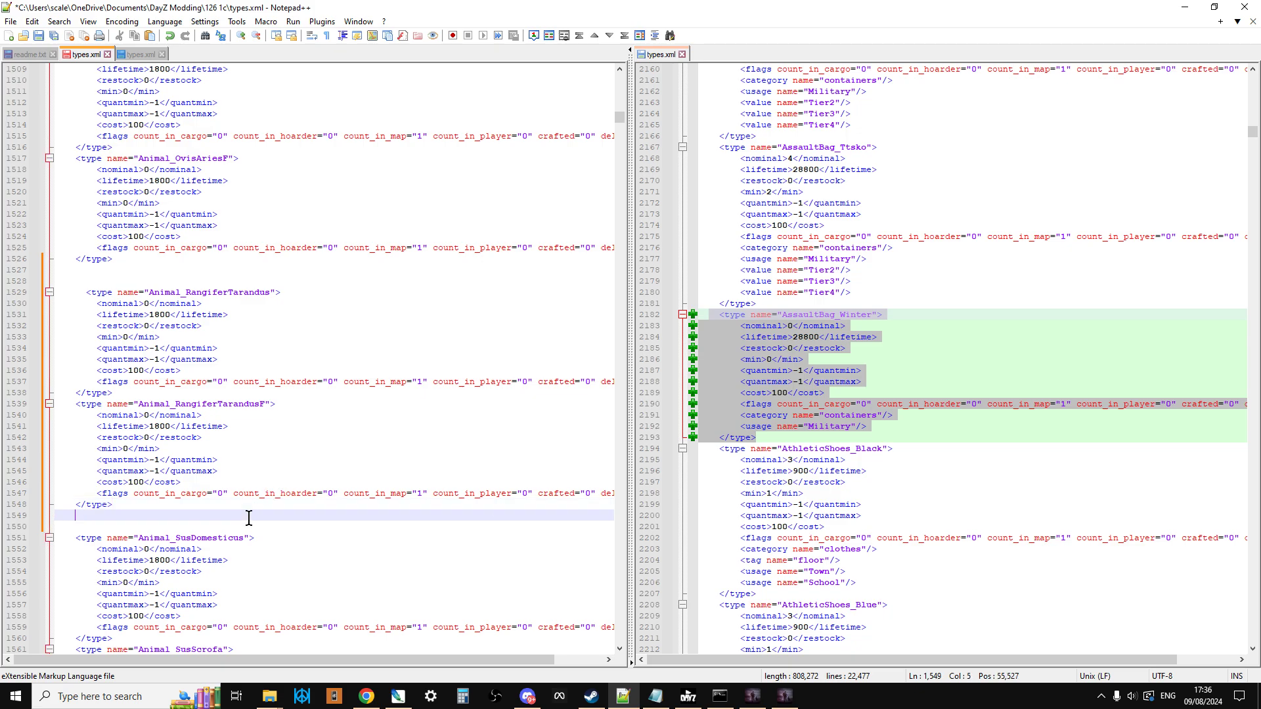
{"action": "key", "text": "ctrl+f"}
{"action": "type", "text": "athleticsh"}
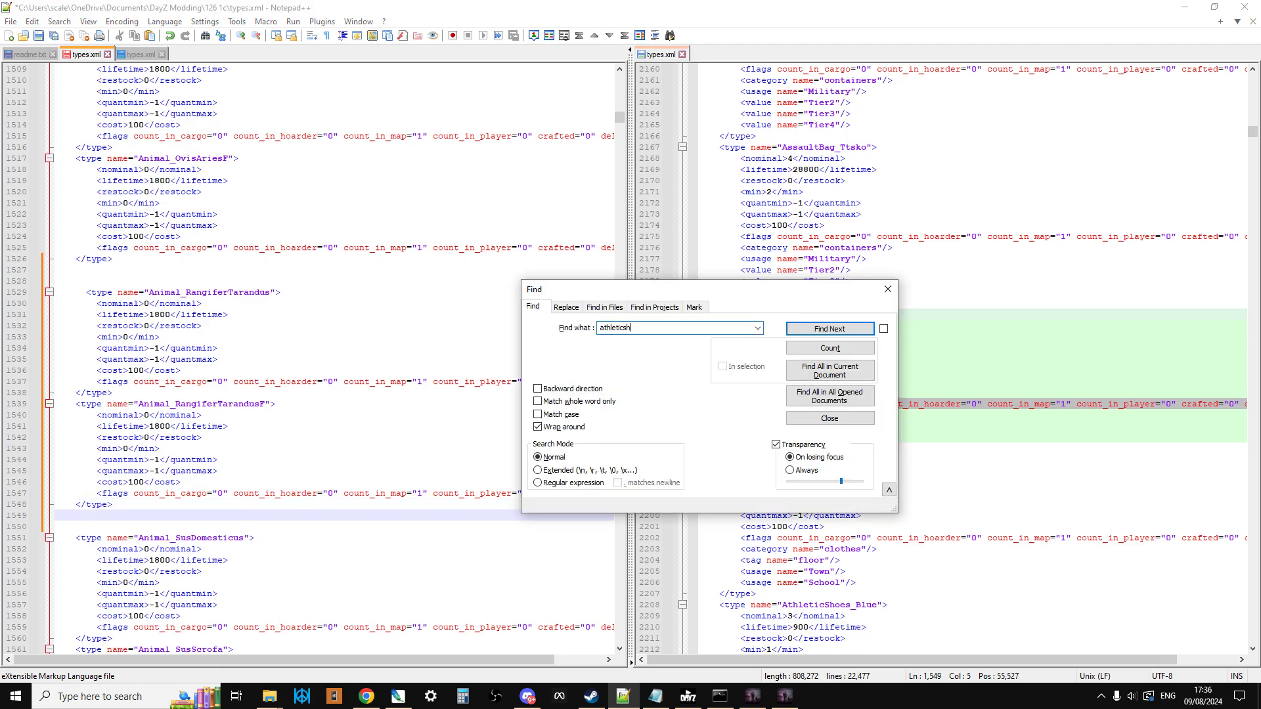
{"action": "type", "text": "oes"}
{"action": "key", "text": "Return"}
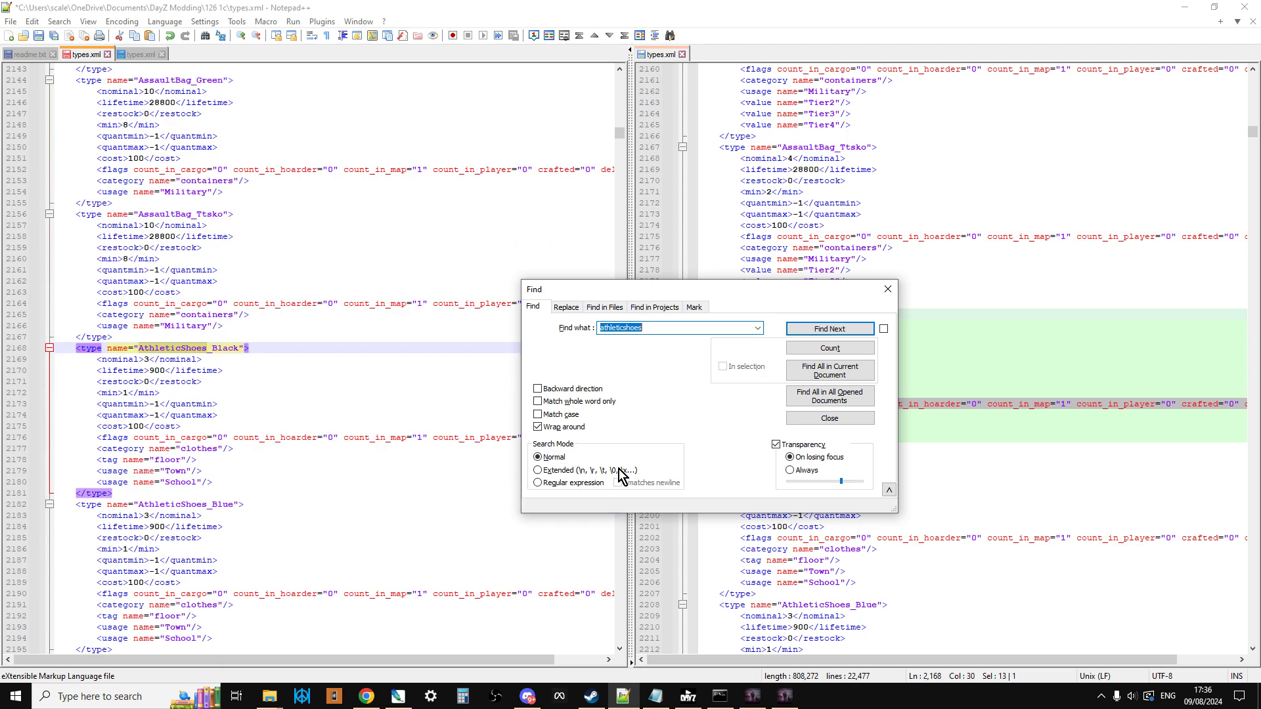
{"action": "left_click", "coordinate": [893, 289]}
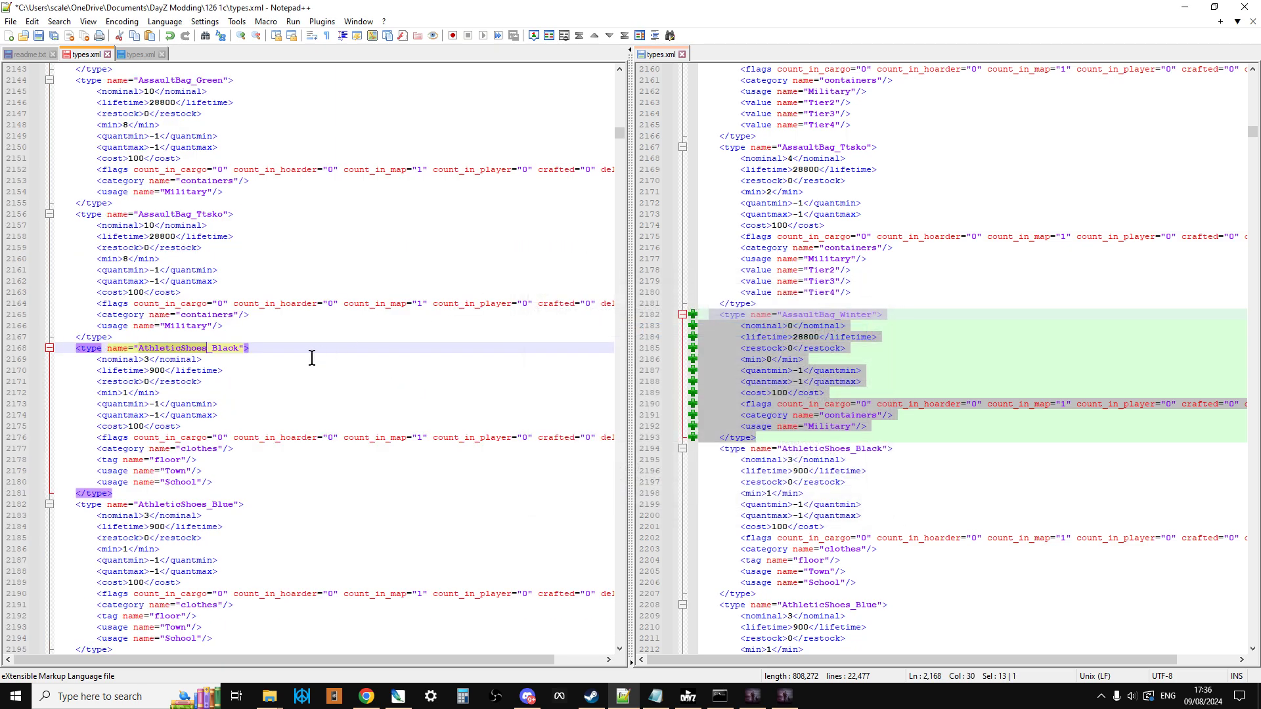
Insert the copied AssaultBag_Winter block between AssaultBag_Ttsko and AthleticShoes_Black, set off by blank lines above and below.
{"action": "left_click", "coordinate": [239, 332]}
{"action": "key", "text": "Return"}
{"action": "key", "text": "Return"}
{"action": "key", "text": "Return"}
{"action": "key", "text": "Return"}
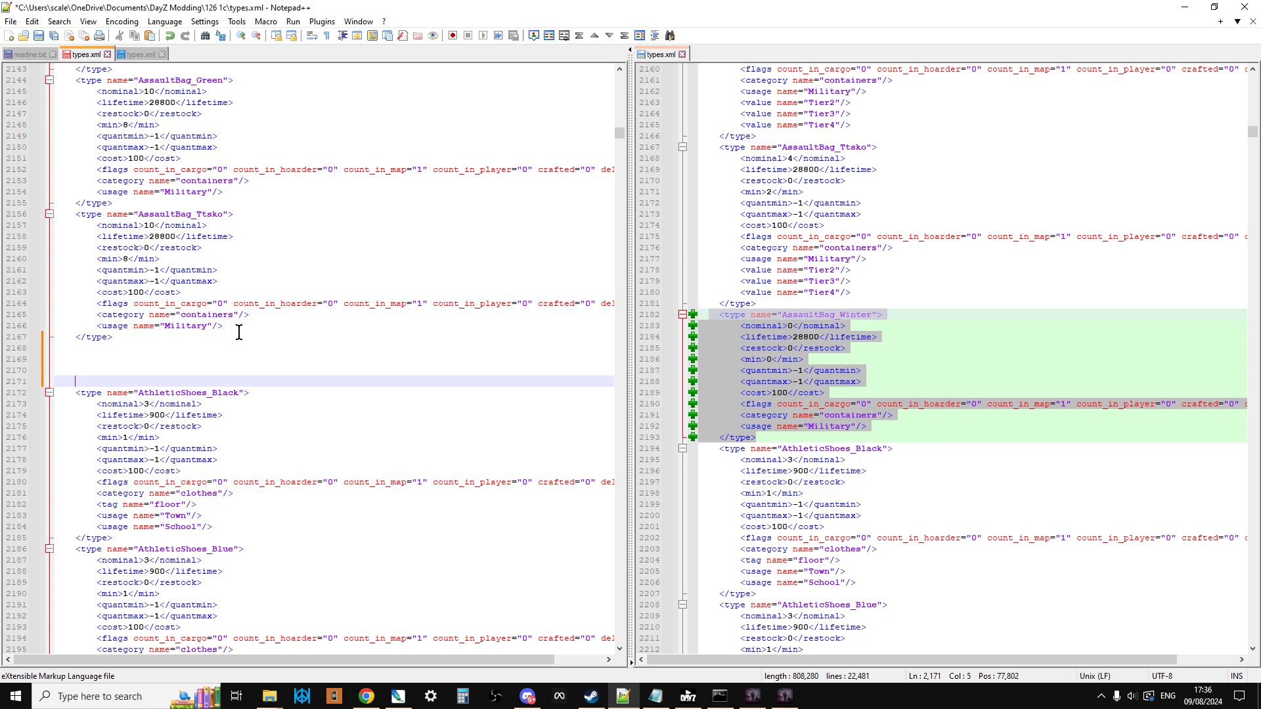
{"action": "key", "text": "Up"}
{"action": "key", "text": "Up"}
{"action": "key", "text": "ctrl+v"}
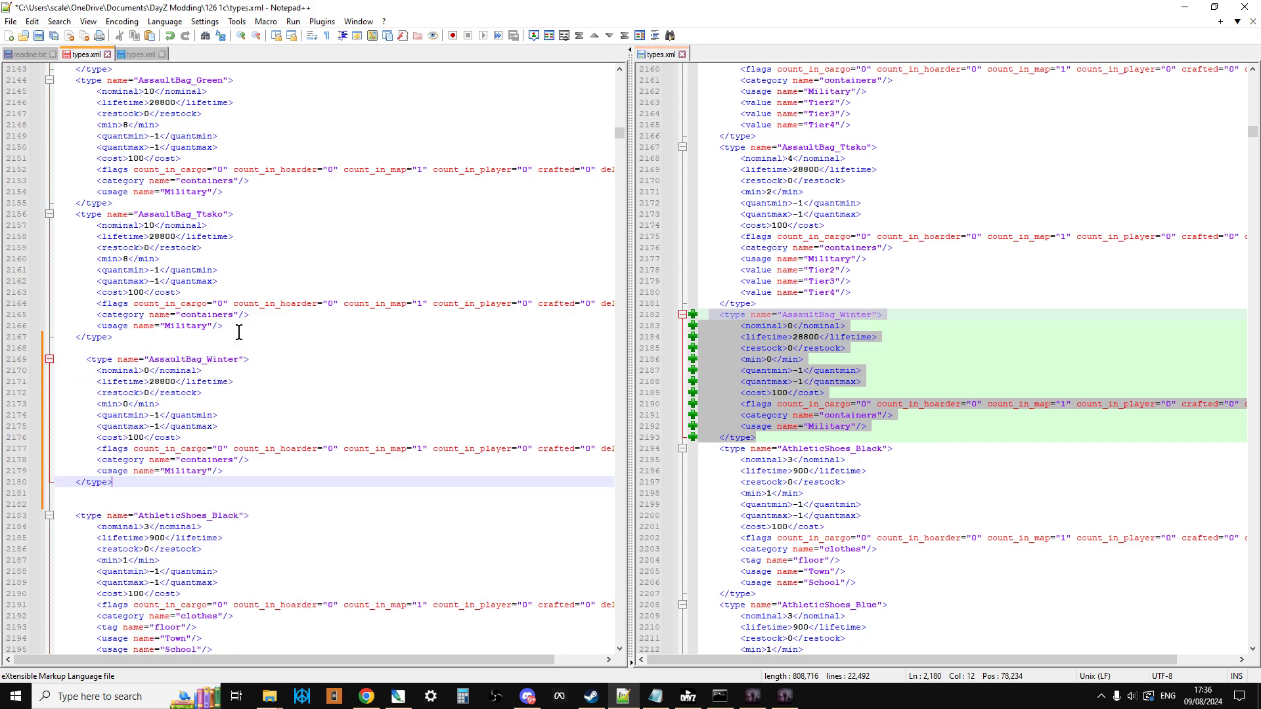
Replace the settings inside AssaultBag_Winter with those copied from AssaultBag_Ttsko, giving it nominal 10 and min 8.
{"action": "scroll", "coordinate": [230, 338], "scroll_direction": "down", "scroll_amount": 1}
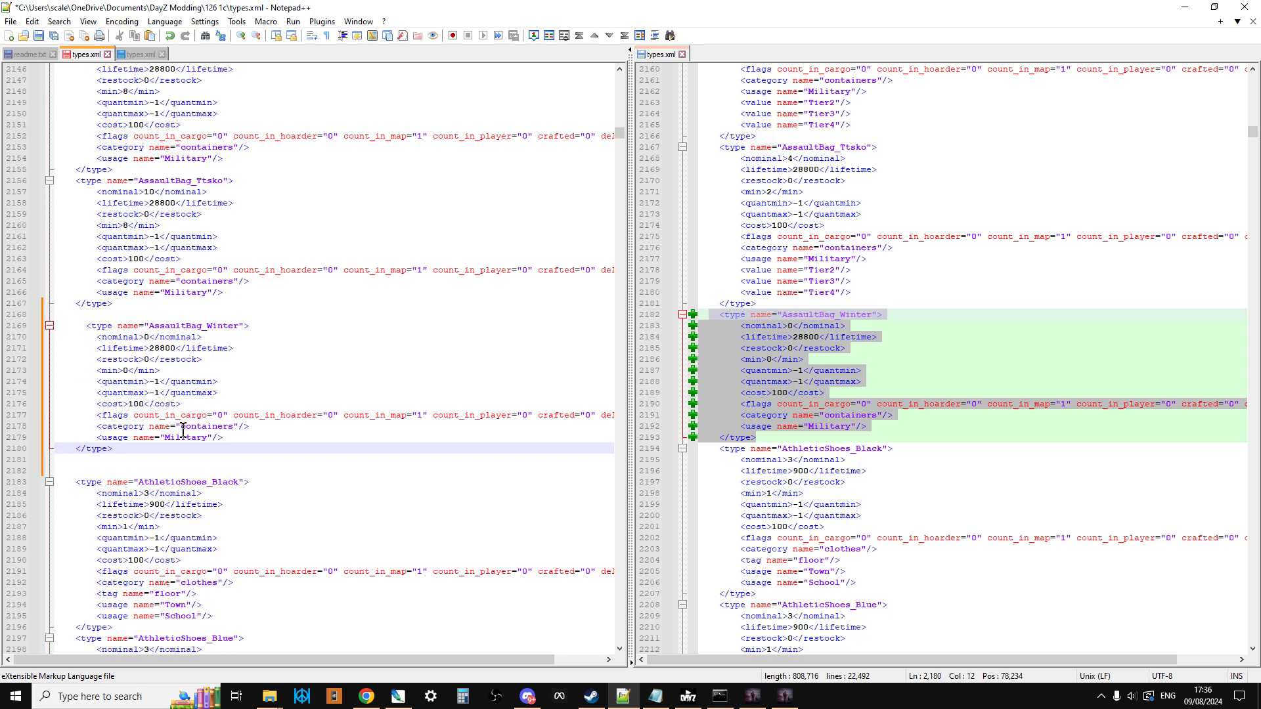
{"action": "left_click", "coordinate": [89, 333]}
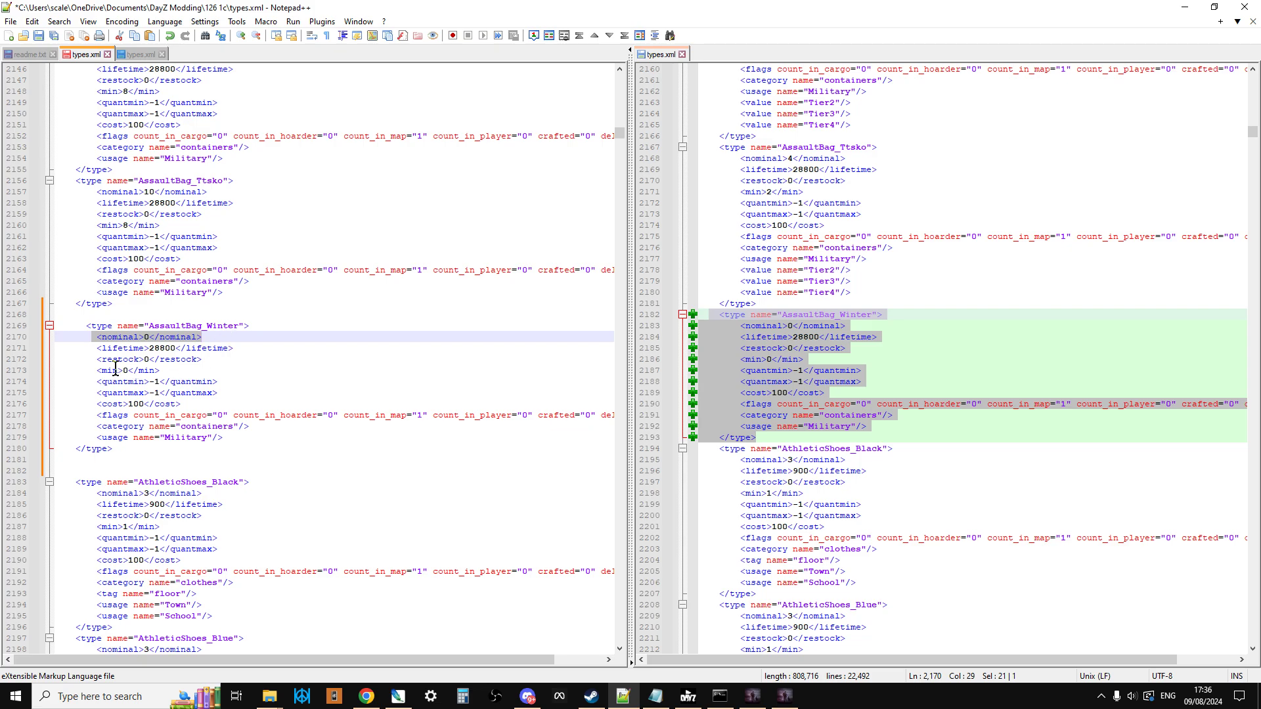
{"action": "left_click_drag", "start_coordinate": [84, 371], "coordinate": [176, 372]}
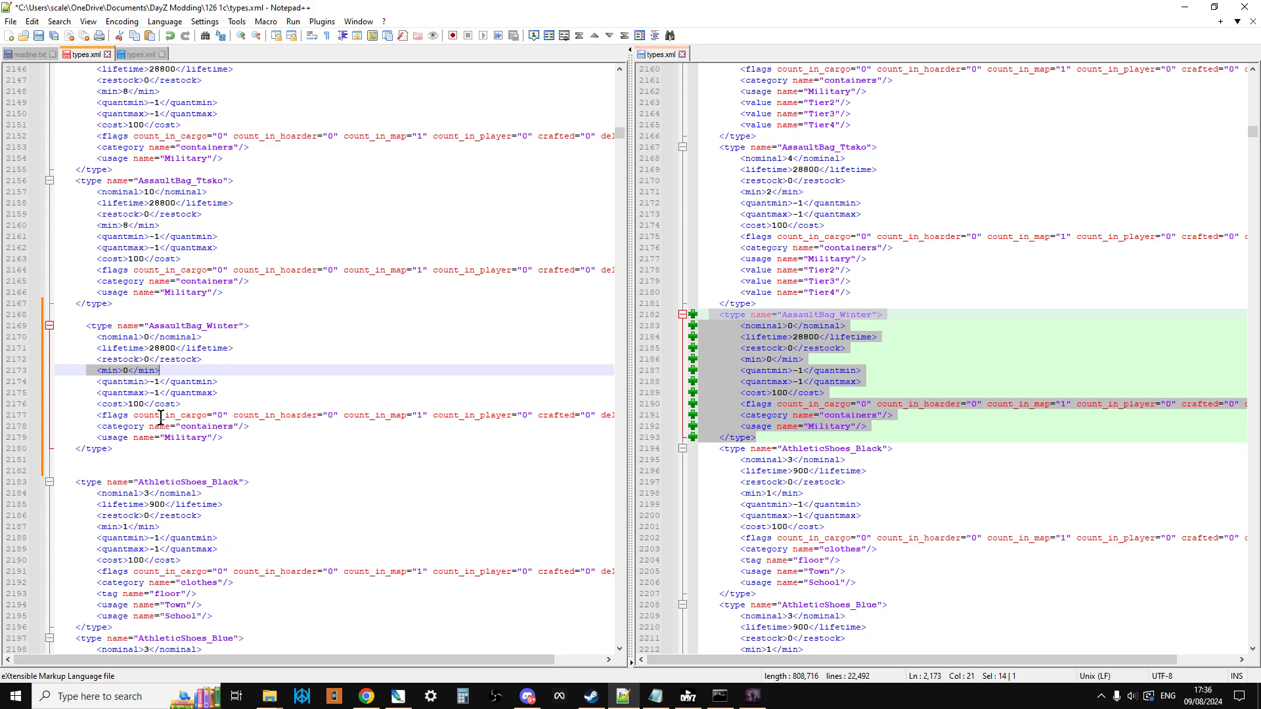
{"action": "scroll", "coordinate": [161, 410], "scroll_direction": "up", "scroll_amount": 1}
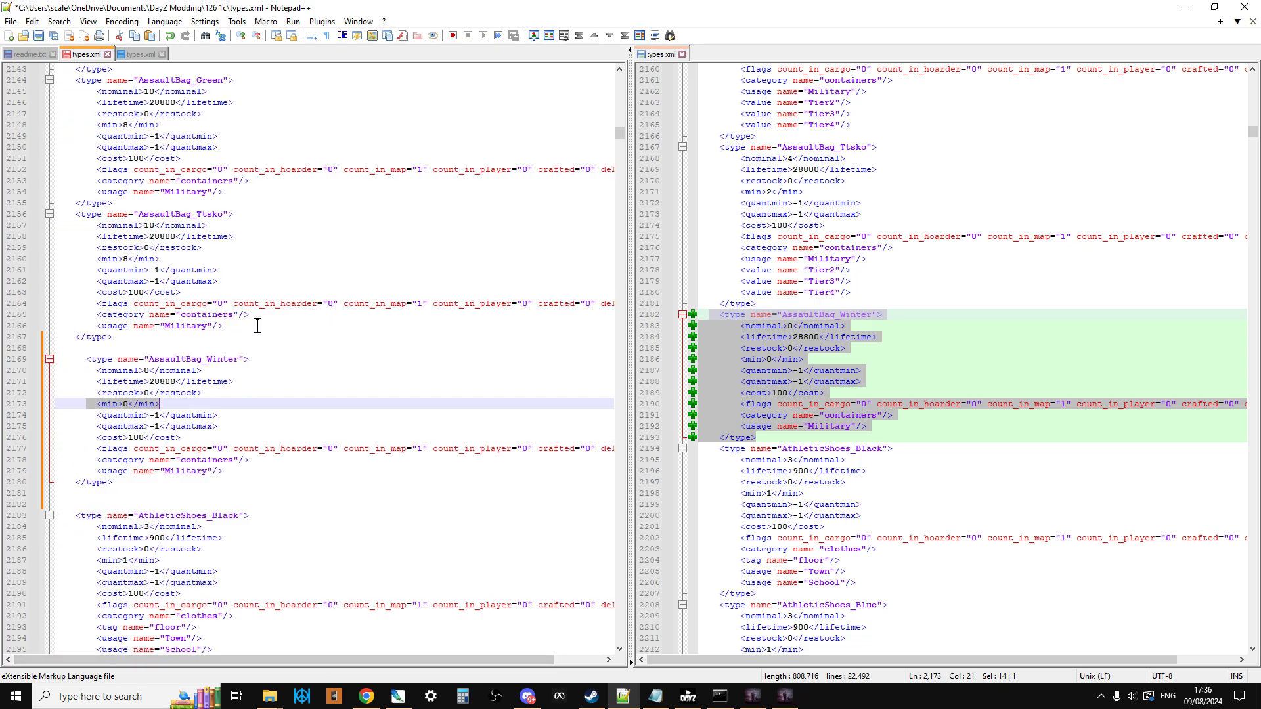
{"action": "left_click_drag", "start_coordinate": [258, 327], "coordinate": [79, 226]}
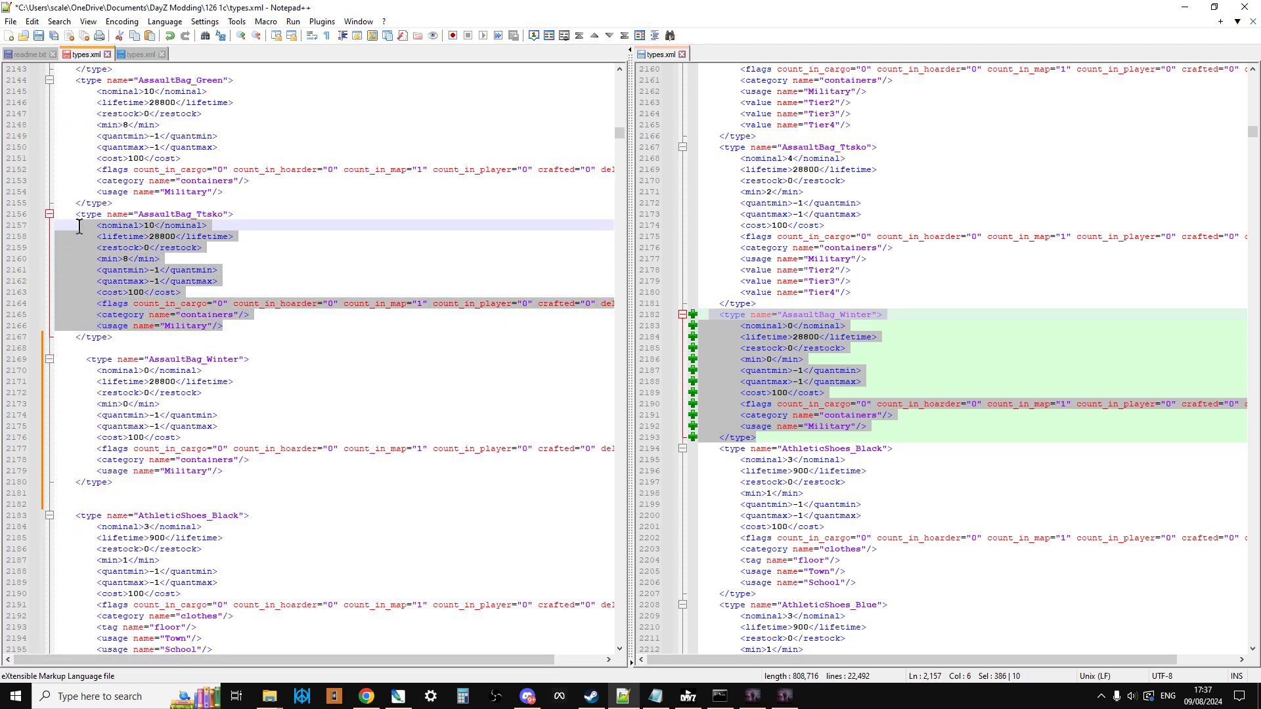
{"action": "right_click", "coordinate": [145, 296]}
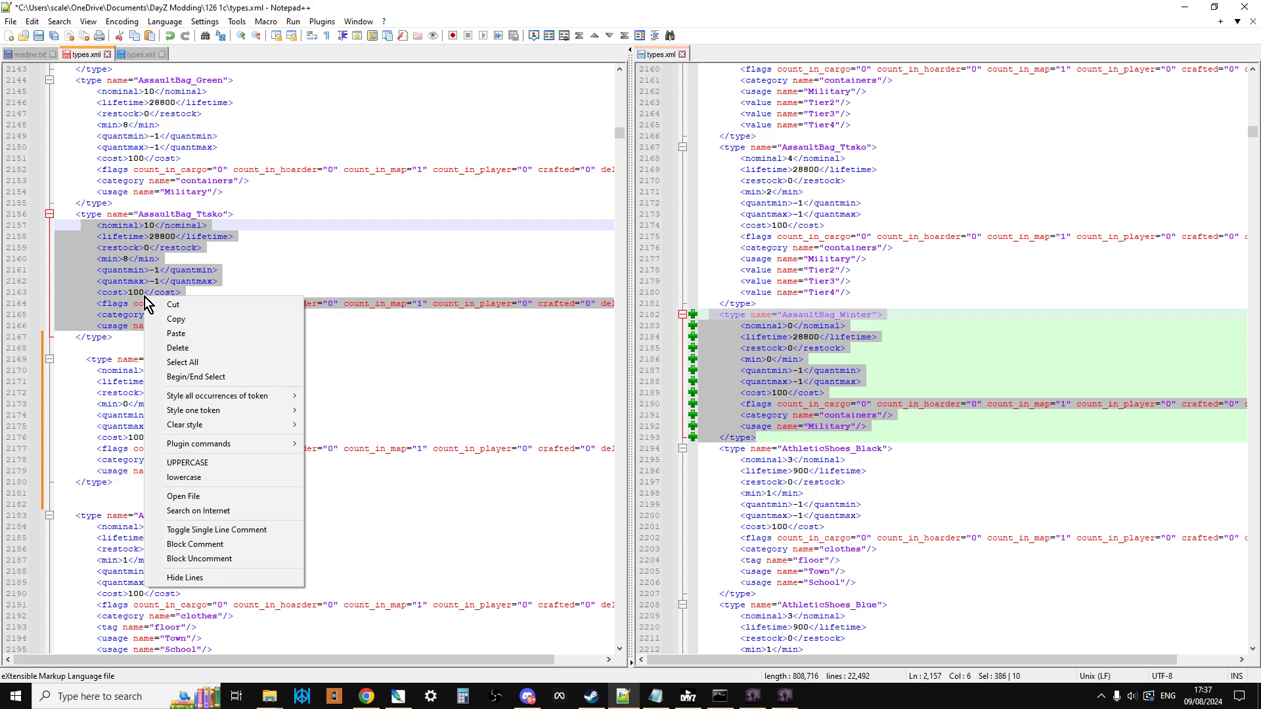
{"action": "left_click", "coordinate": [182, 324]}
{"action": "left_click_drag", "start_coordinate": [225, 470], "coordinate": [94, 370]}
{"action": "right_click", "coordinate": [110, 377]}
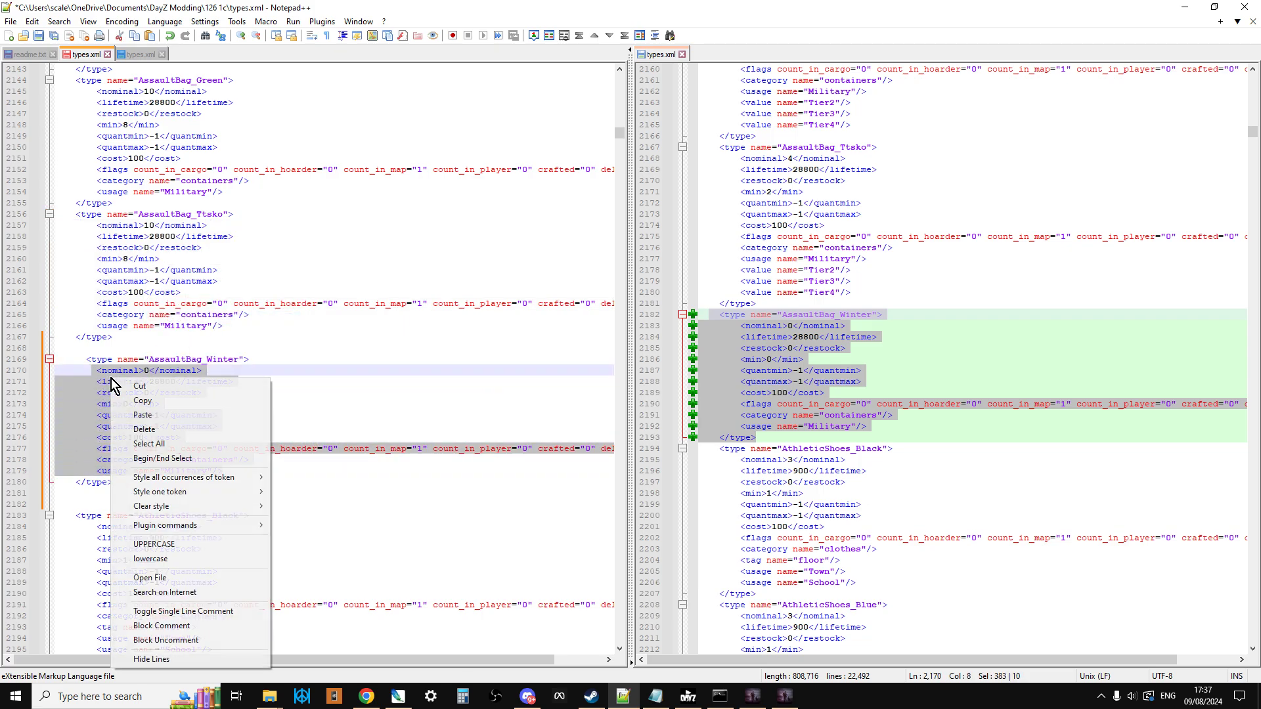
{"action": "left_click", "coordinate": [159, 414]}
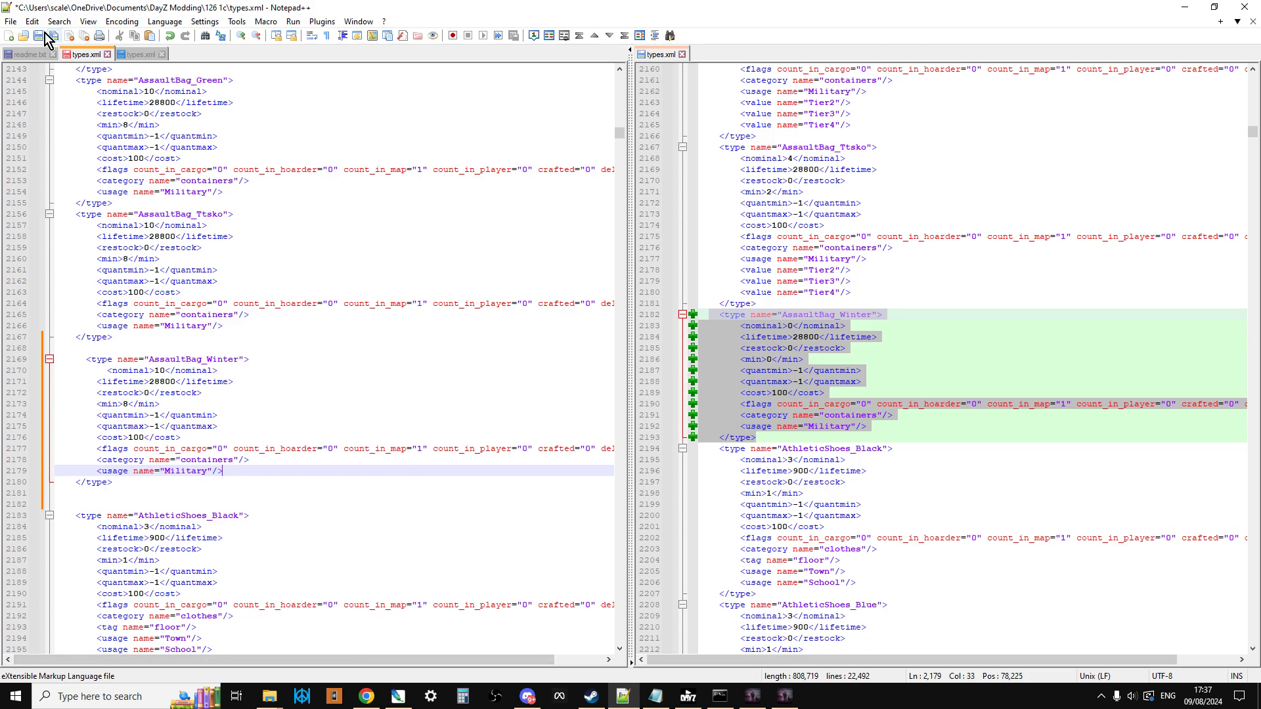
Return to the 1.25 vanilla comparison and copy the added Balaclava3Holes_White and BalaclavaMask_BDU blocks from the experimental file.
{"action": "left_click", "coordinate": [128, 55]}
{"action": "scroll", "coordinate": [888, 415], "scroll_direction": "down", "scroll_amount": 4}
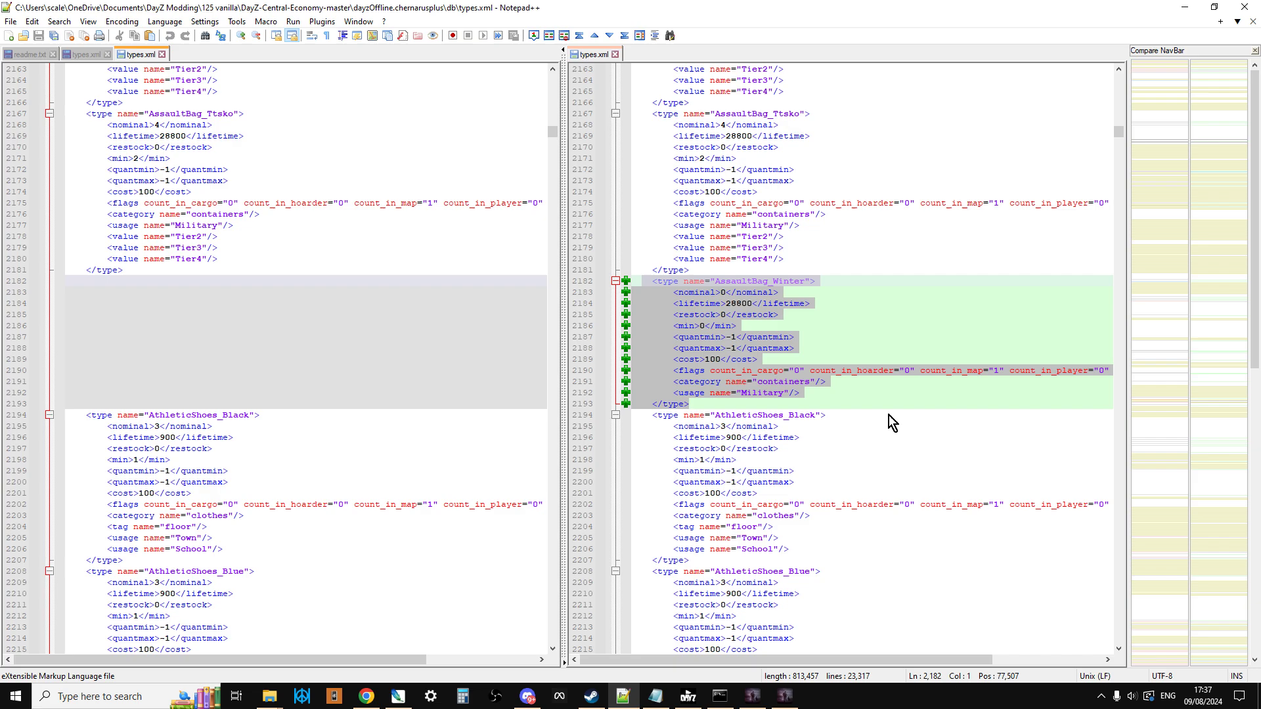
{"action": "scroll", "coordinate": [889, 415], "scroll_direction": "down", "scroll_amount": 20}
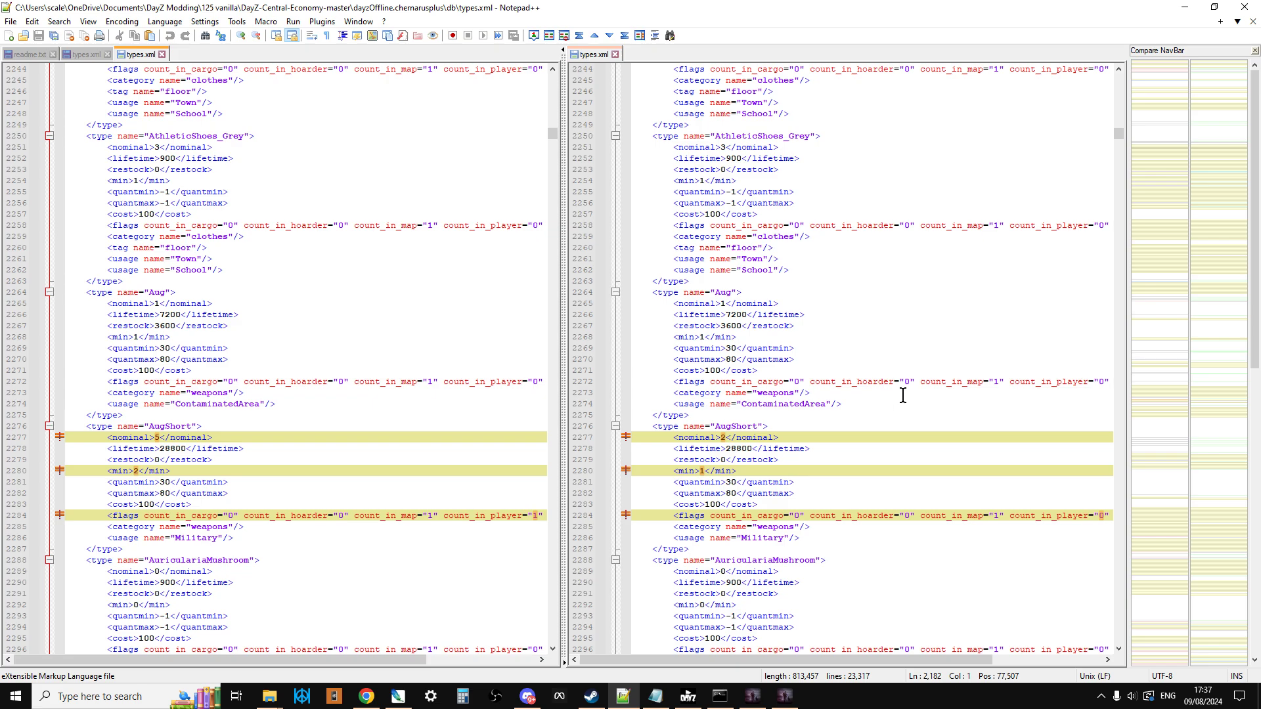
{"action": "scroll", "coordinate": [933, 394], "scroll_direction": "down", "scroll_amount": 2}
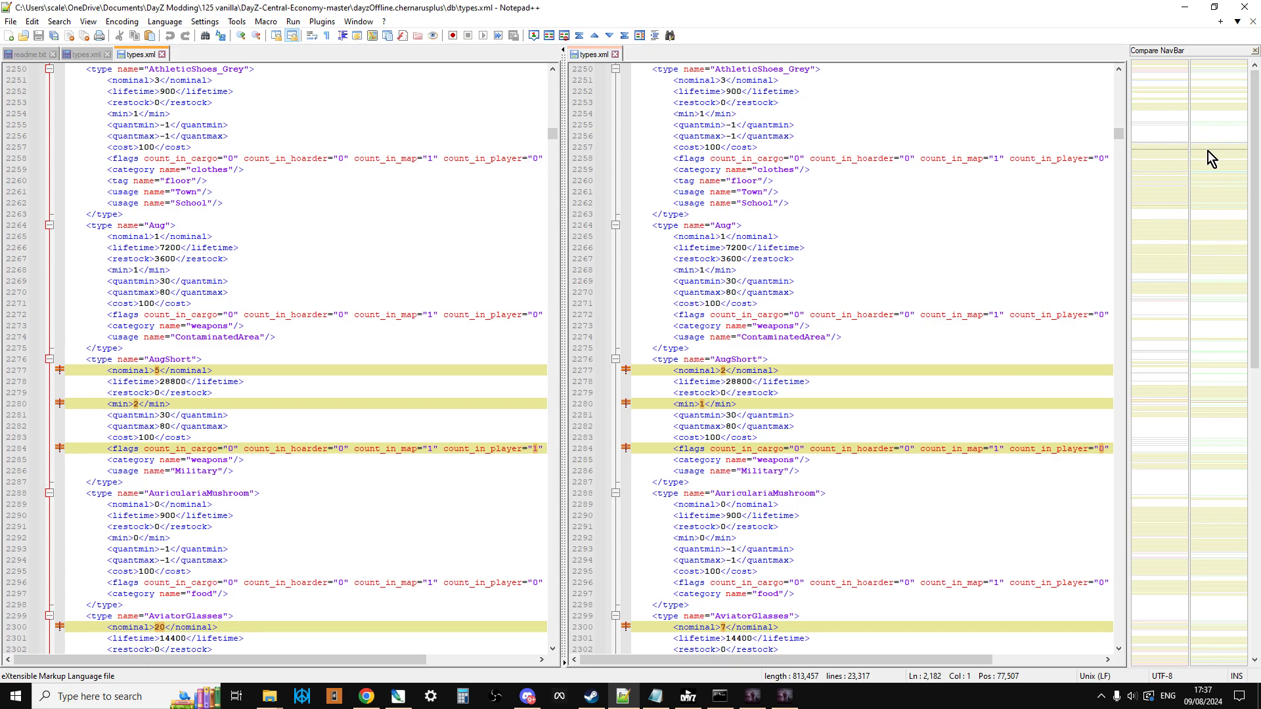
{"action": "left_click_drag", "start_coordinate": [1208, 151], "coordinate": [1203, 188]}
{"action": "left_click", "coordinate": [1149, 180]}
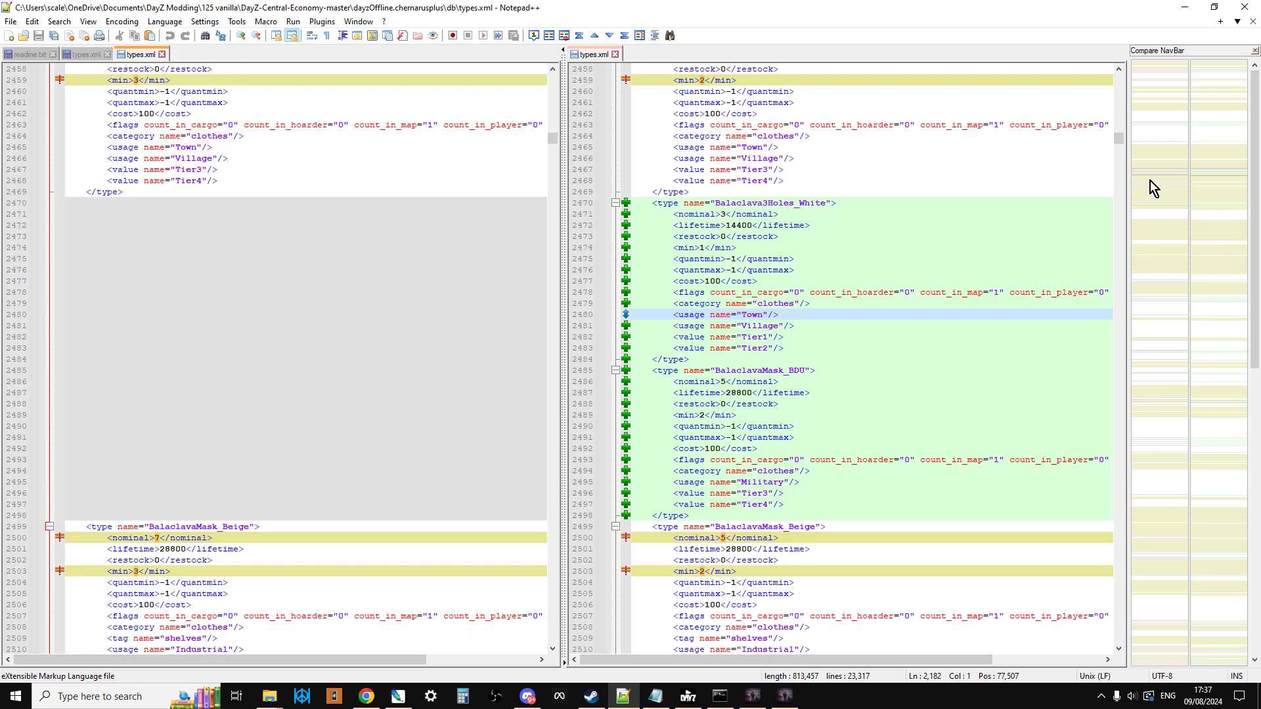
{"action": "scroll", "coordinate": [814, 256], "scroll_direction": "up", "scroll_amount": 2}
{"action": "scroll", "coordinate": [814, 256], "scroll_direction": "up", "scroll_amount": 1}
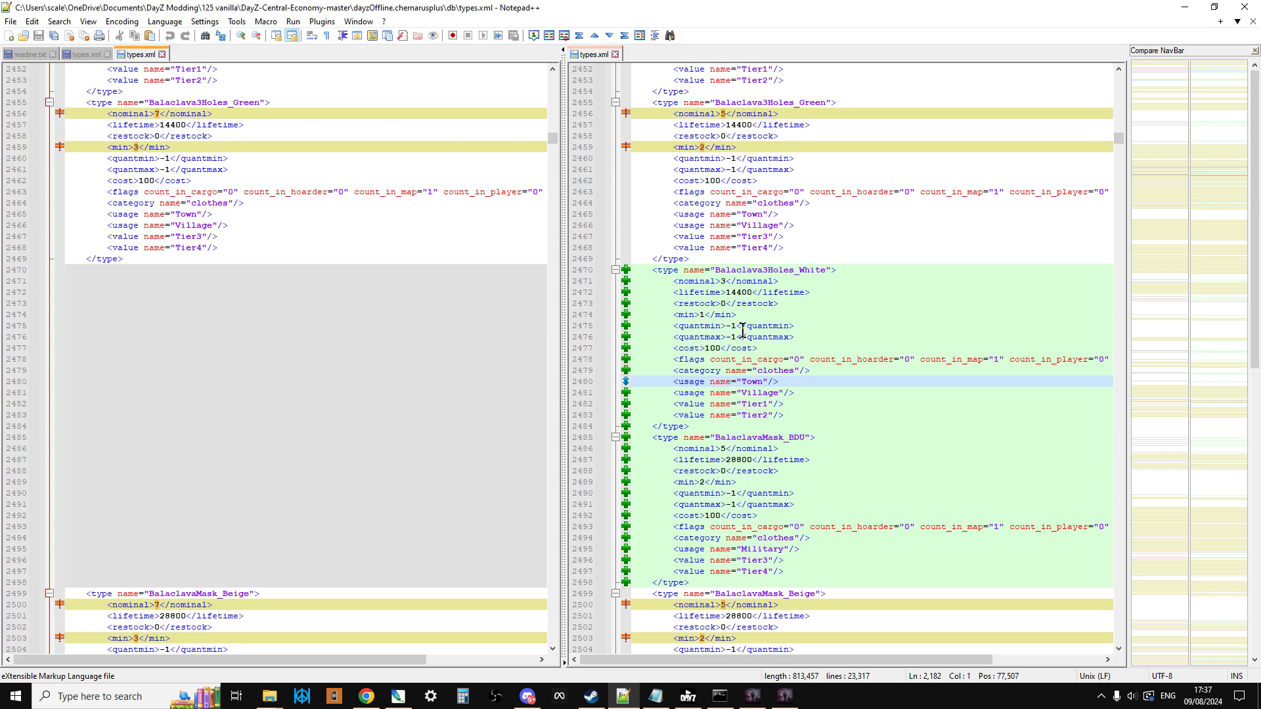
{"action": "scroll", "coordinate": [742, 334], "scroll_direction": "down", "scroll_amount": 1}
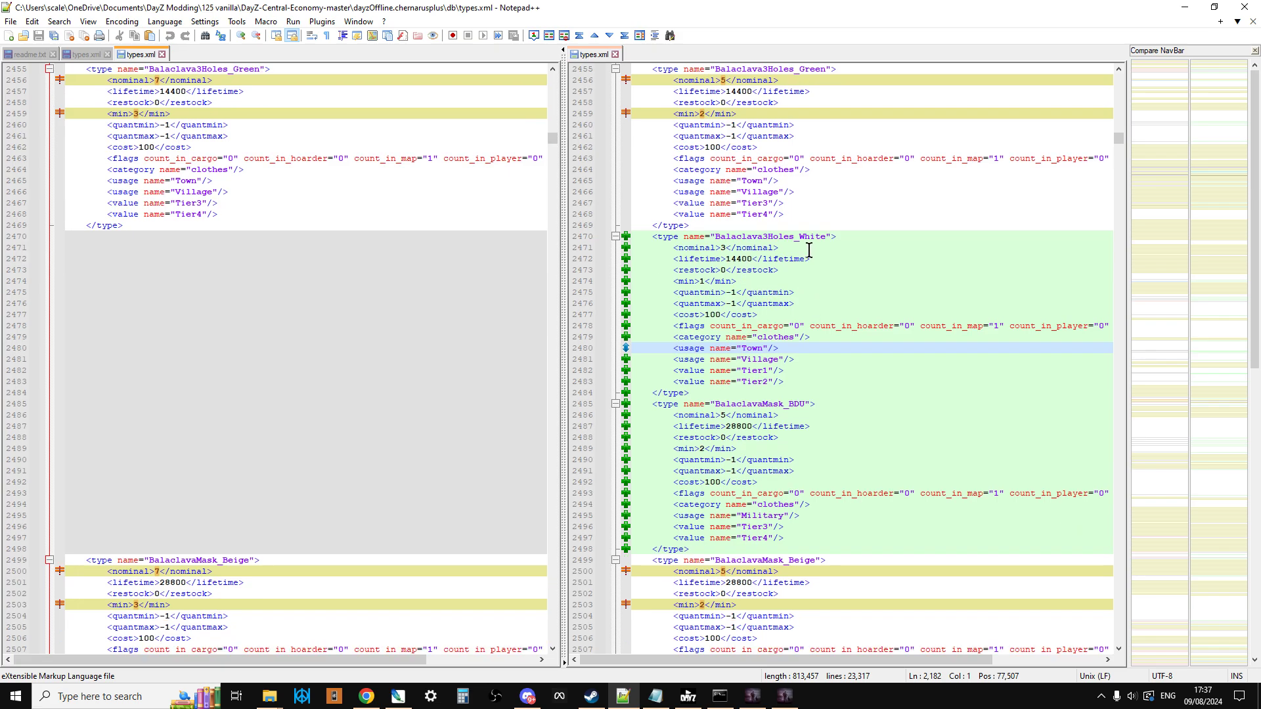
{"action": "left_click", "coordinate": [679, 247]}
{"action": "left_click_drag", "start_coordinate": [647, 237], "coordinate": [935, 549]}
{"action": "right_click", "coordinate": [738, 438]}
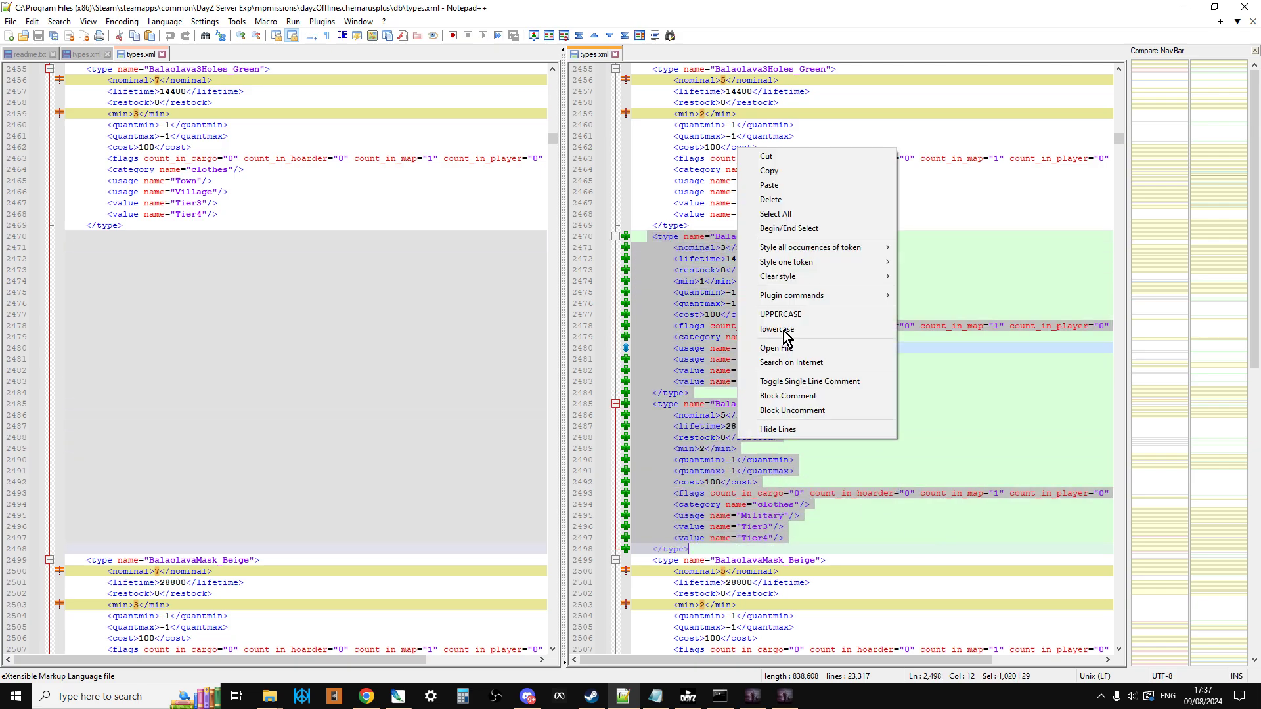
{"action": "left_click", "coordinate": [783, 173]}
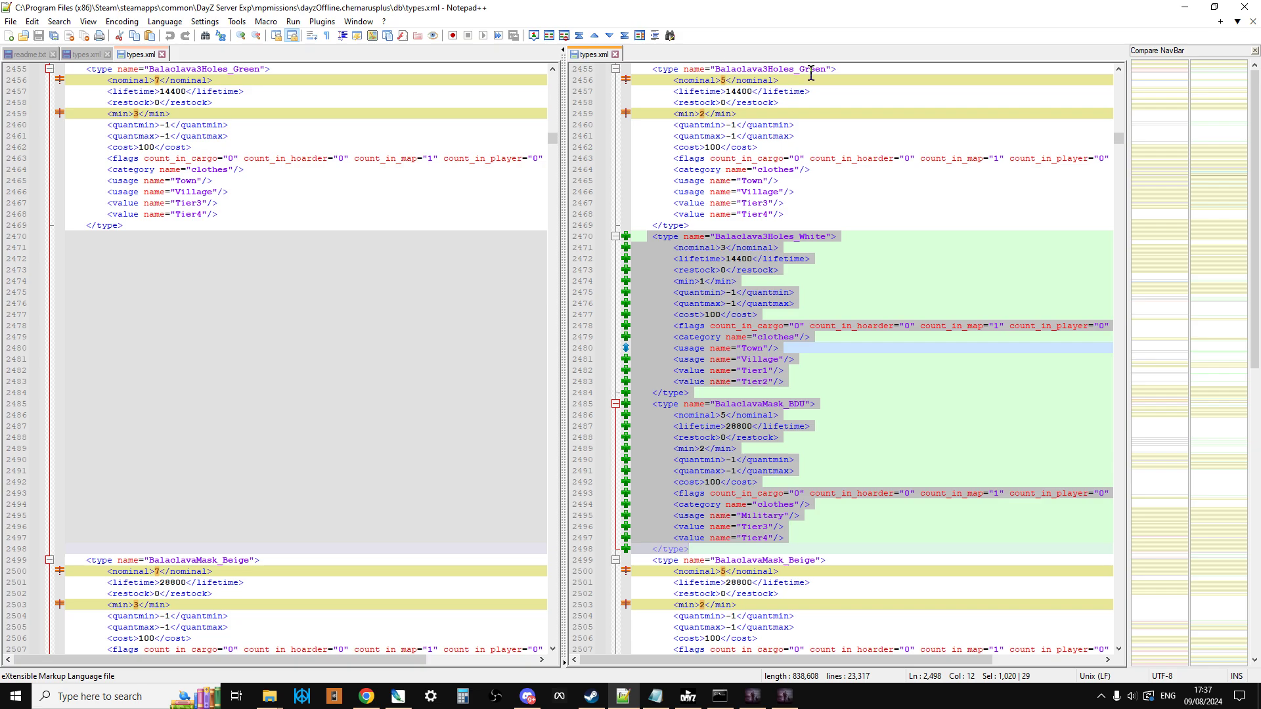
Search the custom 126 1c types.xml for "3holes" to locate the Balaclava3Holes entries.
{"action": "left_click", "coordinate": [90, 54]}
{"action": "left_click", "coordinate": [276, 293]}
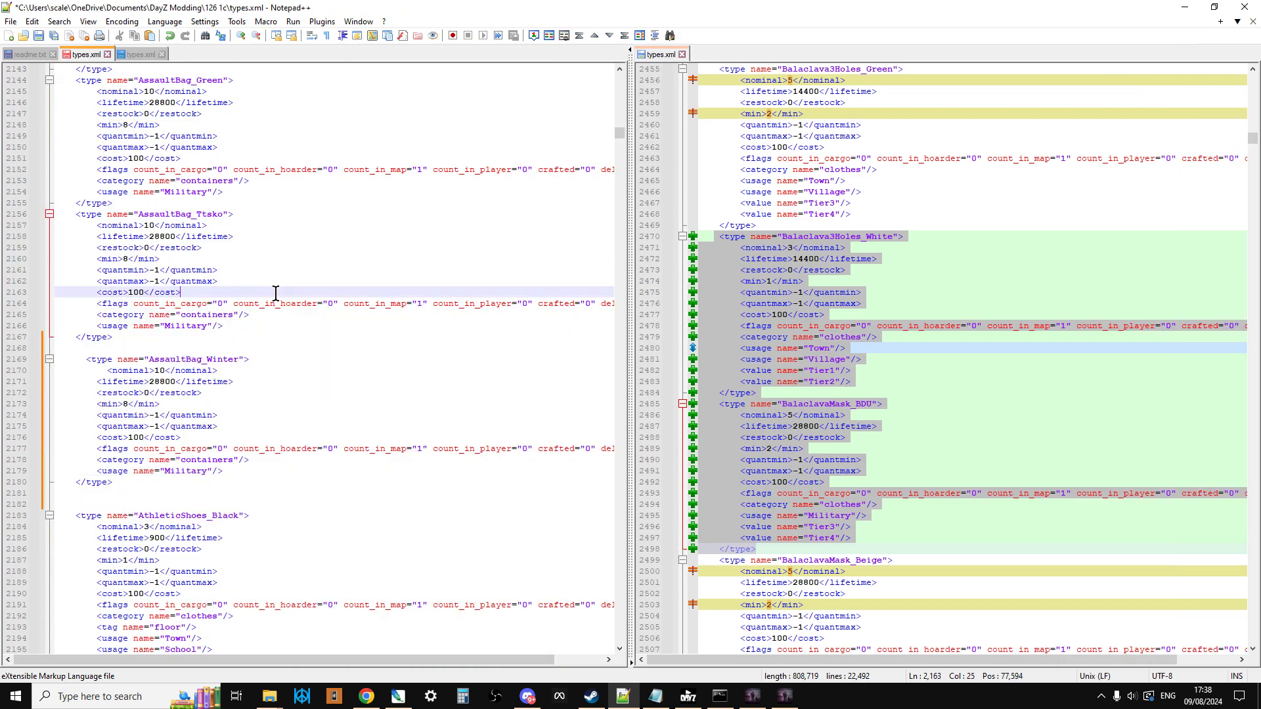
{"action": "key", "text": "ctrl+f"}
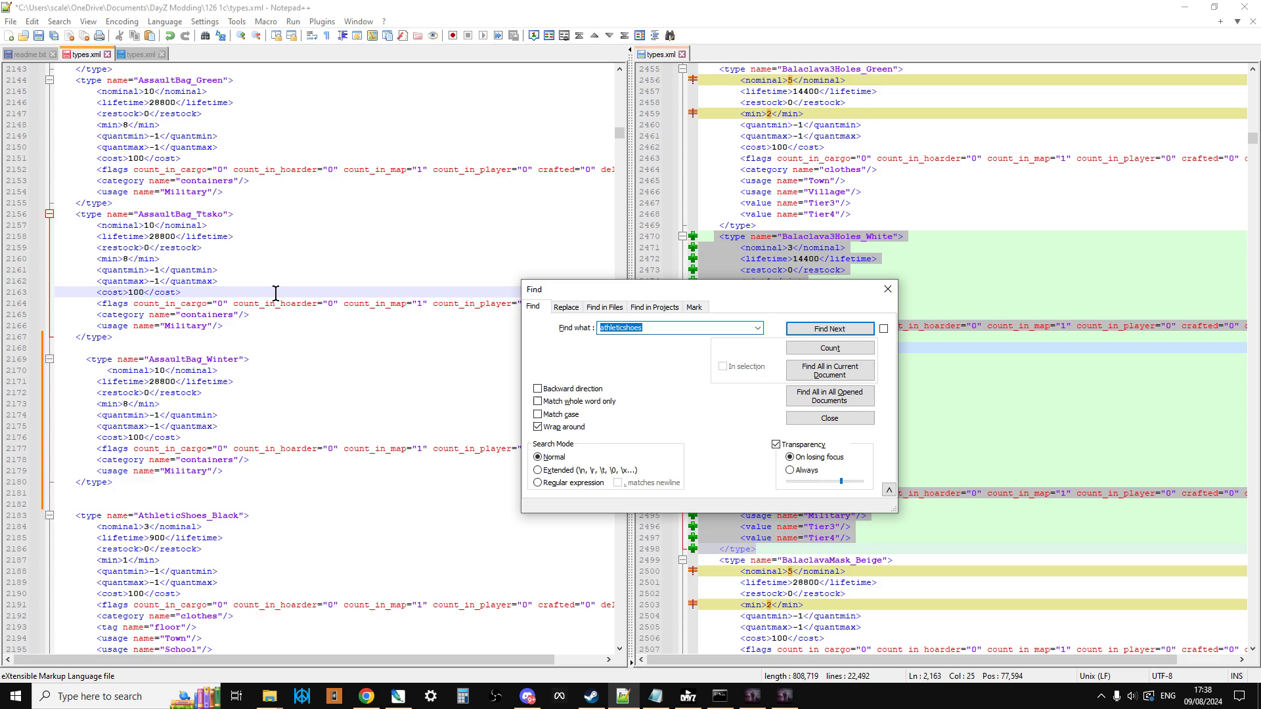
{"action": "type", "text": "3holes"}
{"action": "key", "text": "Return"}
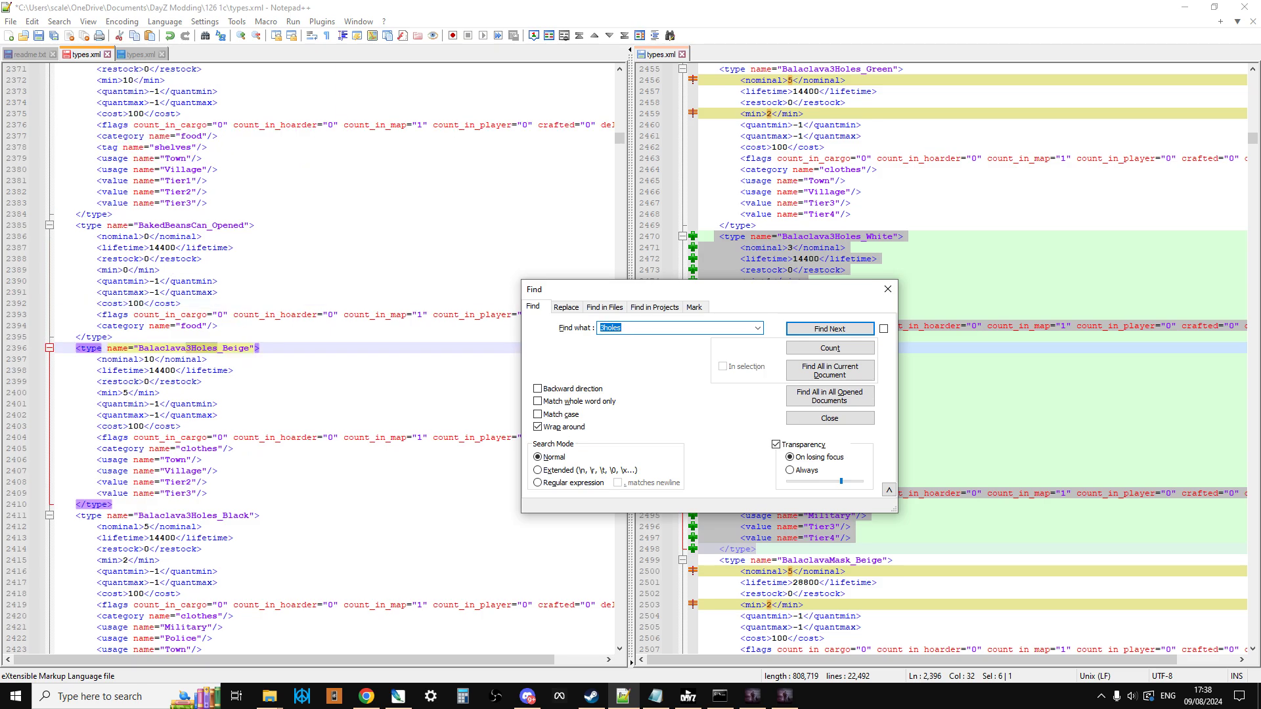
{"action": "left_click", "coordinate": [889, 290]}
Insert the copied Balaclava3Holes_White and BalaclavaMask_BDU blocks between Balaclava3Holes_Green and BalaclavaMask_Beige, set off by blank lines.
{"action": "scroll", "coordinate": [488, 374], "scroll_direction": "down", "scroll_amount": 4}
{"action": "scroll", "coordinate": [351, 428], "scroll_direction": "down", "scroll_amount": 2}
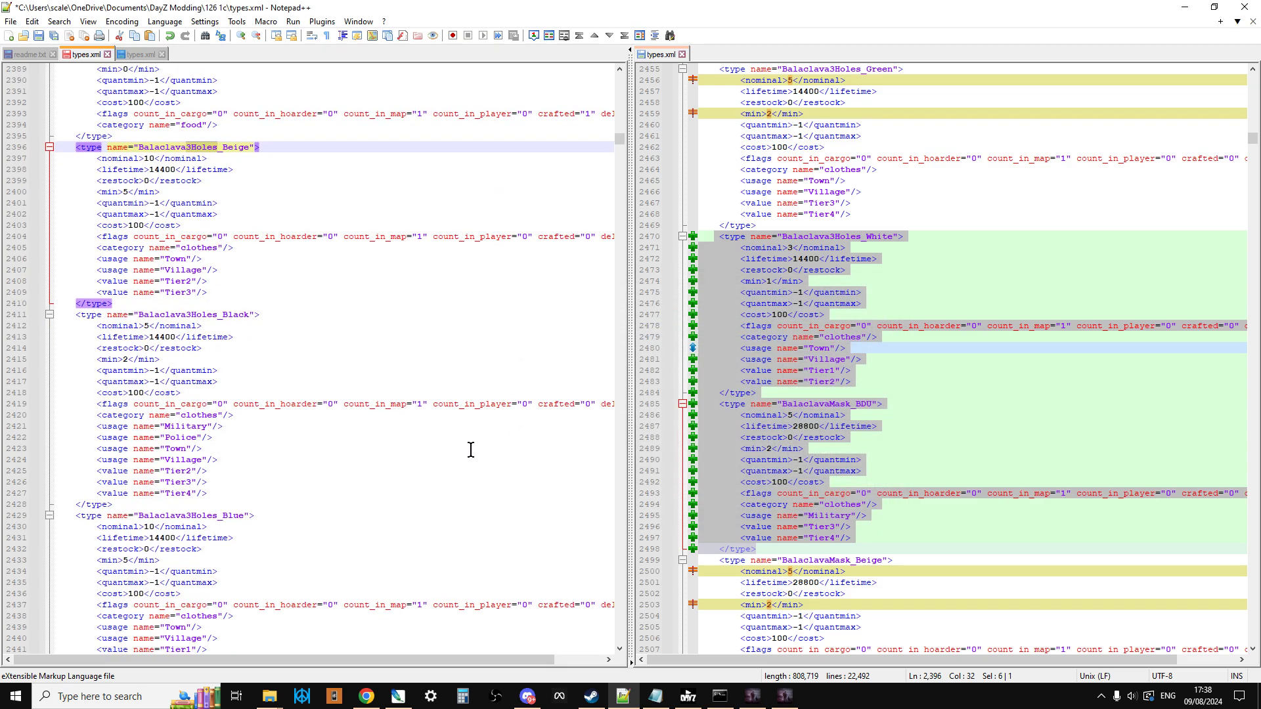
{"action": "scroll", "coordinate": [424, 365], "scroll_direction": "down", "scroll_amount": 4}
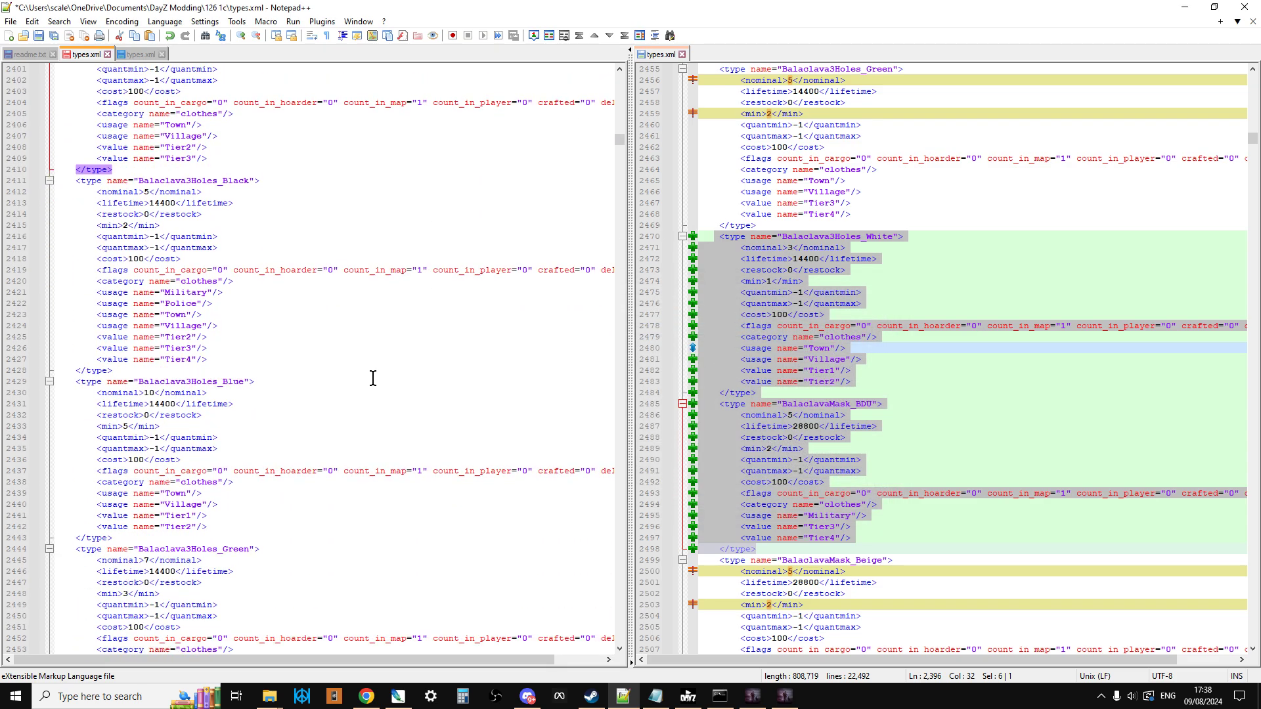
{"action": "scroll", "coordinate": [371, 378], "scroll_direction": "down", "scroll_amount": 7}
{"action": "left_click", "coordinate": [136, 472]}
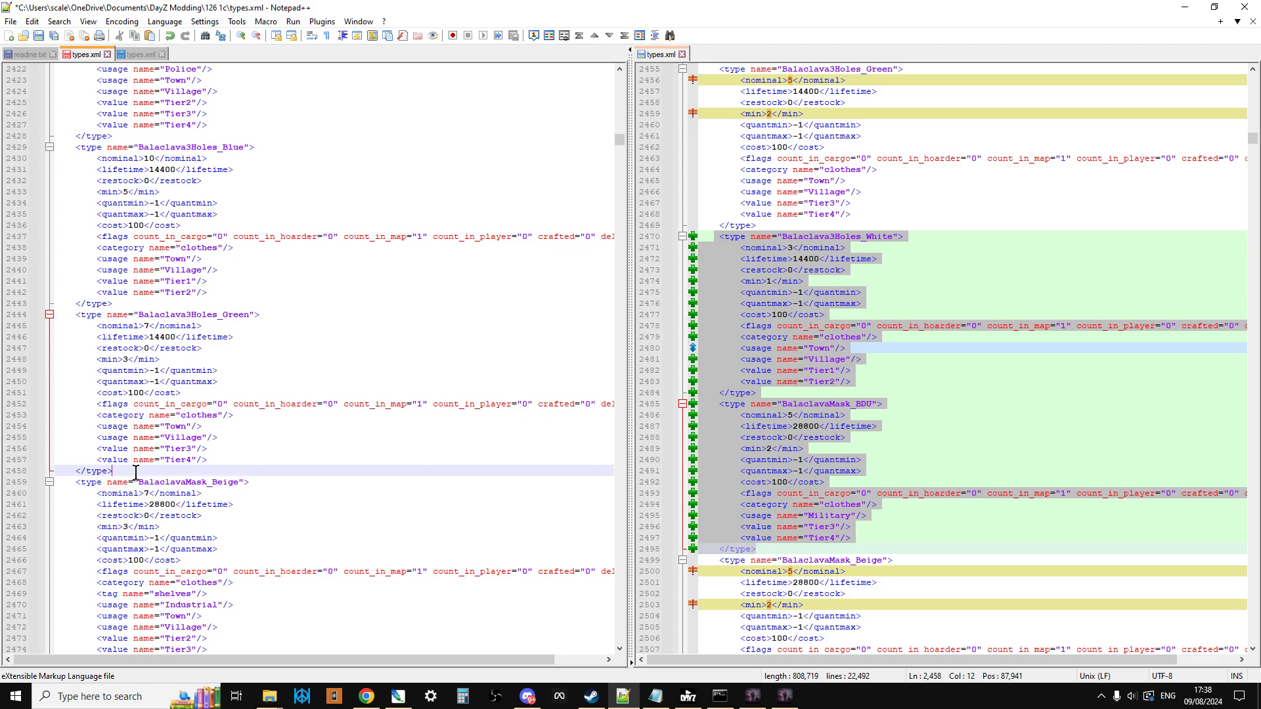
{"action": "key", "text": "Return"}
{"action": "key", "text": "Return"}
{"action": "key", "text": "Return"}
{"action": "key", "text": "Up"}
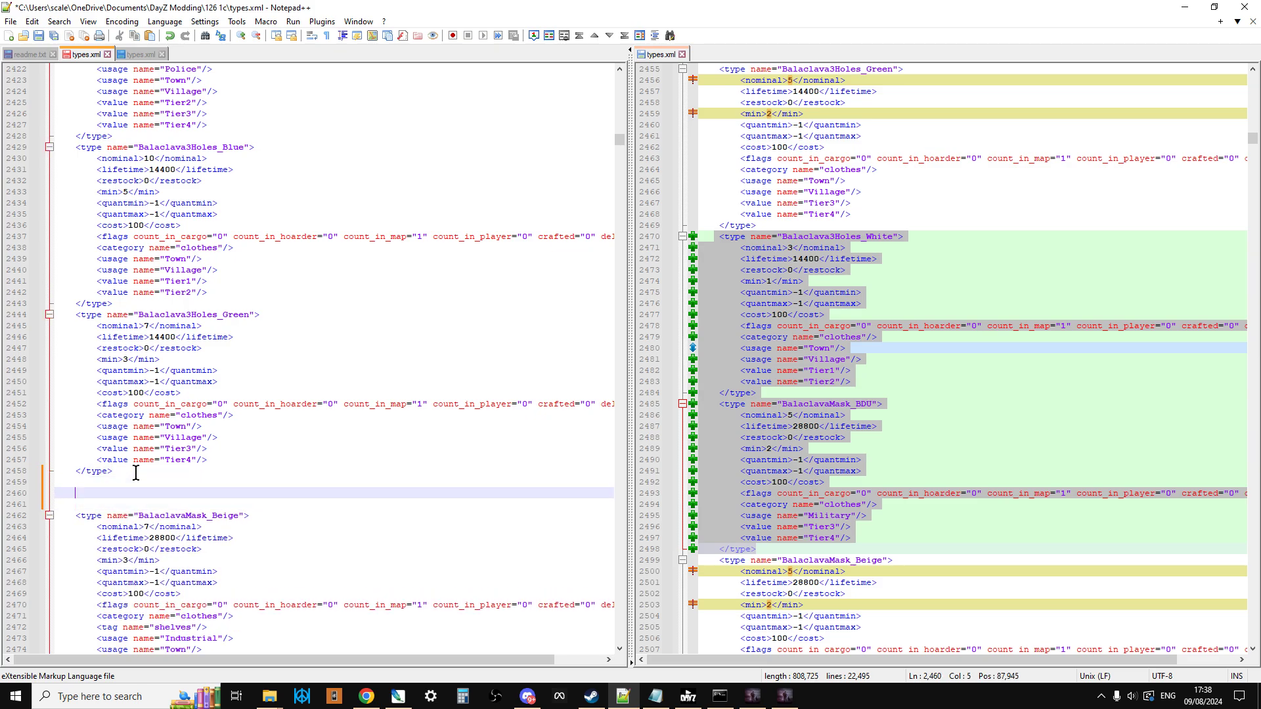
{"action": "key", "text": "ctrl+v"}
{"action": "scroll", "coordinate": [135, 472], "scroll_direction": "down", "scroll_amount": 2}
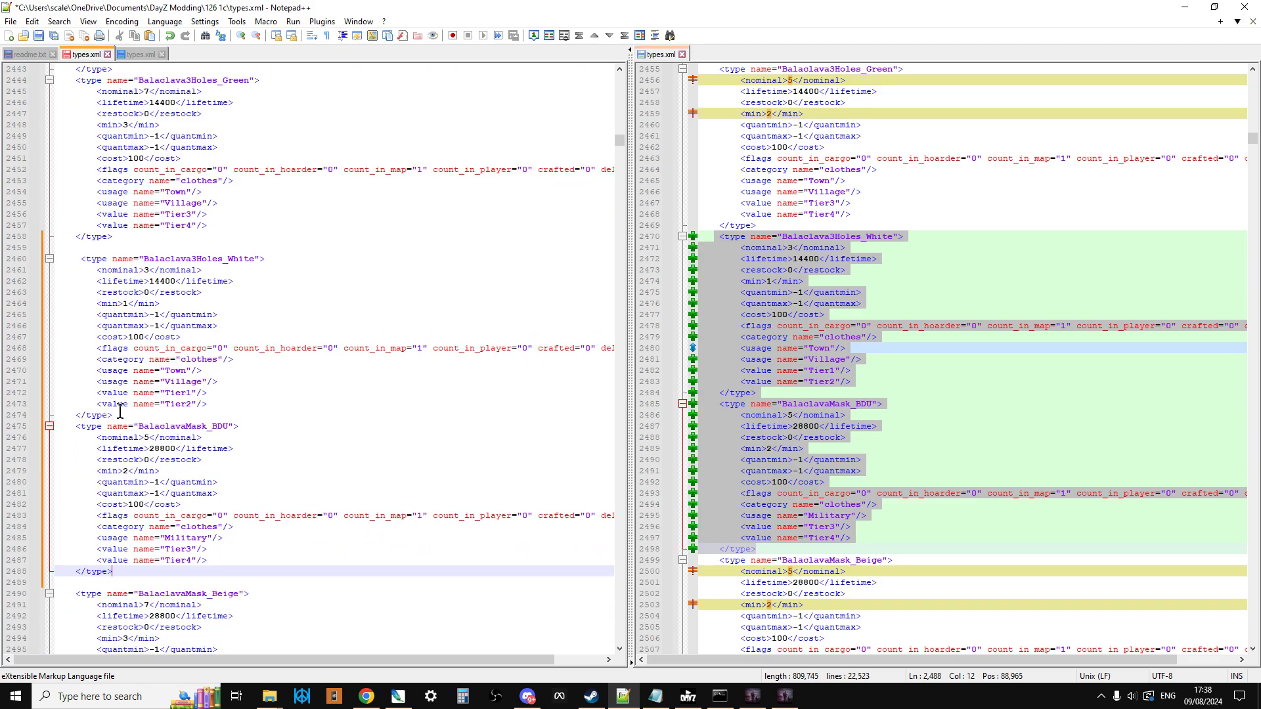
Review the inserted Balaclava3Holes_White block, then return to the 1.25 vanilla comparison to look over the entries following the additions.
{"action": "left_click_drag", "start_coordinate": [115, 415], "coordinate": [64, 249]}
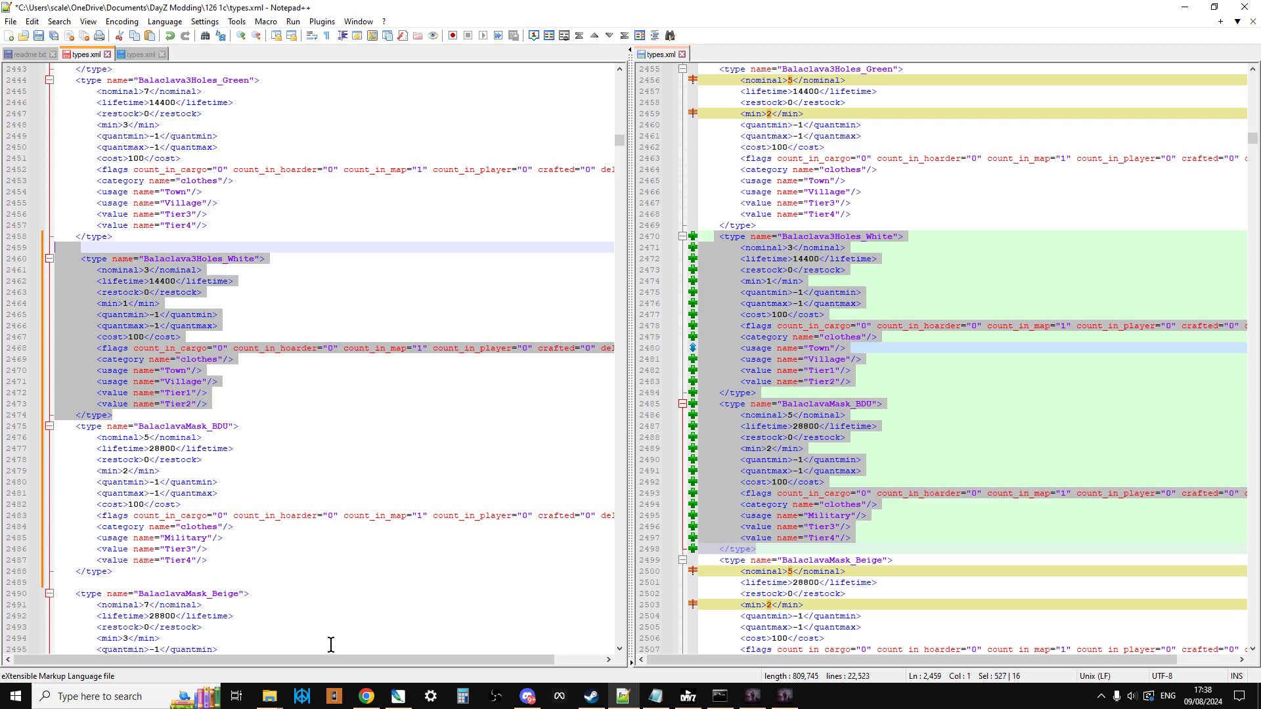
{"action": "left_click_drag", "start_coordinate": [414, 660], "coordinate": [335, 595]}
{"action": "left_click", "coordinate": [244, 393]}
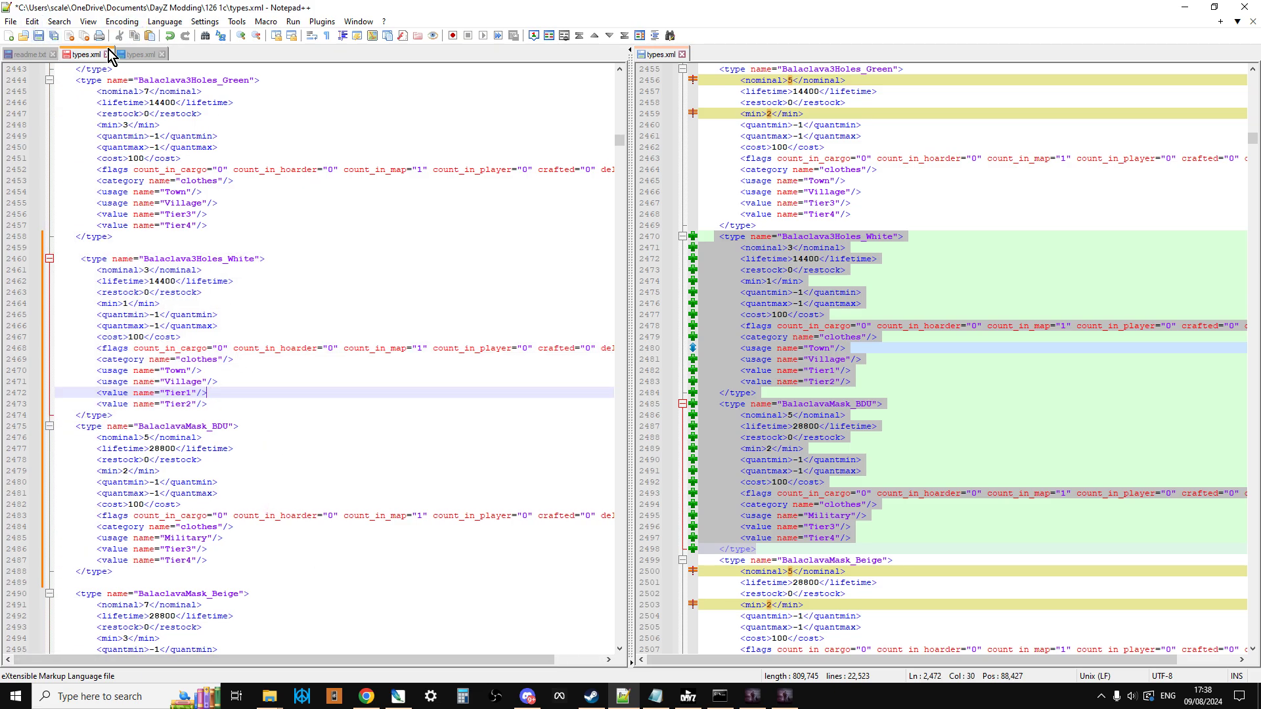
{"action": "left_click", "coordinate": [146, 54]}
{"action": "key", "text": "alt+c"}
{"action": "scroll", "coordinate": [979, 336], "scroll_direction": "down", "scroll_amount": 4}
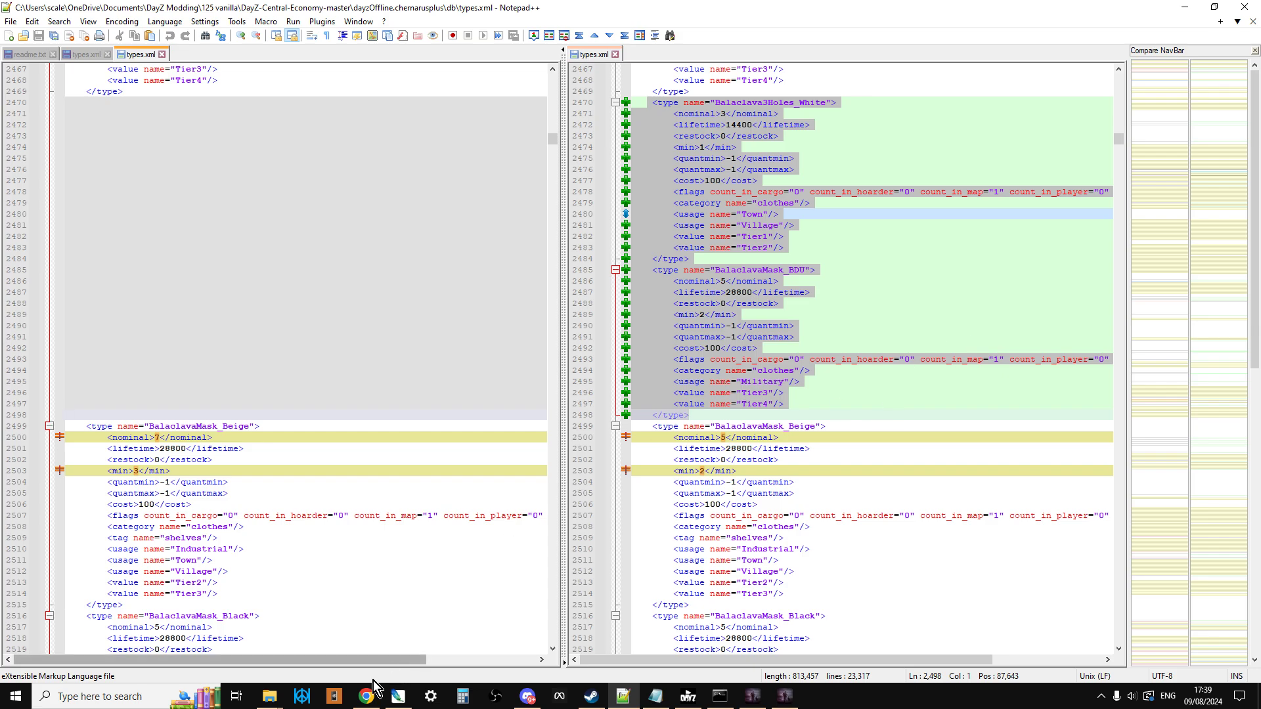
Switch to Chrome and open the bookmarked xmlvalidation.com page in a new tab, at its XML document upload form.
{"action": "left_click", "coordinate": [368, 697]}
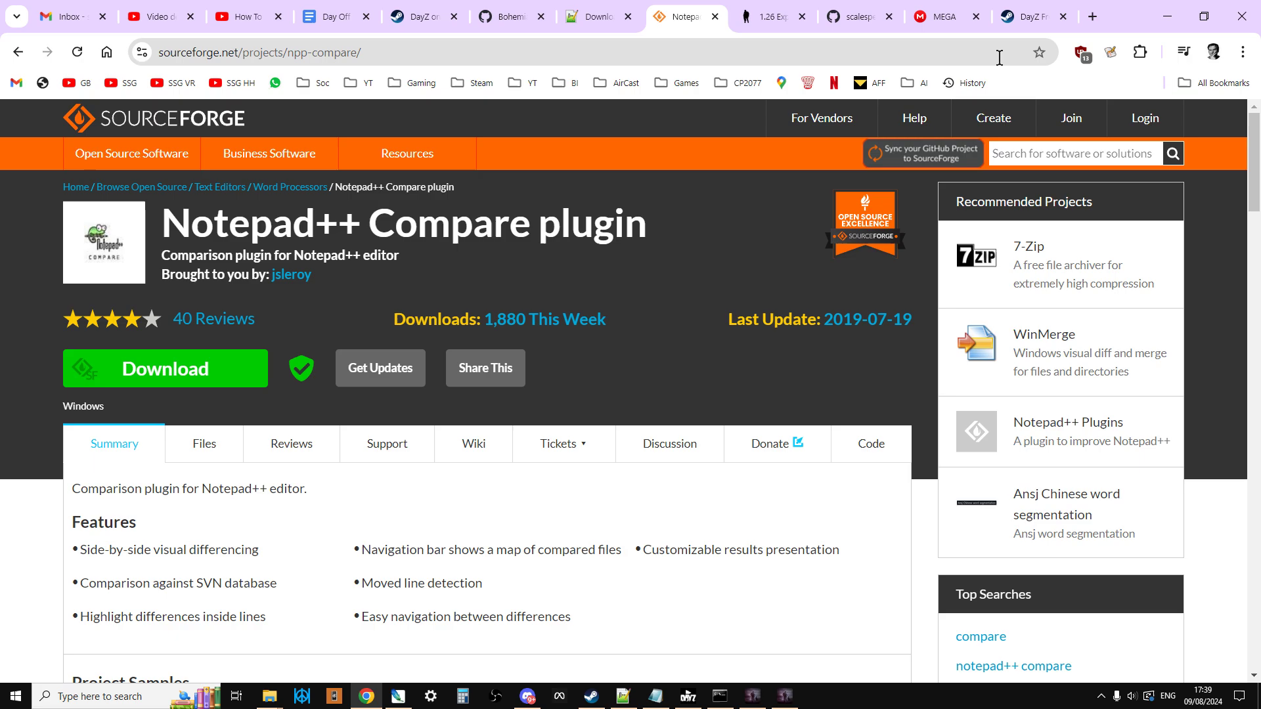
{"action": "left_click", "coordinate": [1085, 21]}
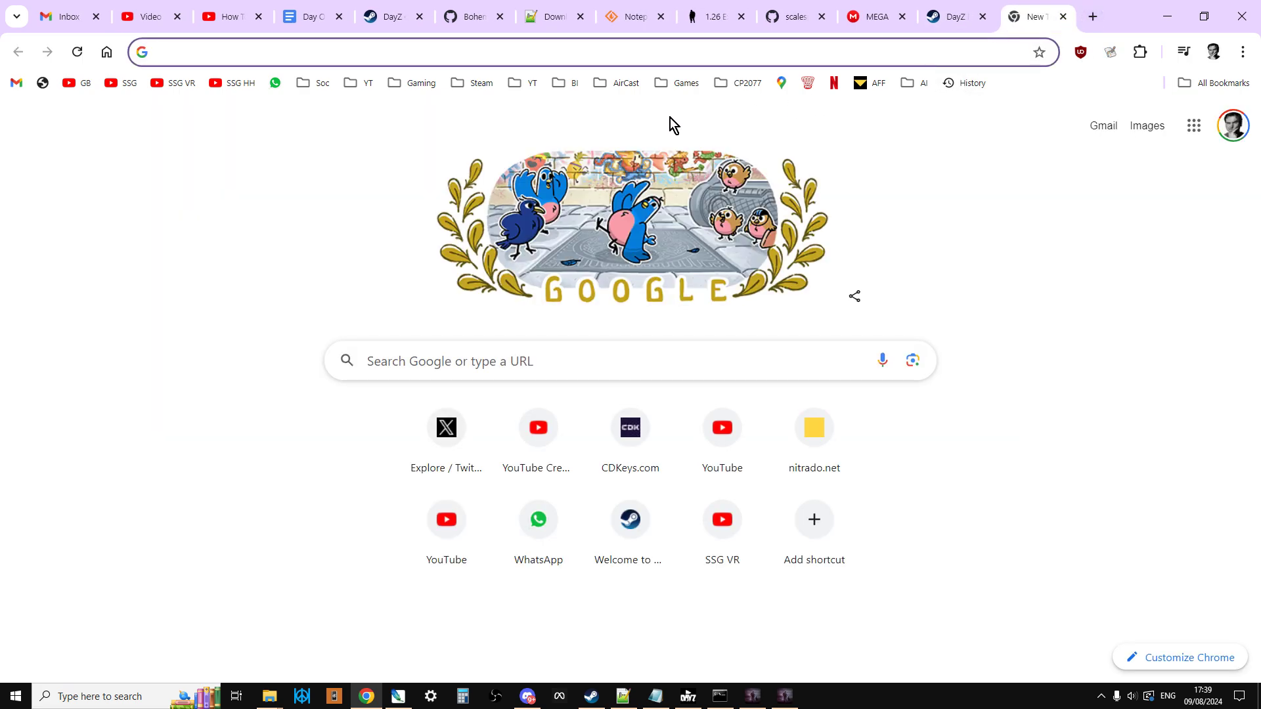
{"action": "left_click", "coordinate": [564, 83]}
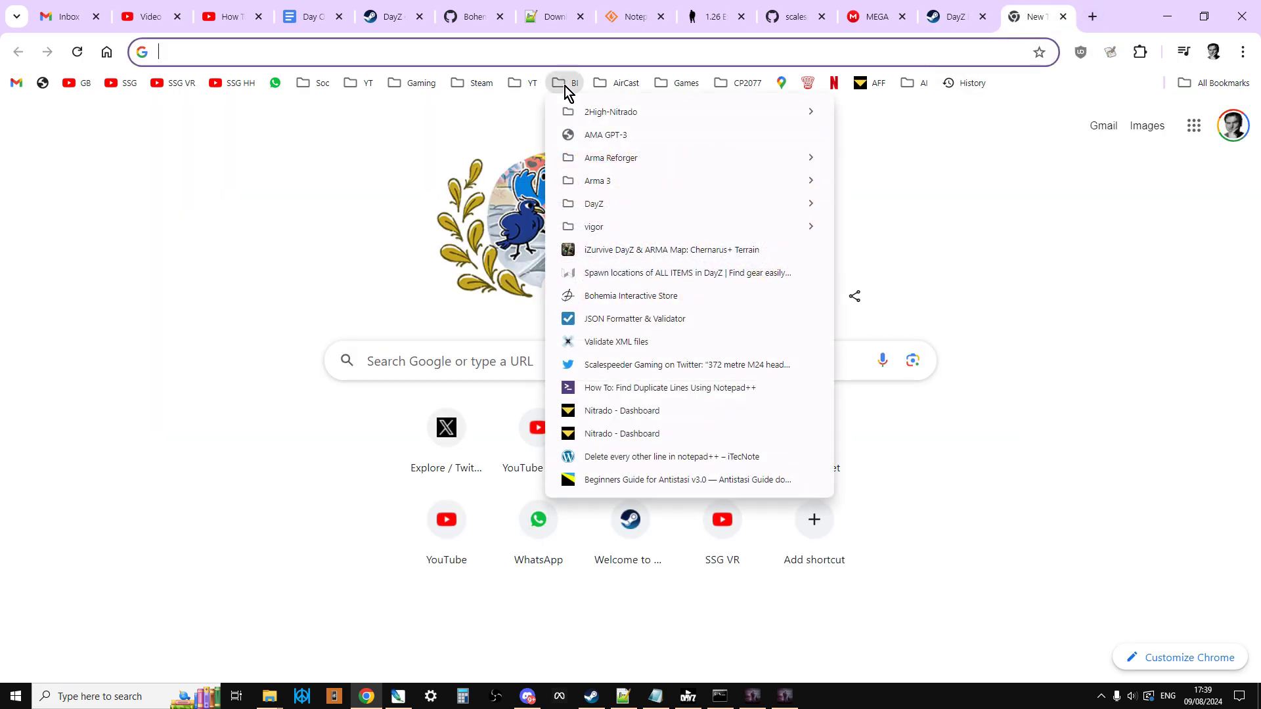
{"action": "left_click", "coordinate": [646, 341]}
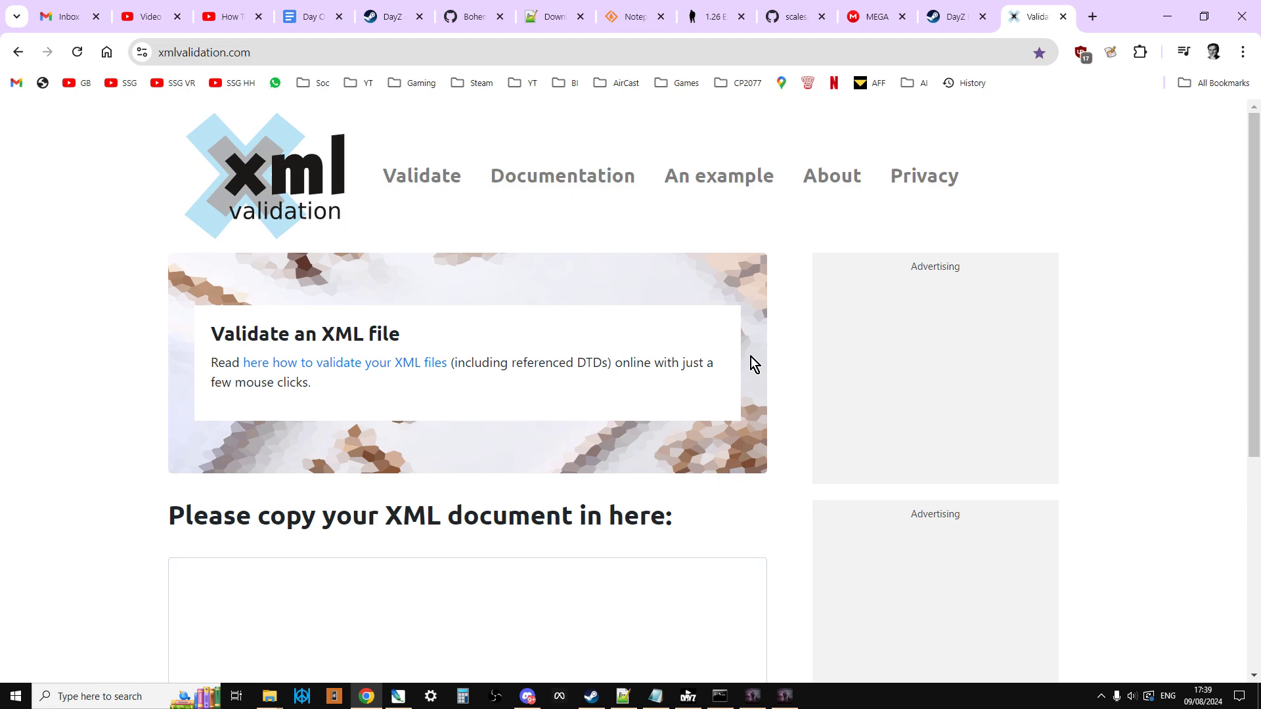
{"action": "scroll", "coordinate": [611, 319], "scroll_direction": "down", "scroll_amount": 5}
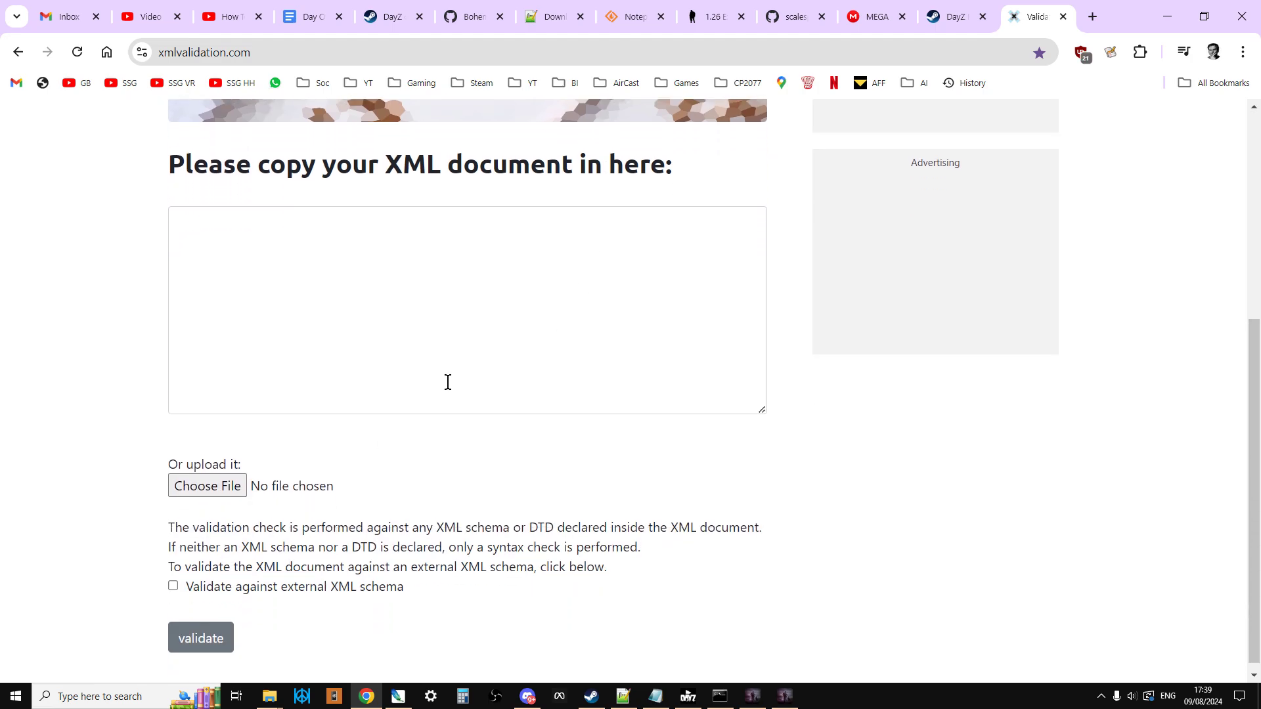
Upload types.xml from the DayZ Modding 126 1c folder and validate it without an external XML schema.
{"action": "left_click", "coordinate": [210, 478]}
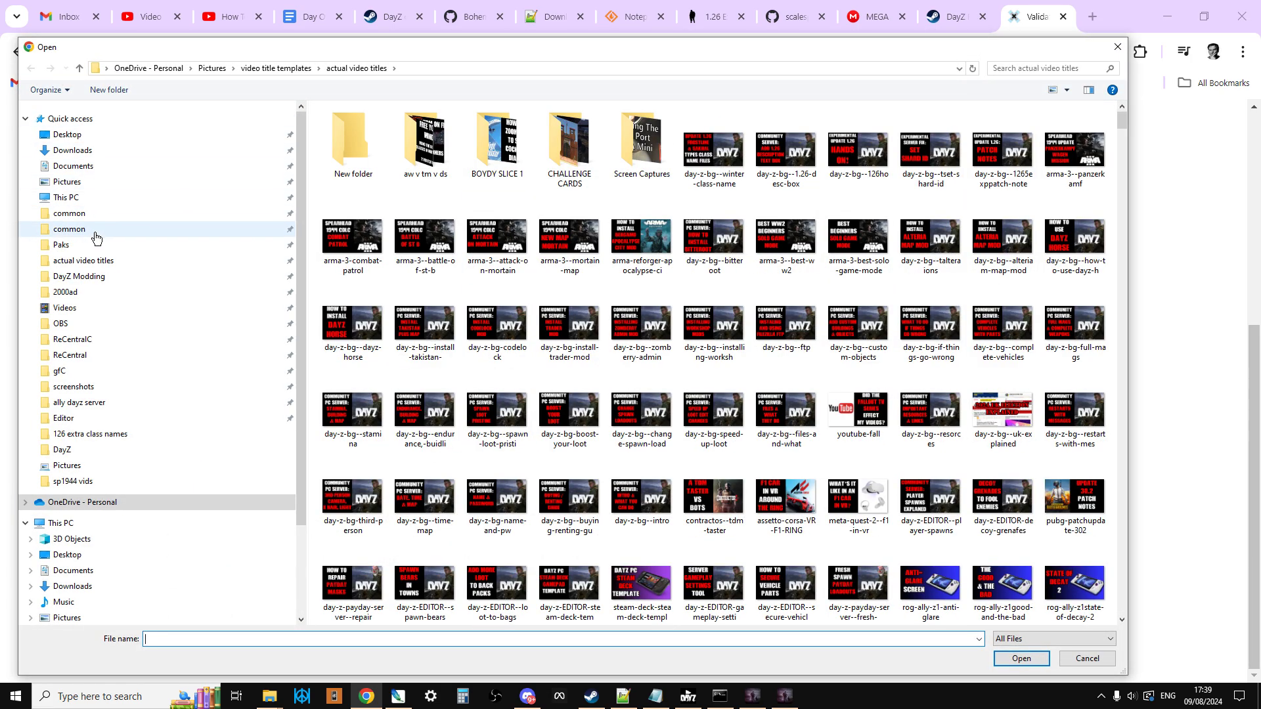
{"action": "left_click", "coordinate": [92, 275]}
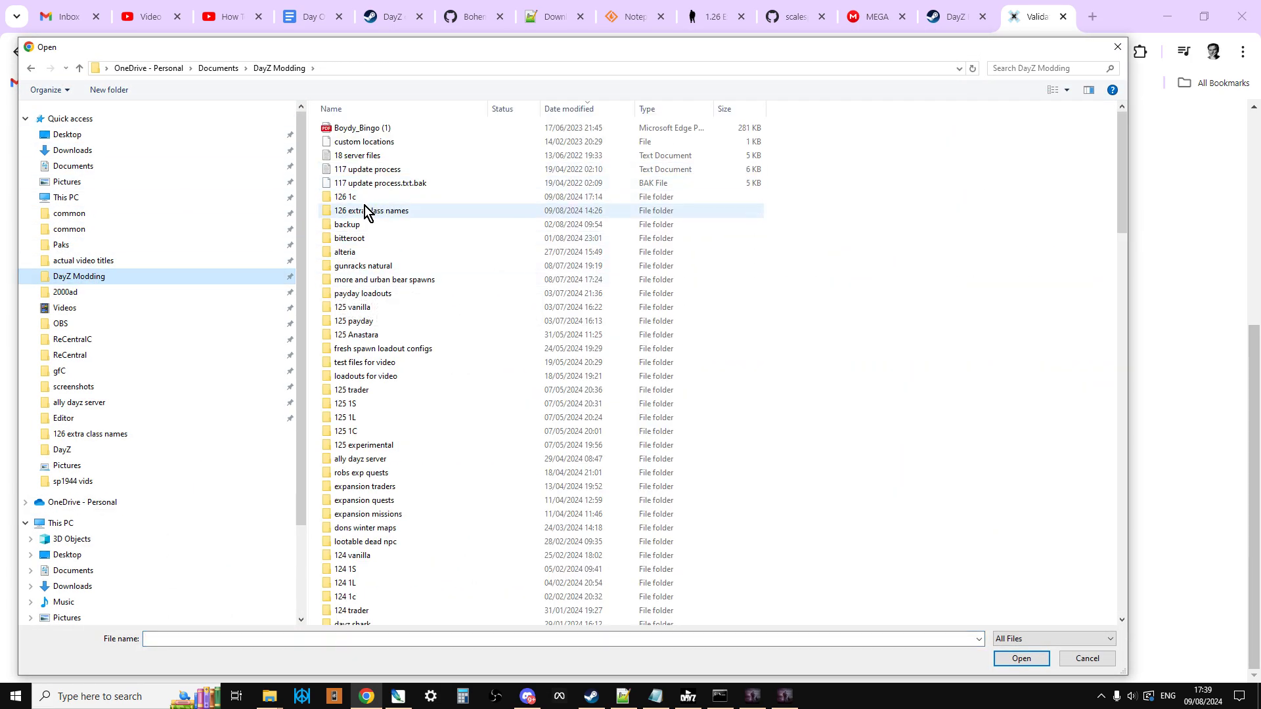
{"action": "double_click", "coordinate": [367, 199]}
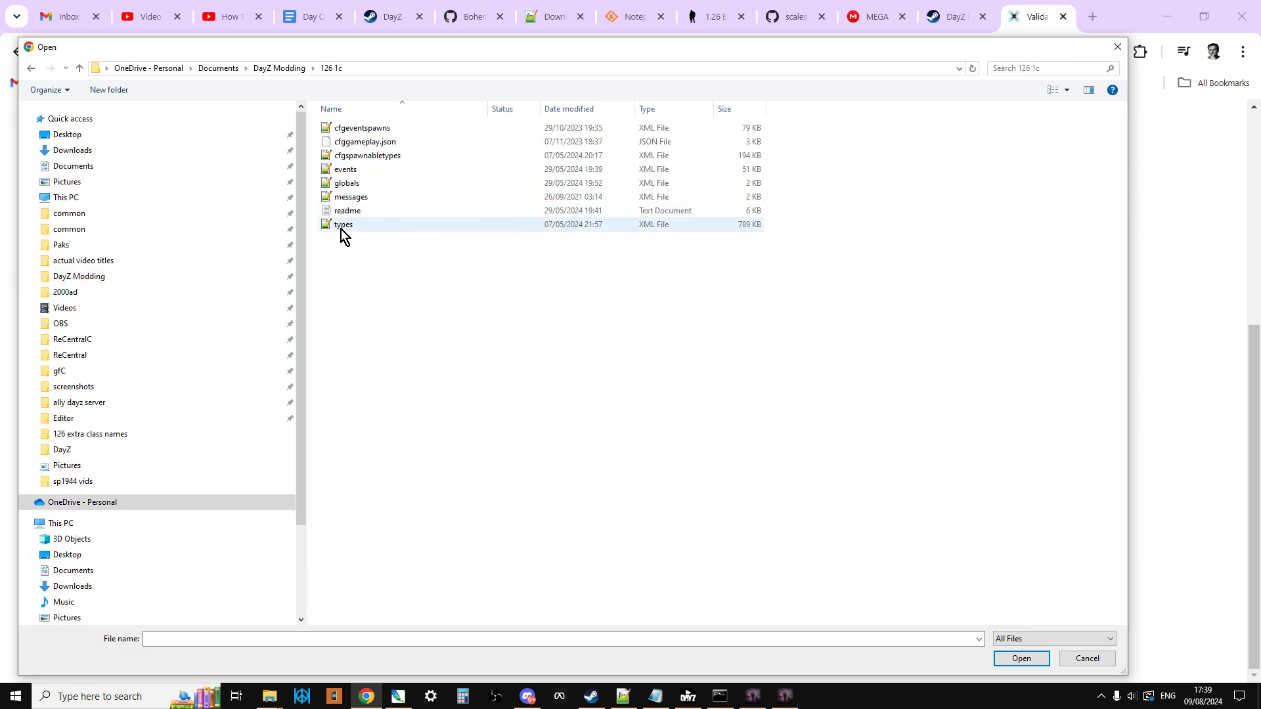
{"action": "left_click", "coordinate": [342, 225]}
{"action": "left_click", "coordinate": [1021, 660]}
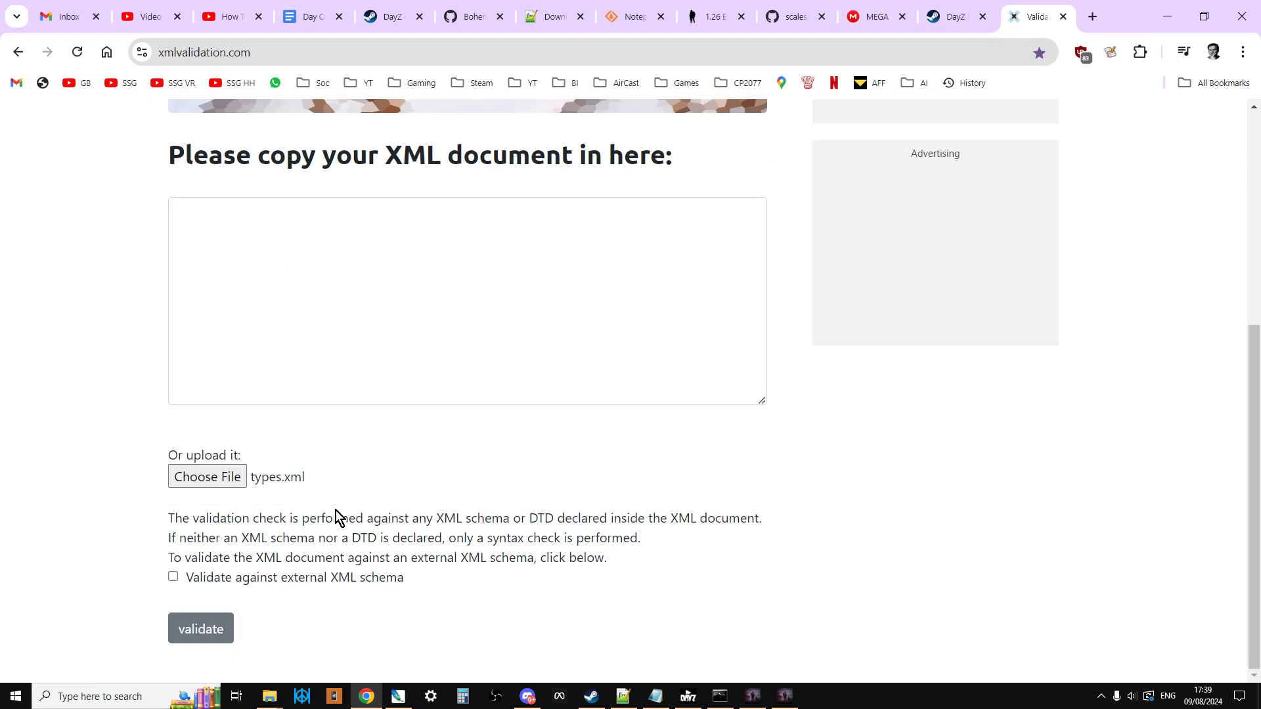
{"action": "left_click", "coordinate": [211, 629]}
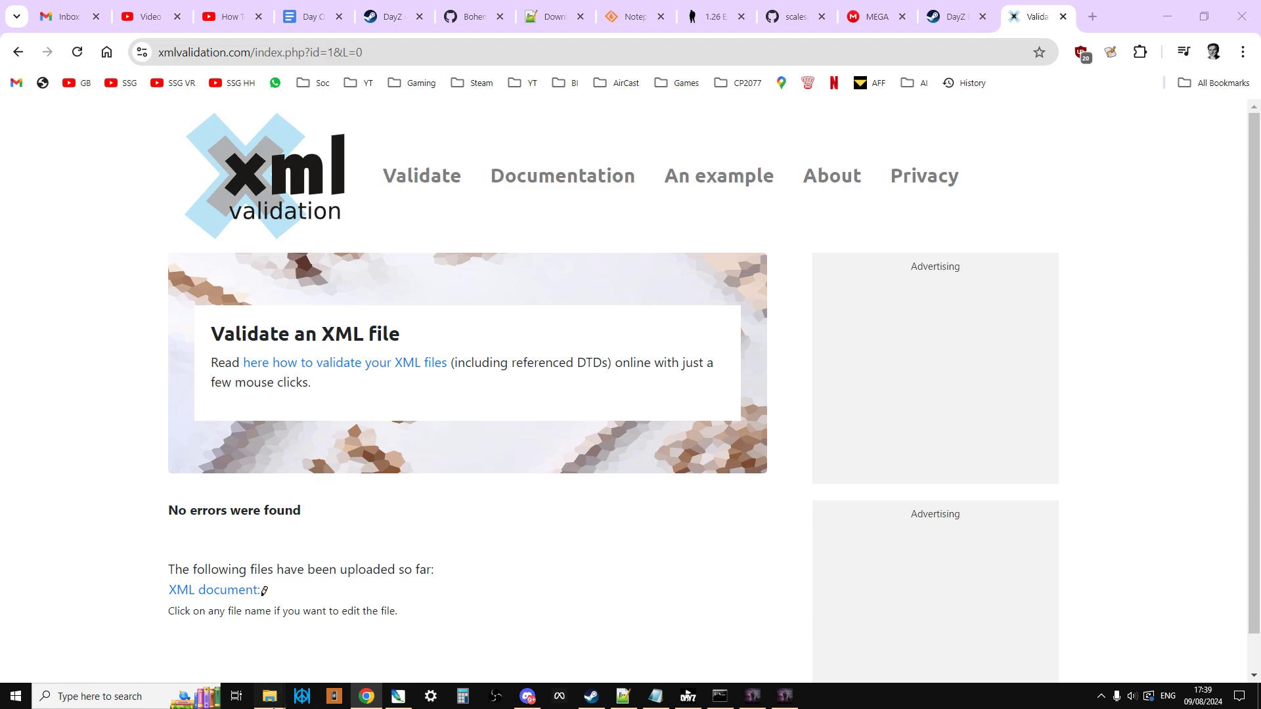
Switch to File Explorer to view the mission files in the 126 1c folder, then return to Chrome.
{"action": "mouse_move", "coordinate": [271, 699]}
{"action": "left_click", "coordinate": [186, 658]}
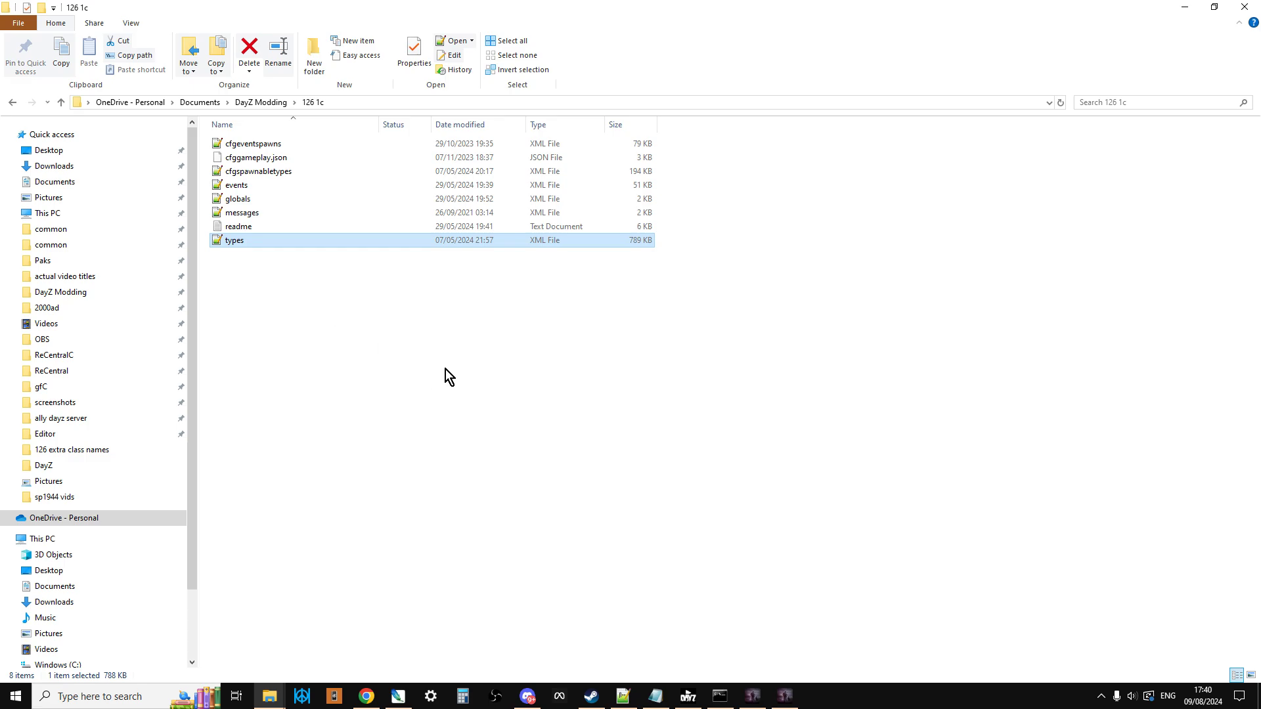
{"action": "left_click", "coordinate": [366, 696]}
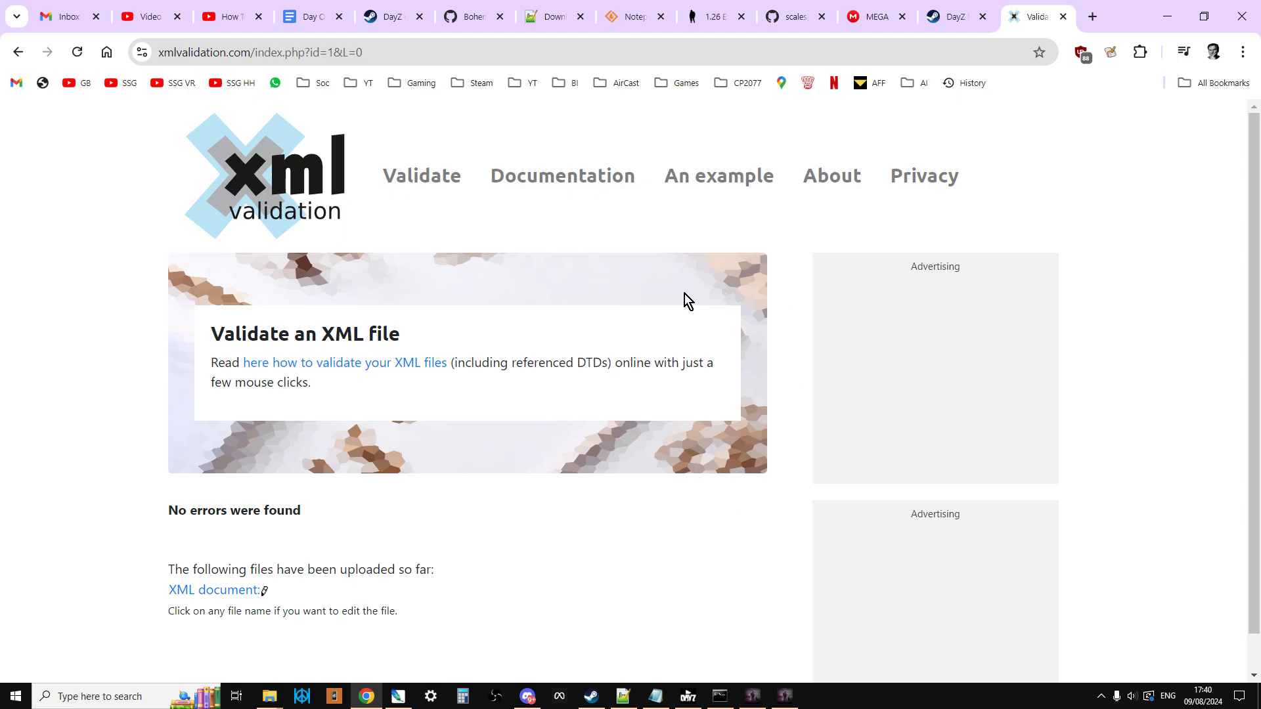
Open the DayZ-Chernarus-New-1.26-Sakhal-Frostline-Item-Class-Names repository from the GitHub account's repository list.
{"action": "left_click", "coordinate": [710, 19]}
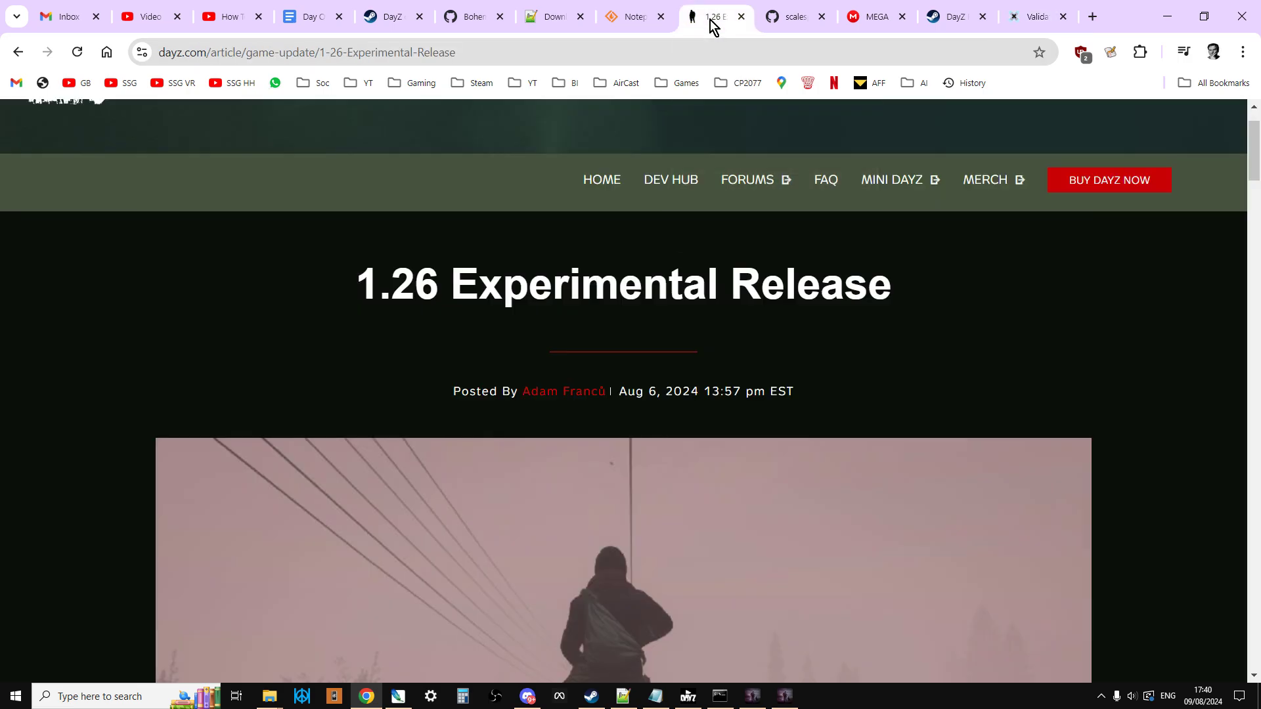
{"action": "left_click", "coordinate": [791, 18]}
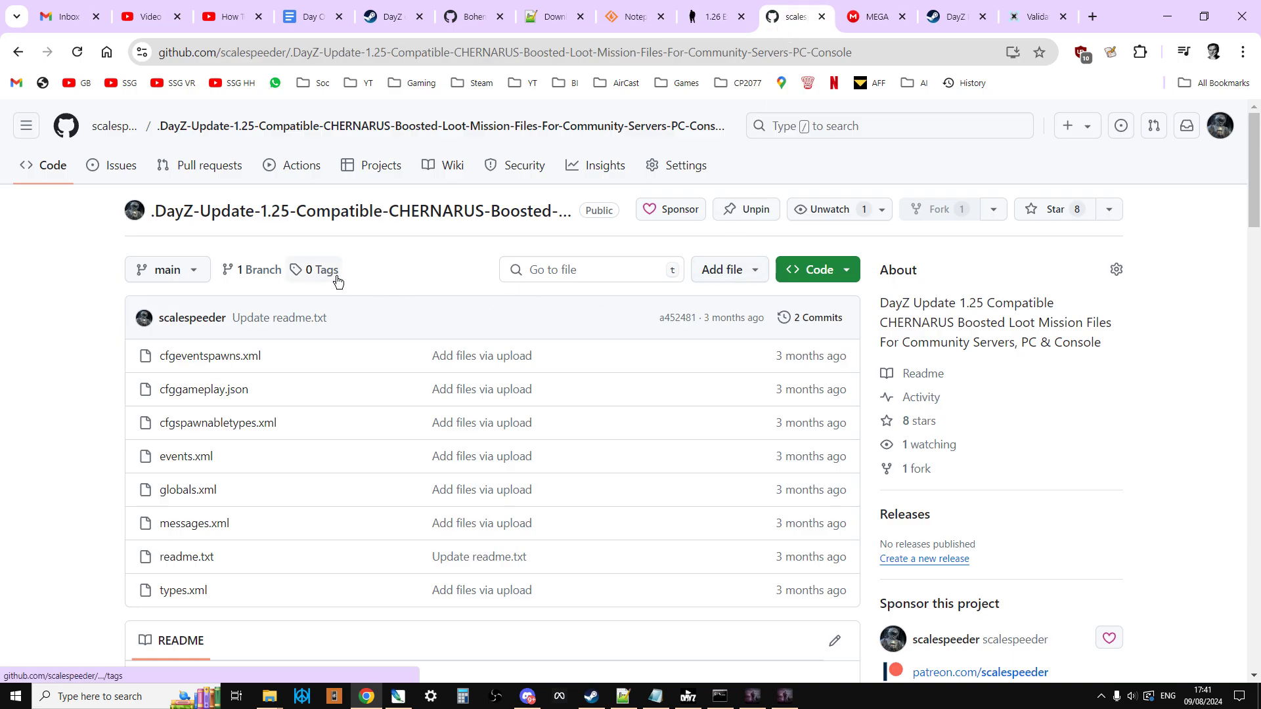
{"action": "left_click", "coordinate": [105, 126]}
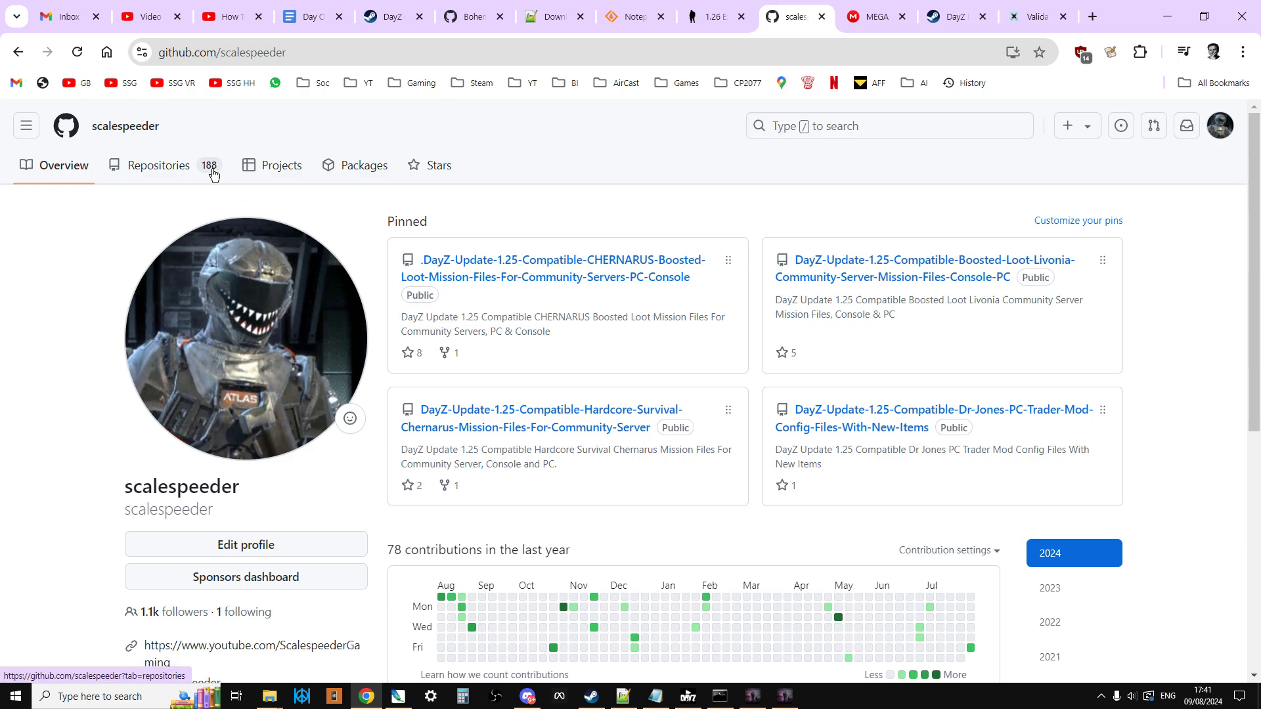
{"action": "left_click", "coordinate": [164, 167]}
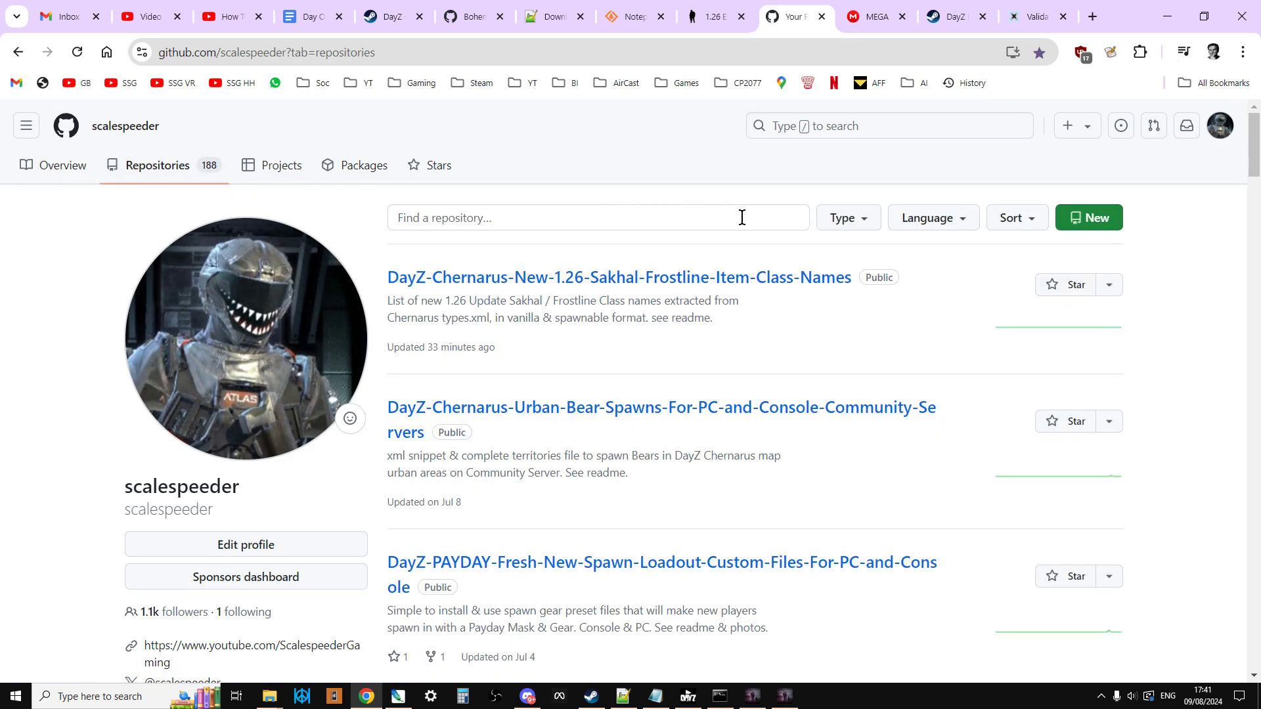
{"action": "left_click", "coordinate": [675, 276]}
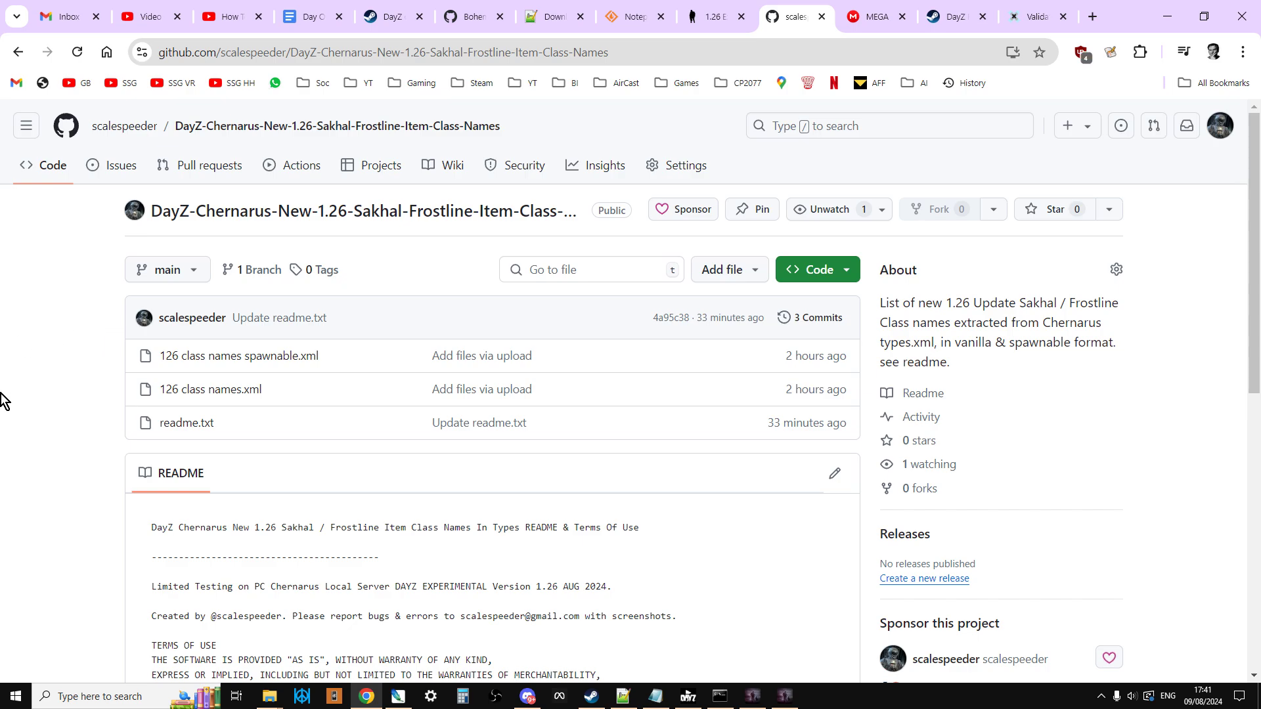
Open 126 class names.xml in the repository and examine the new animal and AssaultBag_Winter entries in vanilla format.
{"action": "scroll", "coordinate": [3, 407], "scroll_direction": "down", "scroll_amount": 1}
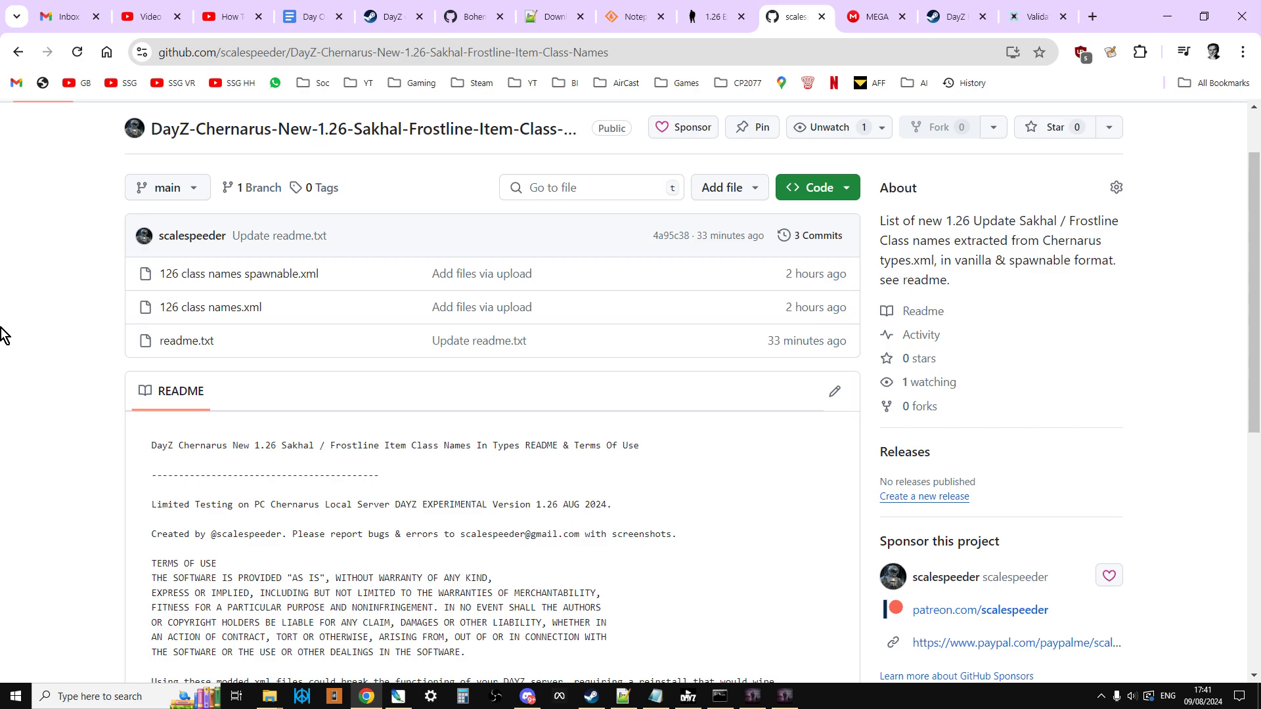
{"action": "left_click", "coordinate": [217, 307]}
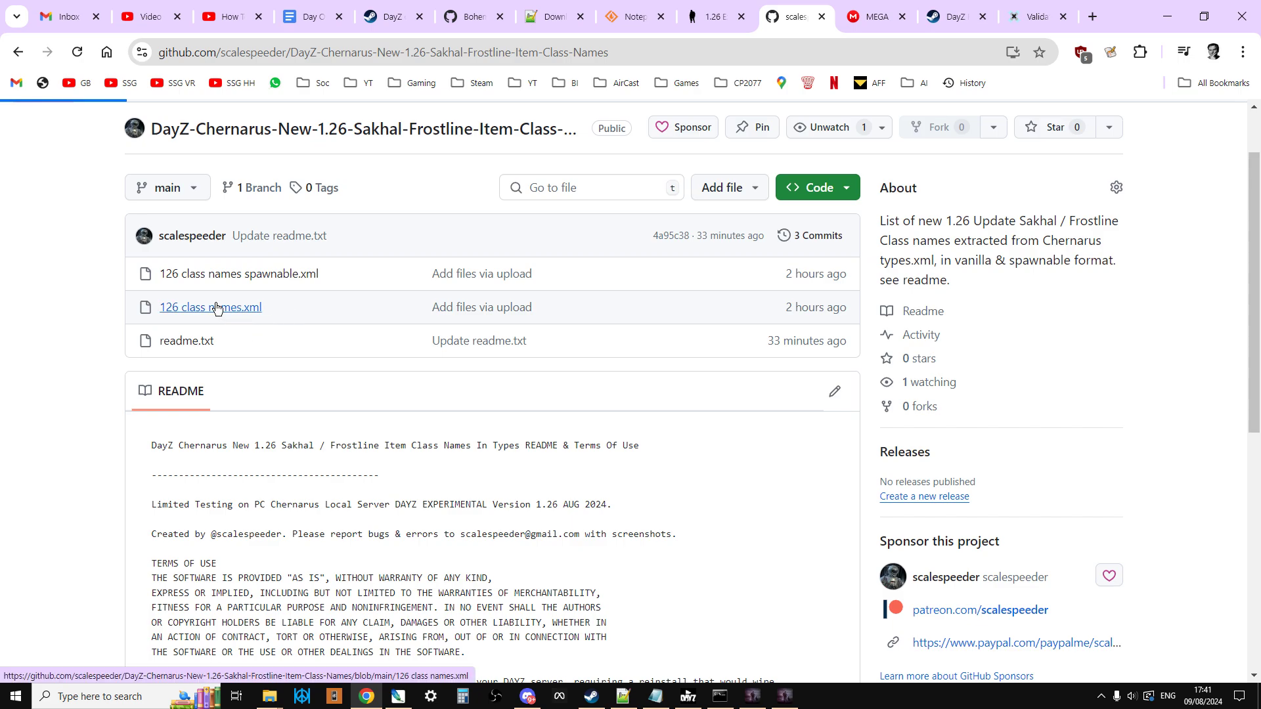
{"action": "scroll", "coordinate": [484, 486], "scroll_direction": "down", "scroll_amount": 6}
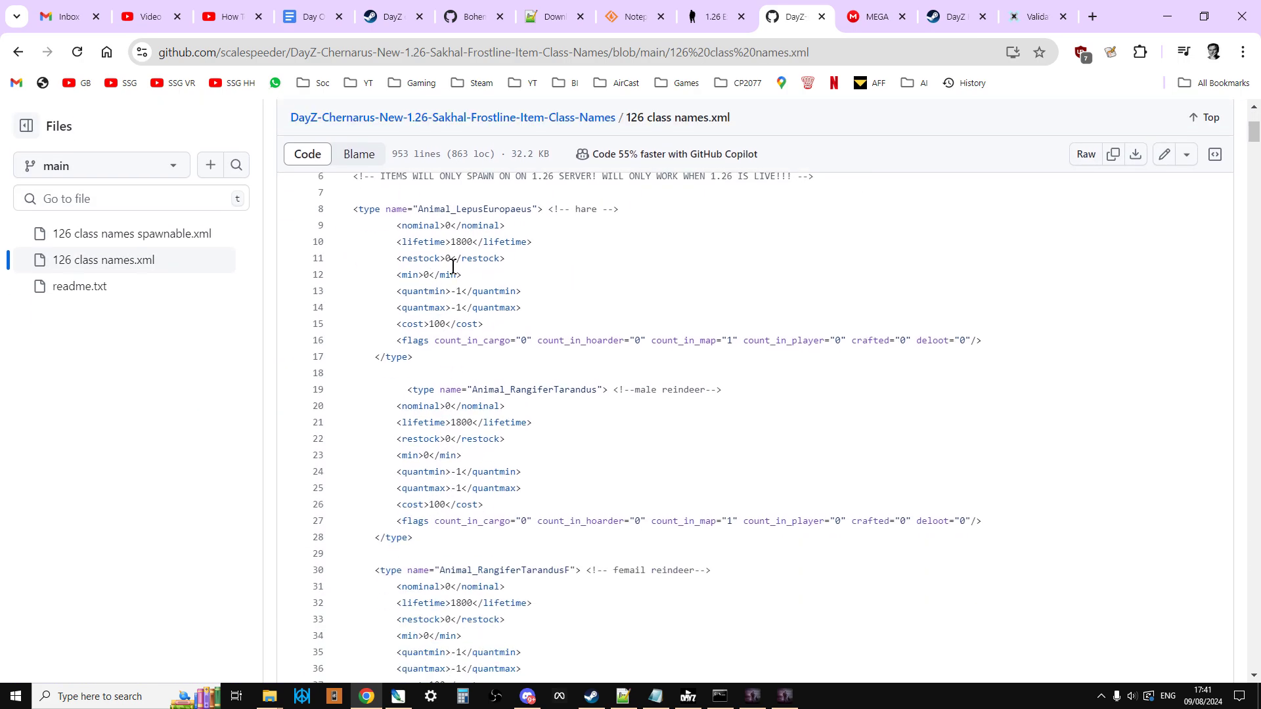
{"action": "scroll", "coordinate": [484, 446], "scroll_direction": "down", "scroll_amount": 2}
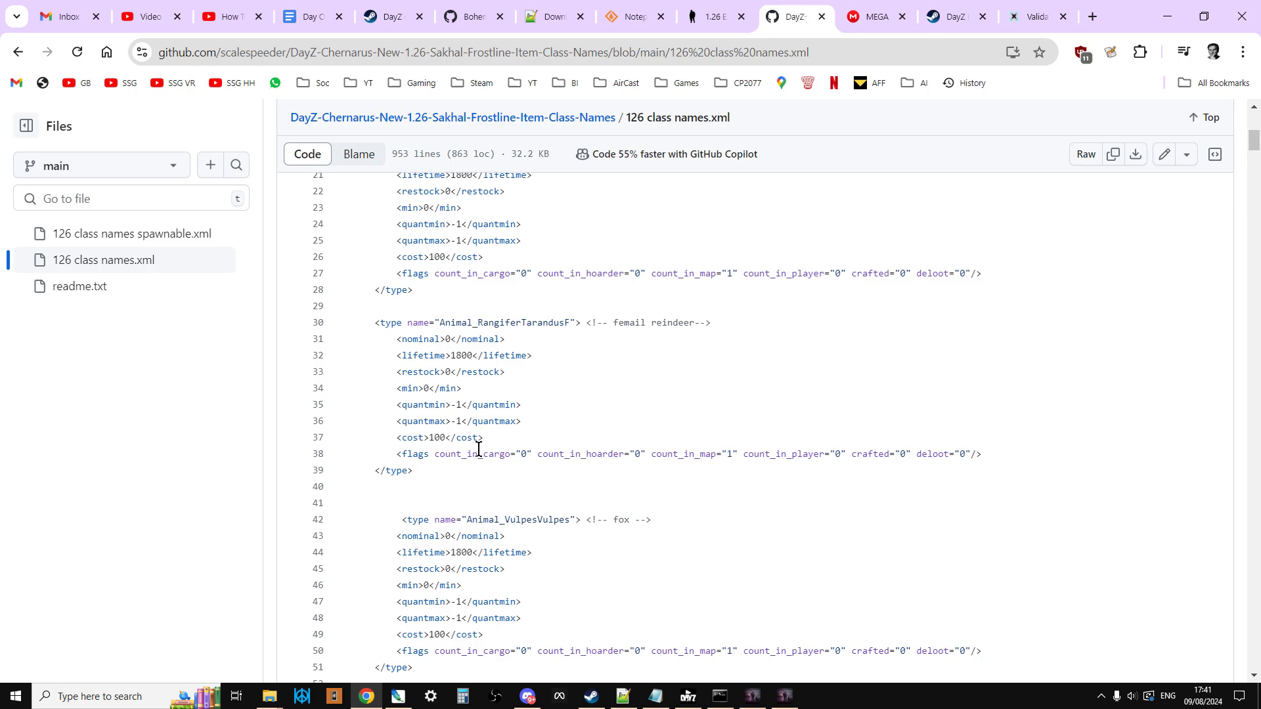
{"action": "scroll", "coordinate": [486, 460], "scroll_direction": "down", "scroll_amount": 3}
{"action": "scroll", "coordinate": [494, 501], "scroll_direction": "down", "scroll_amount": 5}
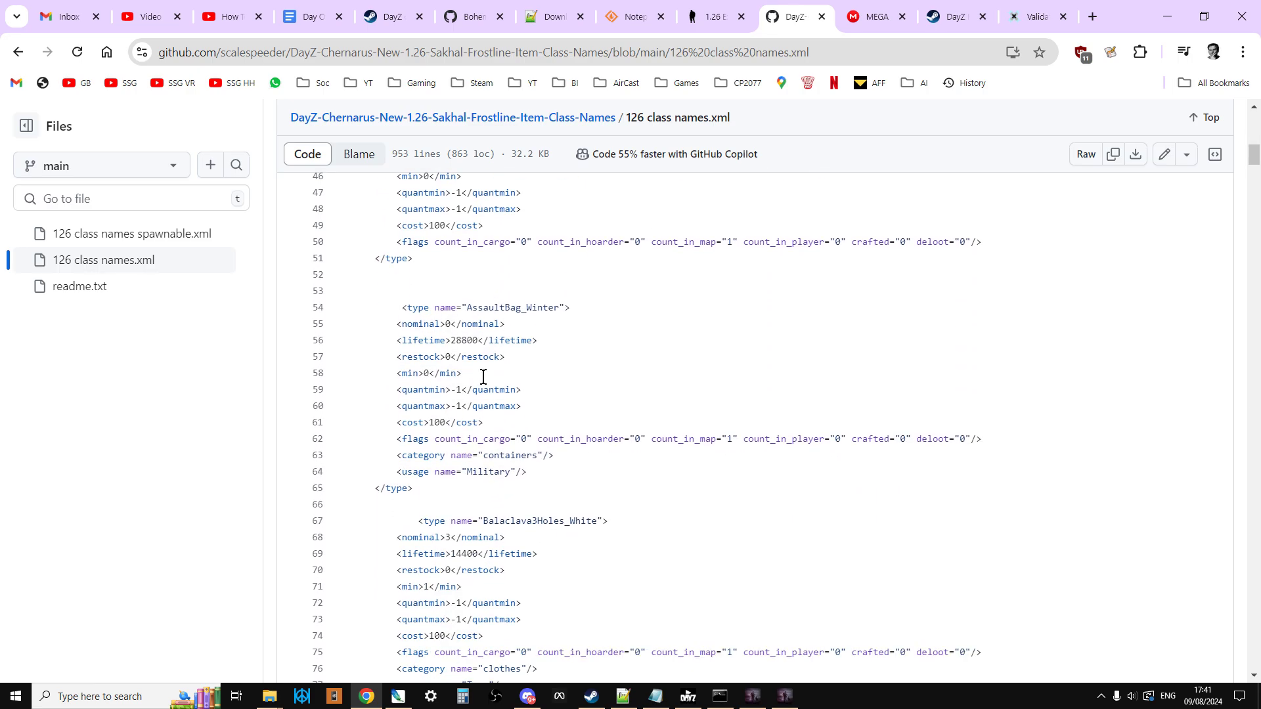
{"action": "scroll", "coordinate": [484, 376], "scroll_direction": "up", "scroll_amount": 3}
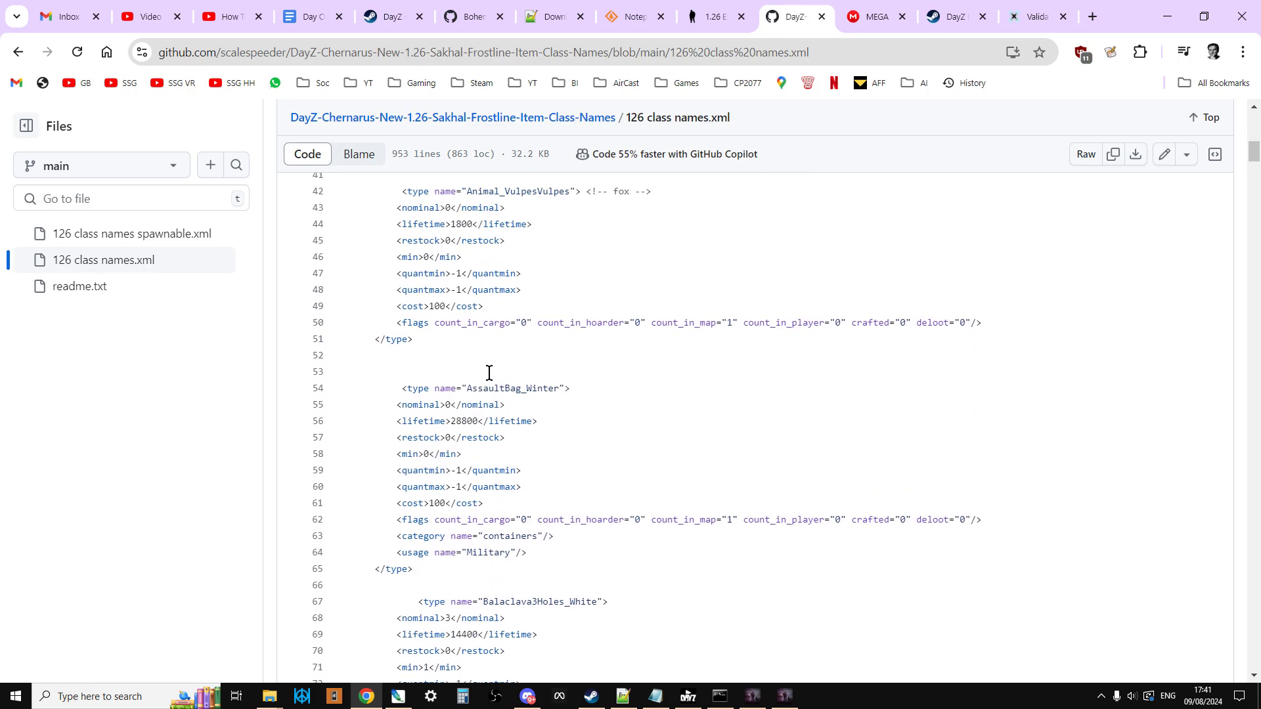
Go back and open 126 class names spawnable.xml, then highlight its AssaultBag_Winter block to examine the spawnable values.
{"action": "left_click", "coordinate": [18, 52]}
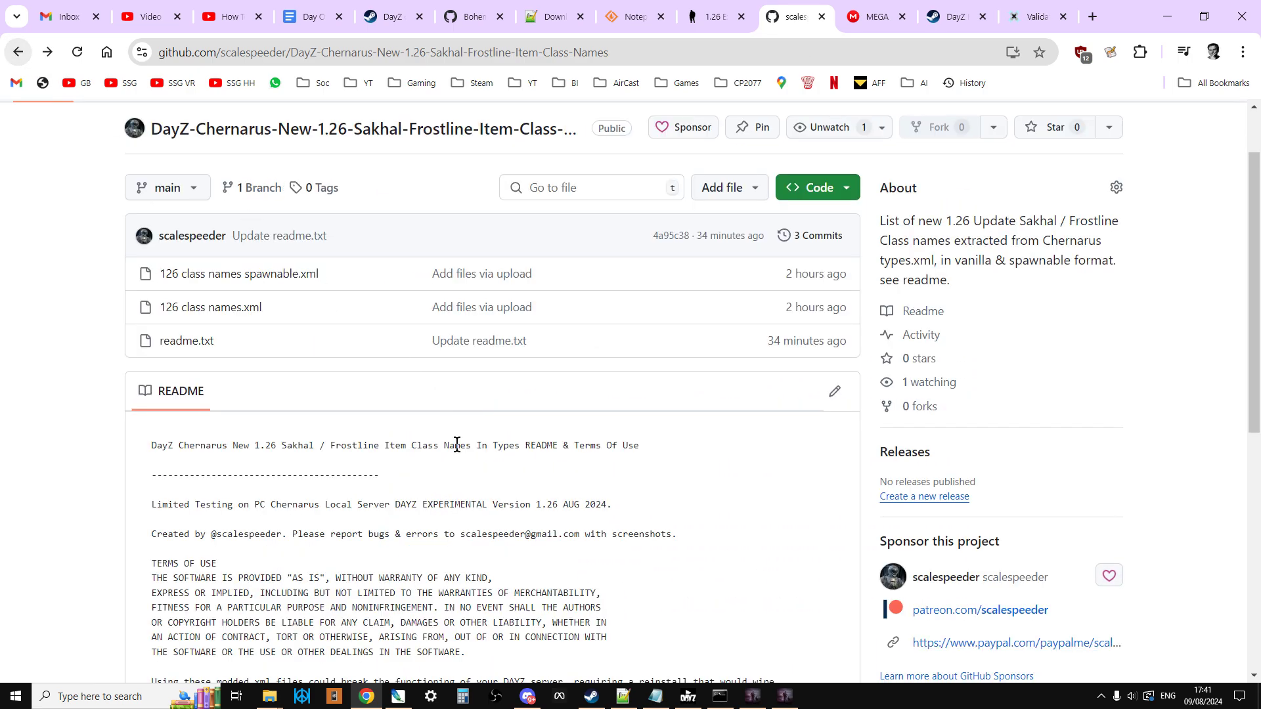
{"action": "left_click", "coordinate": [262, 271]}
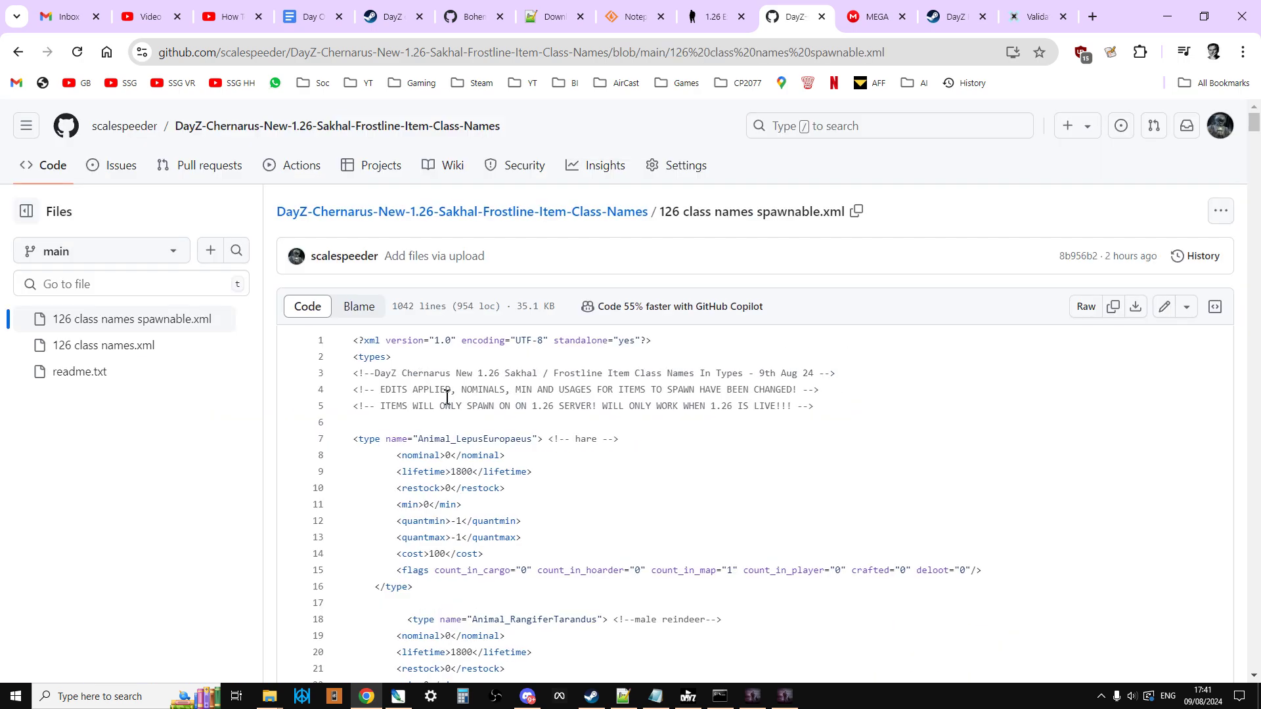
{"action": "scroll", "coordinate": [534, 475], "scroll_direction": "down", "scroll_amount": 7}
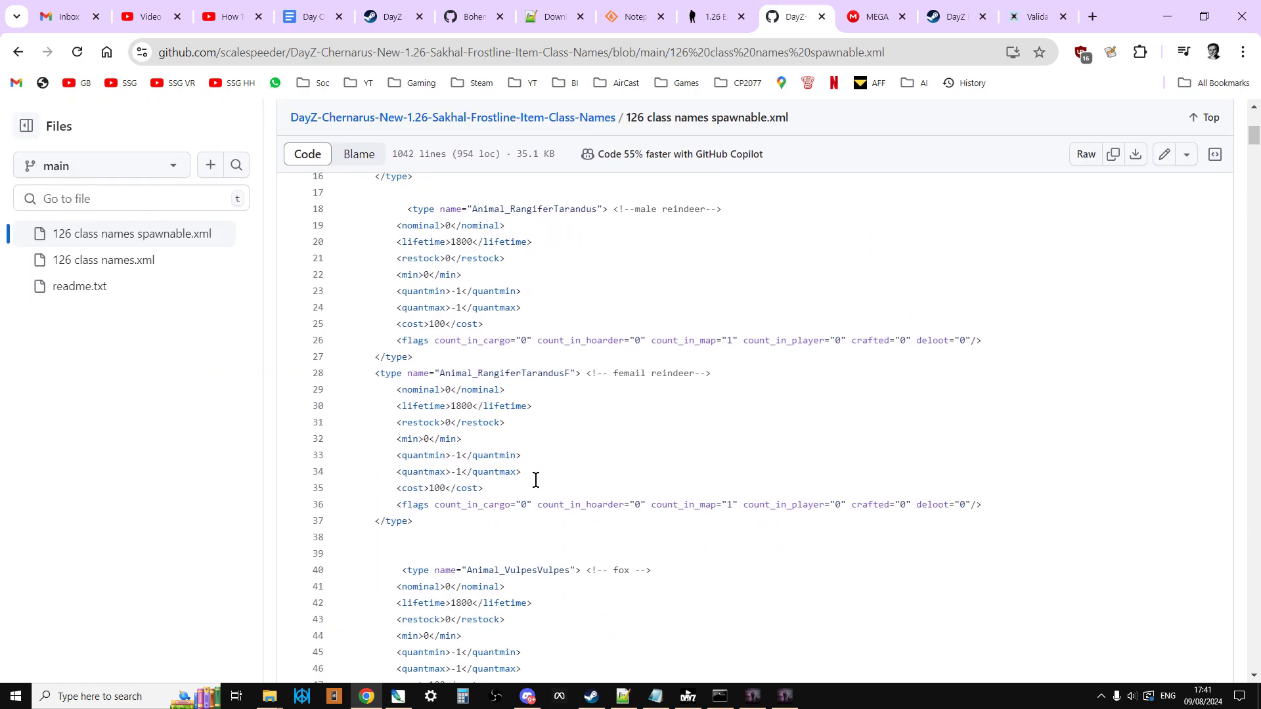
{"action": "scroll", "coordinate": [536, 480], "scroll_direction": "down", "scroll_amount": 5}
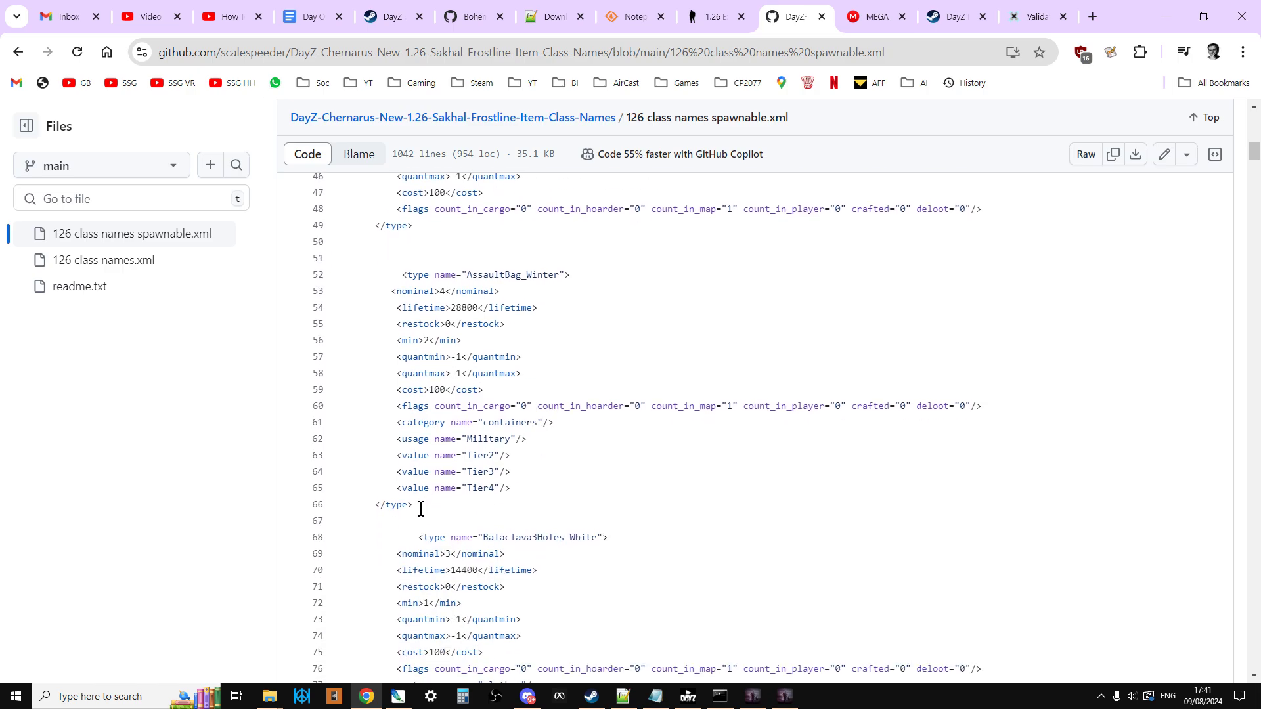
{"action": "left_click_drag", "start_coordinate": [422, 506], "coordinate": [383, 274]}
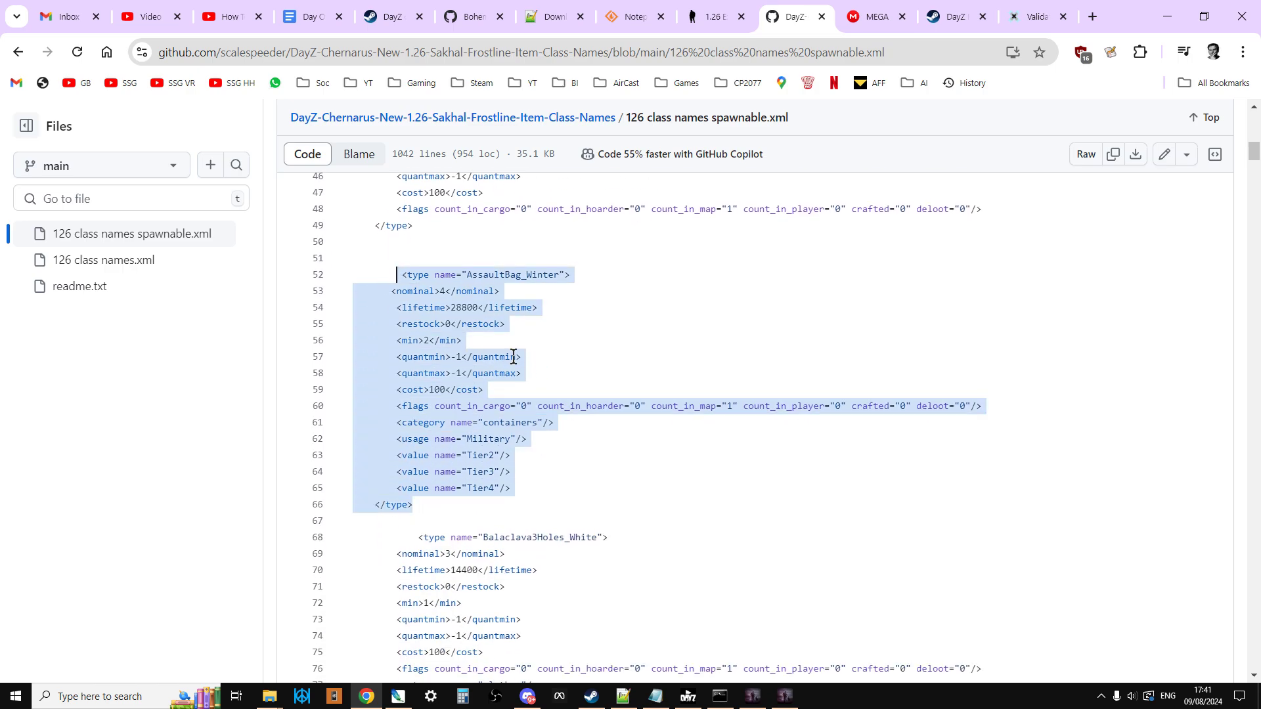